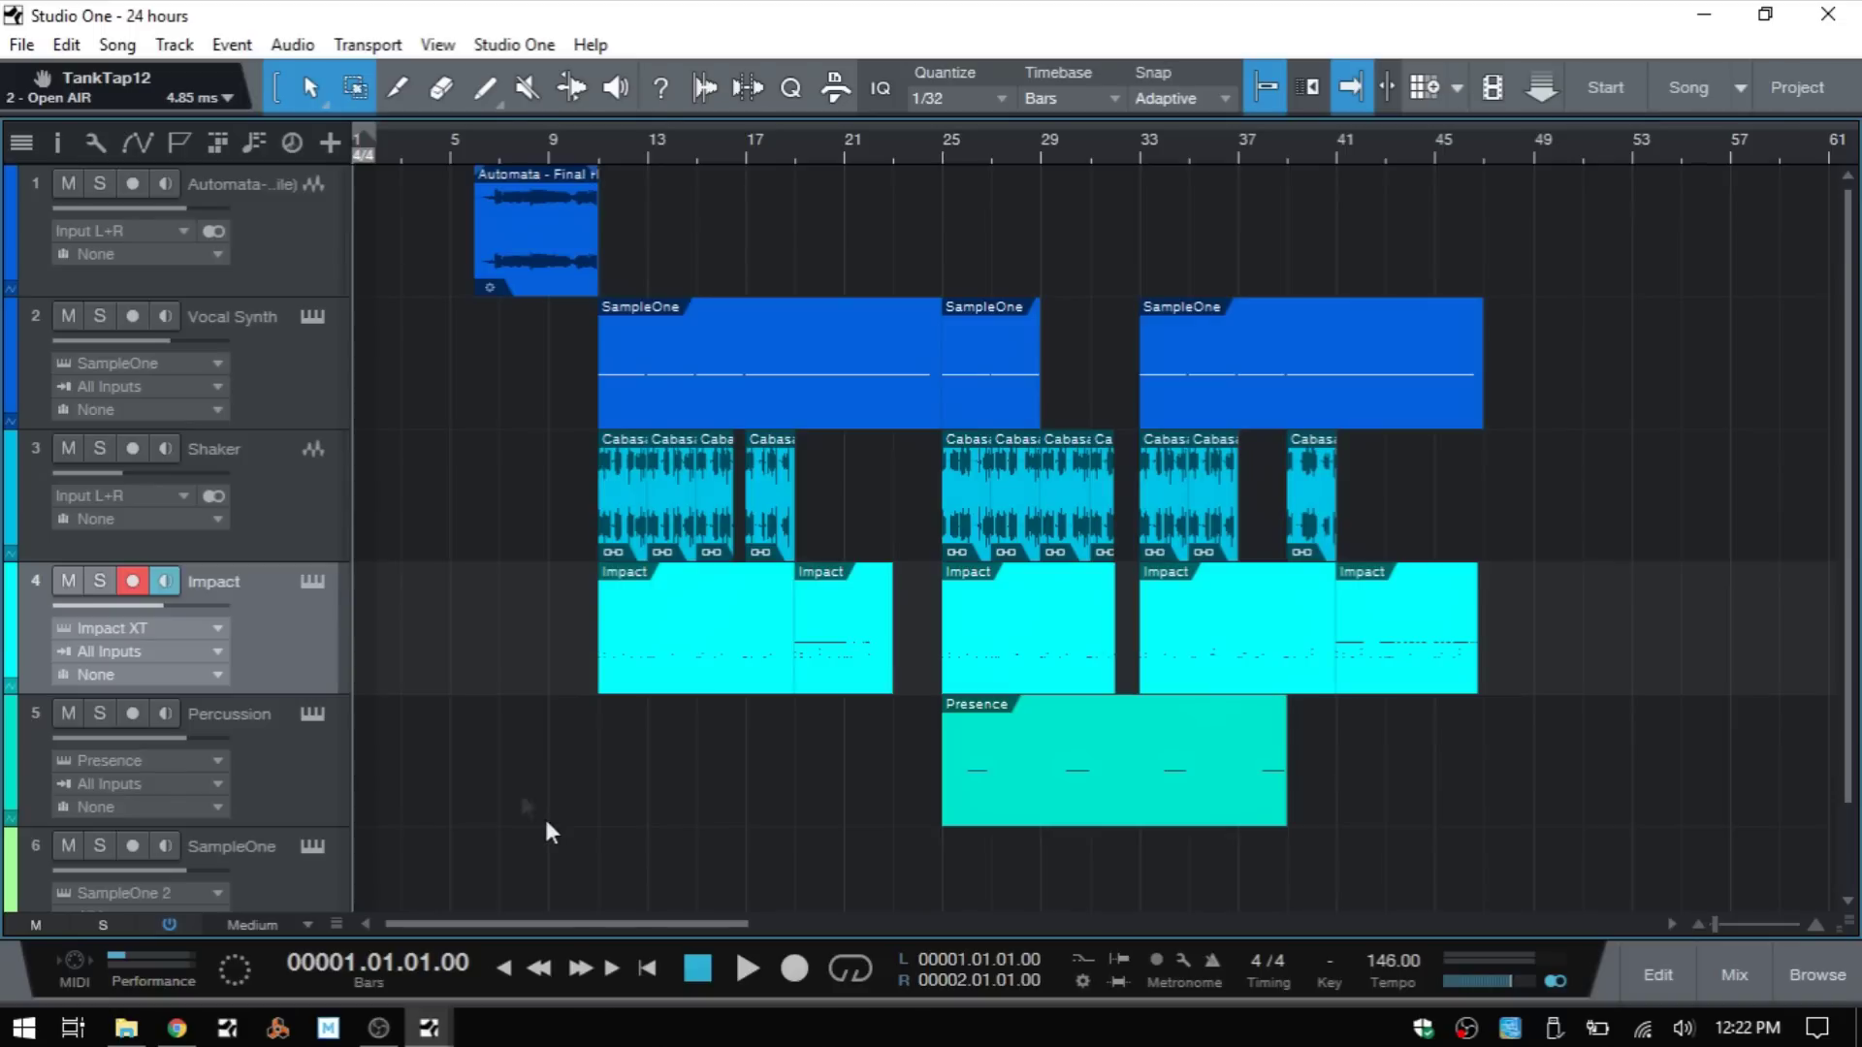
Step: Open the Song Information and examine the song's Meta Information fields in Song Setup, leaving them unedited
left_click(115, 46)
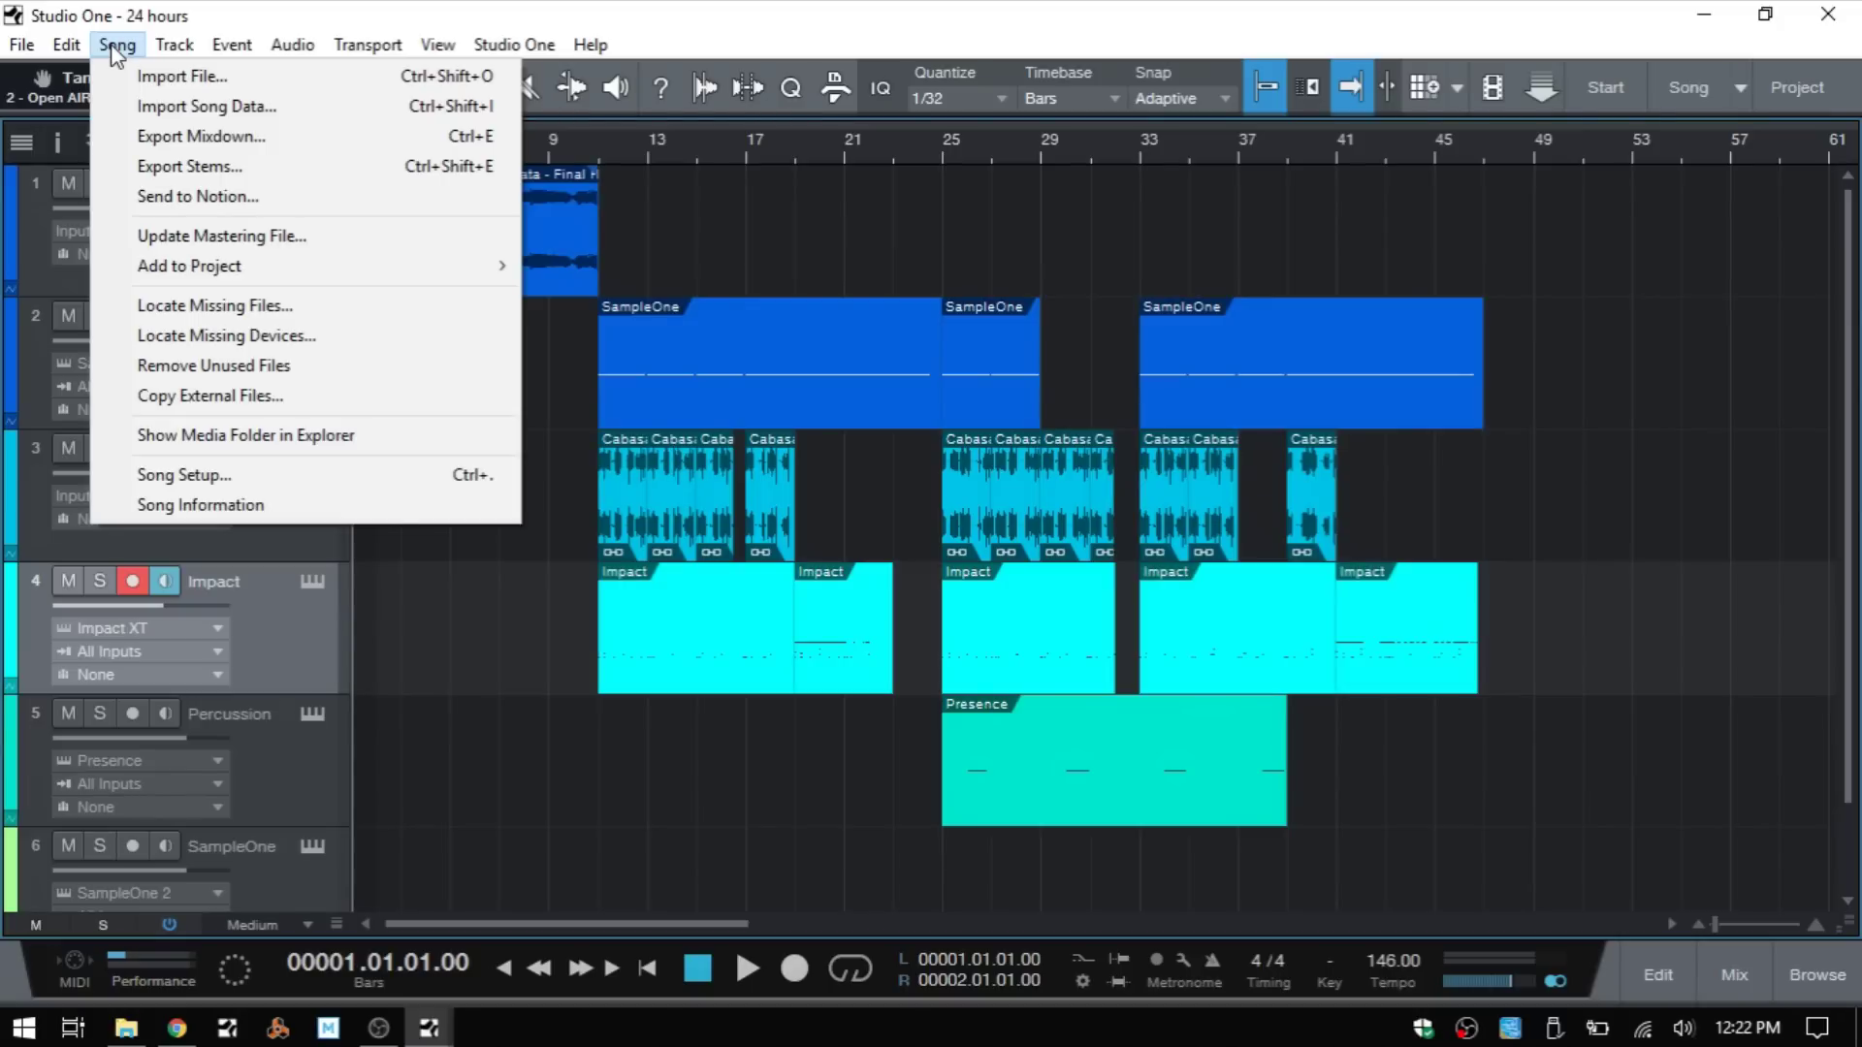
left_click(231, 509)
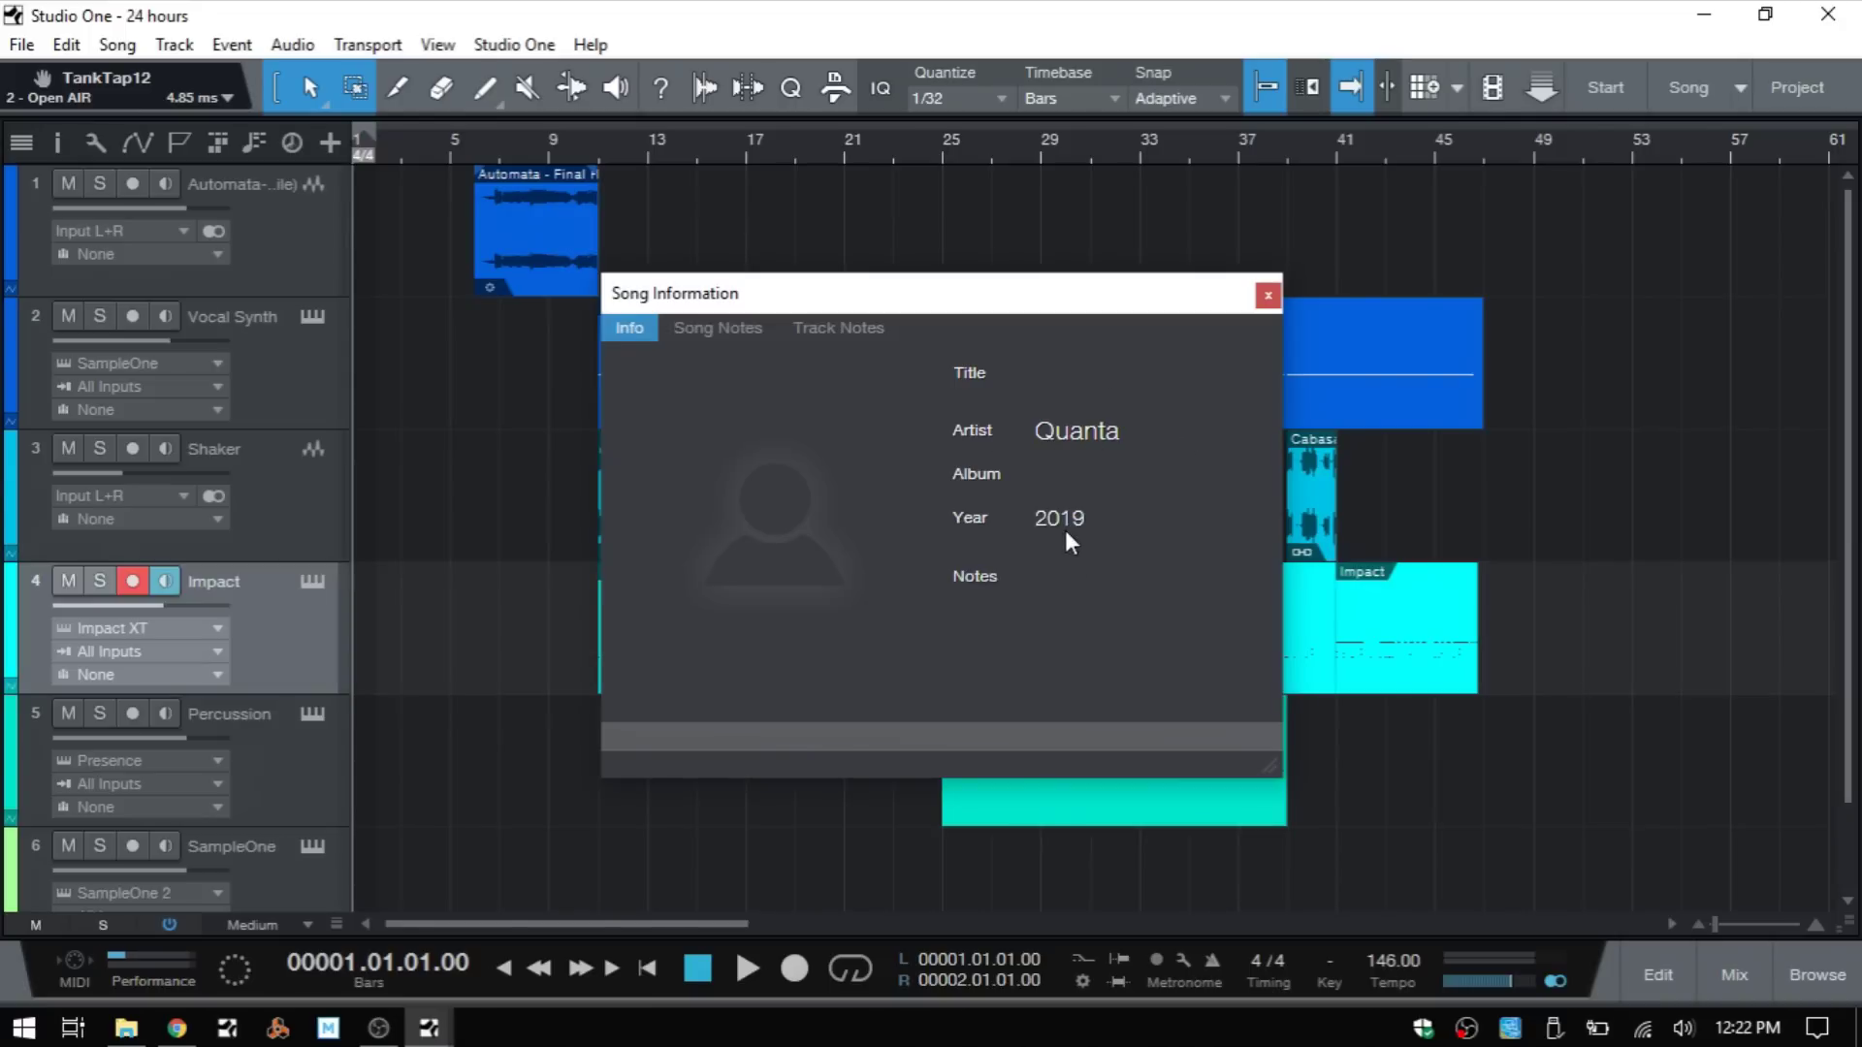
left_click(904, 561)
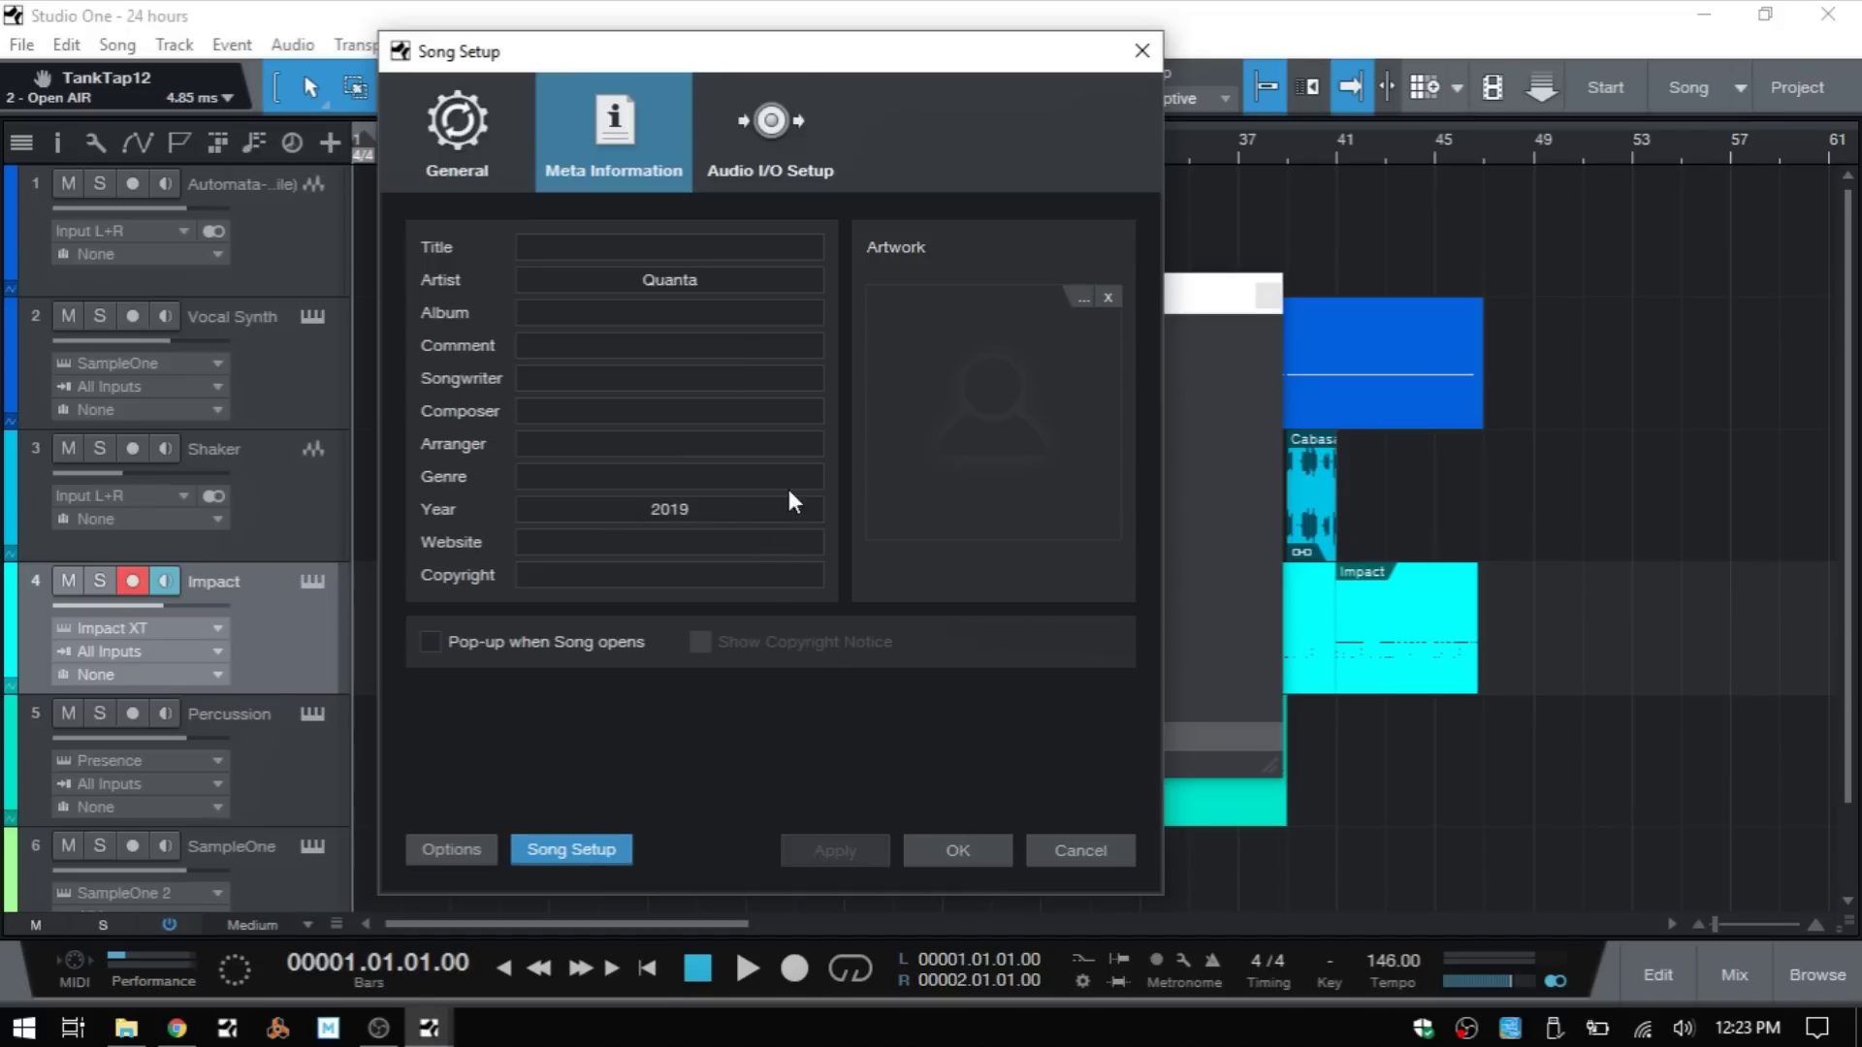
left_click(1074, 852)
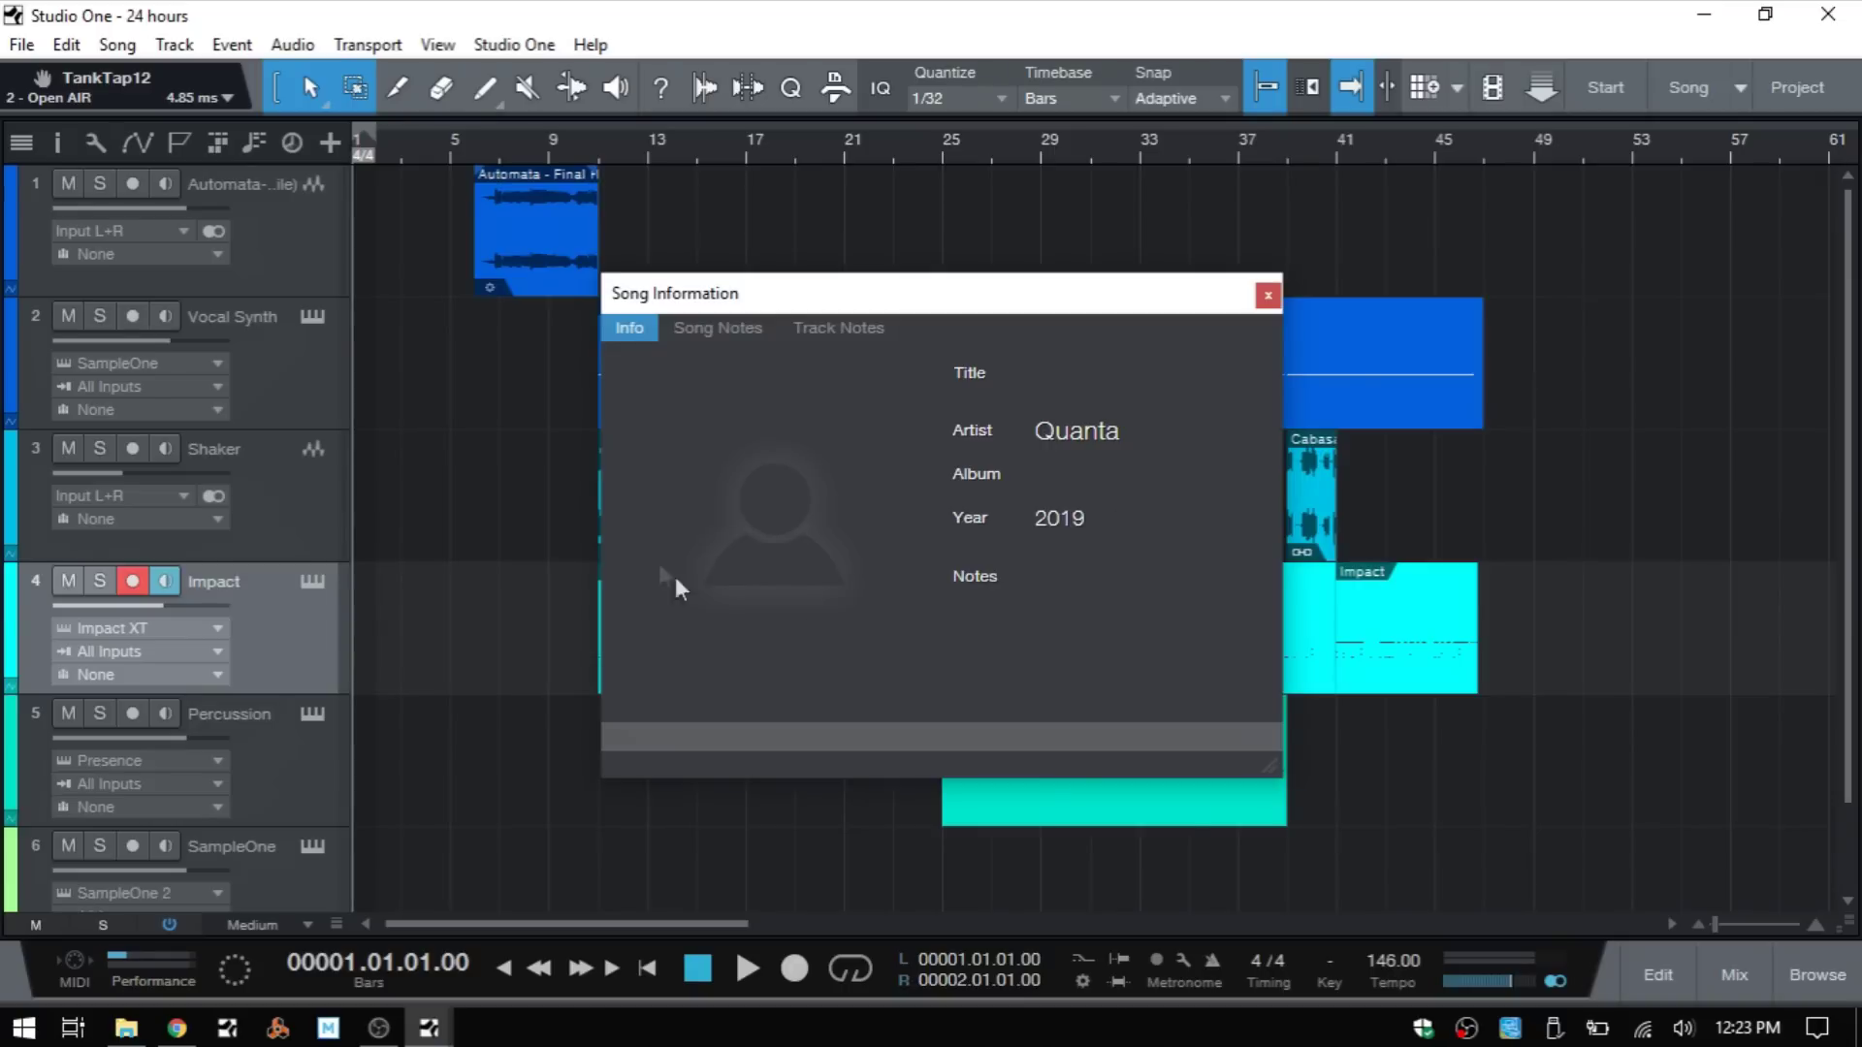
Step: View the Song Notes and the Vocal Synth track notes, return to the general info, and close Song Information
left_click(715, 330)
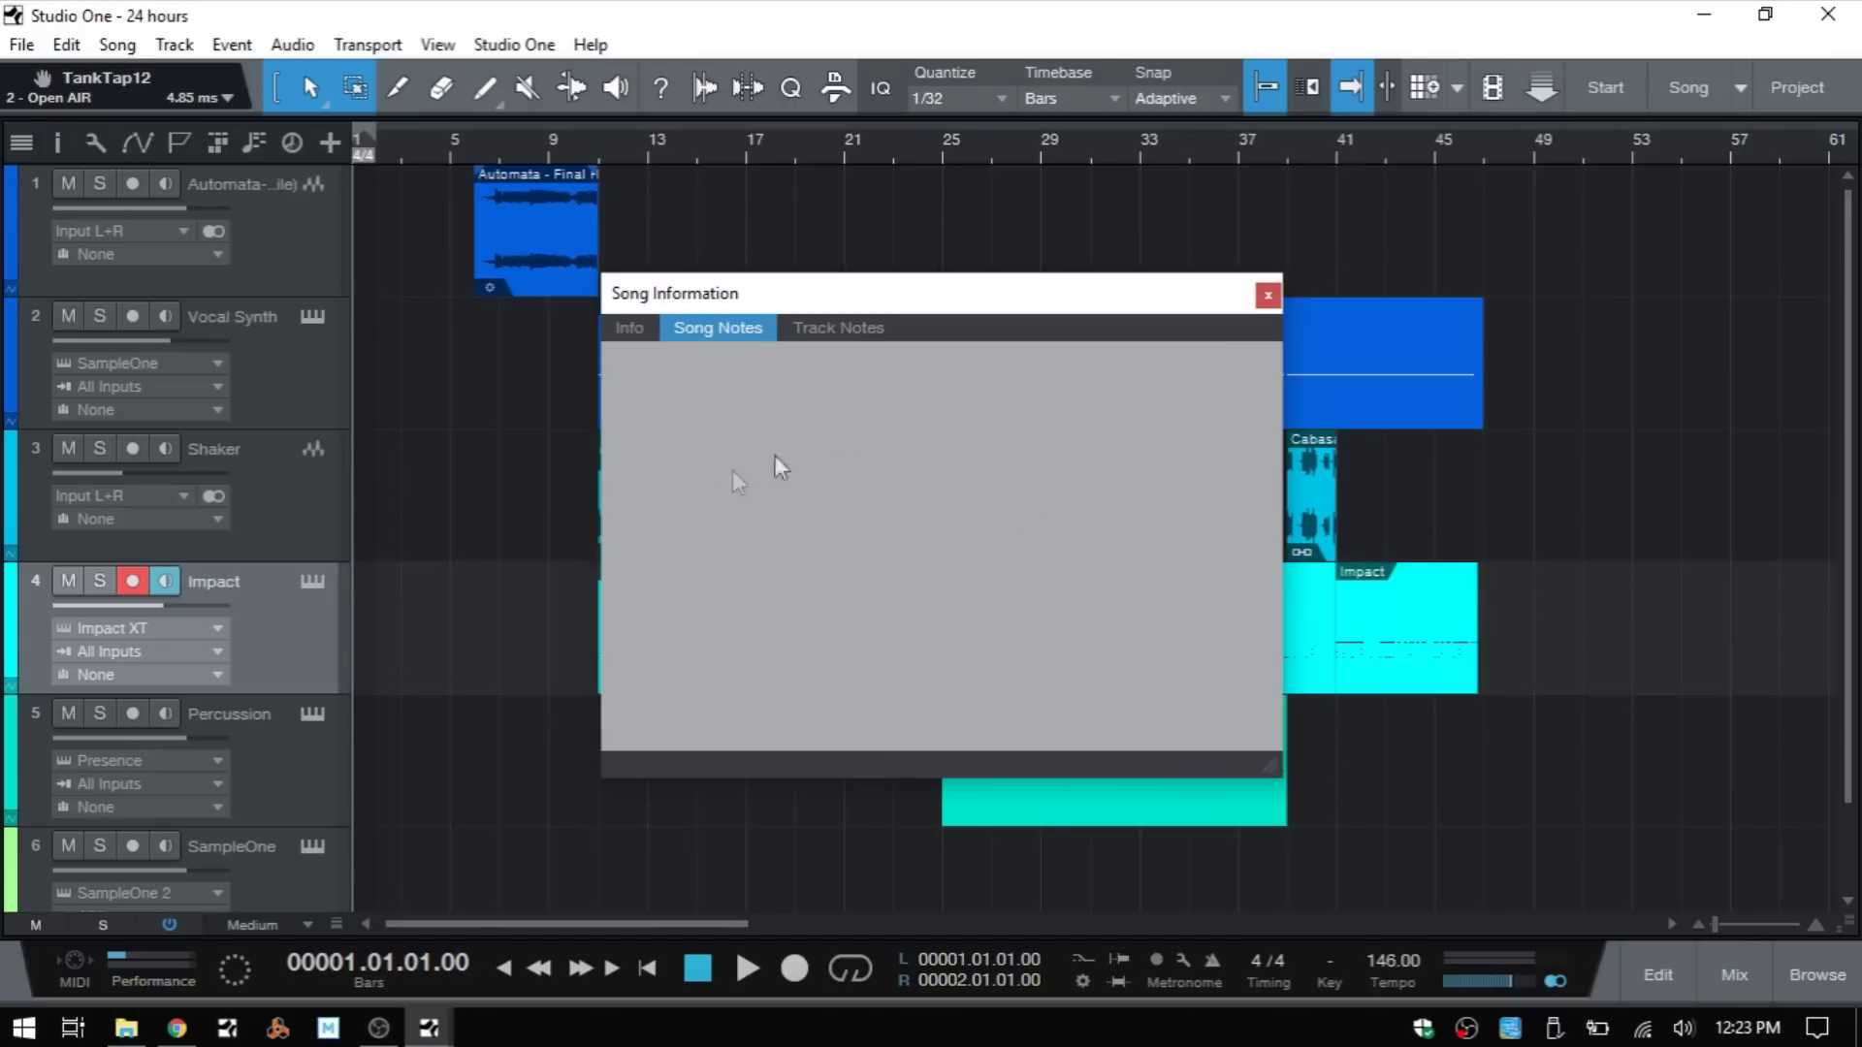
left_click(840, 327)
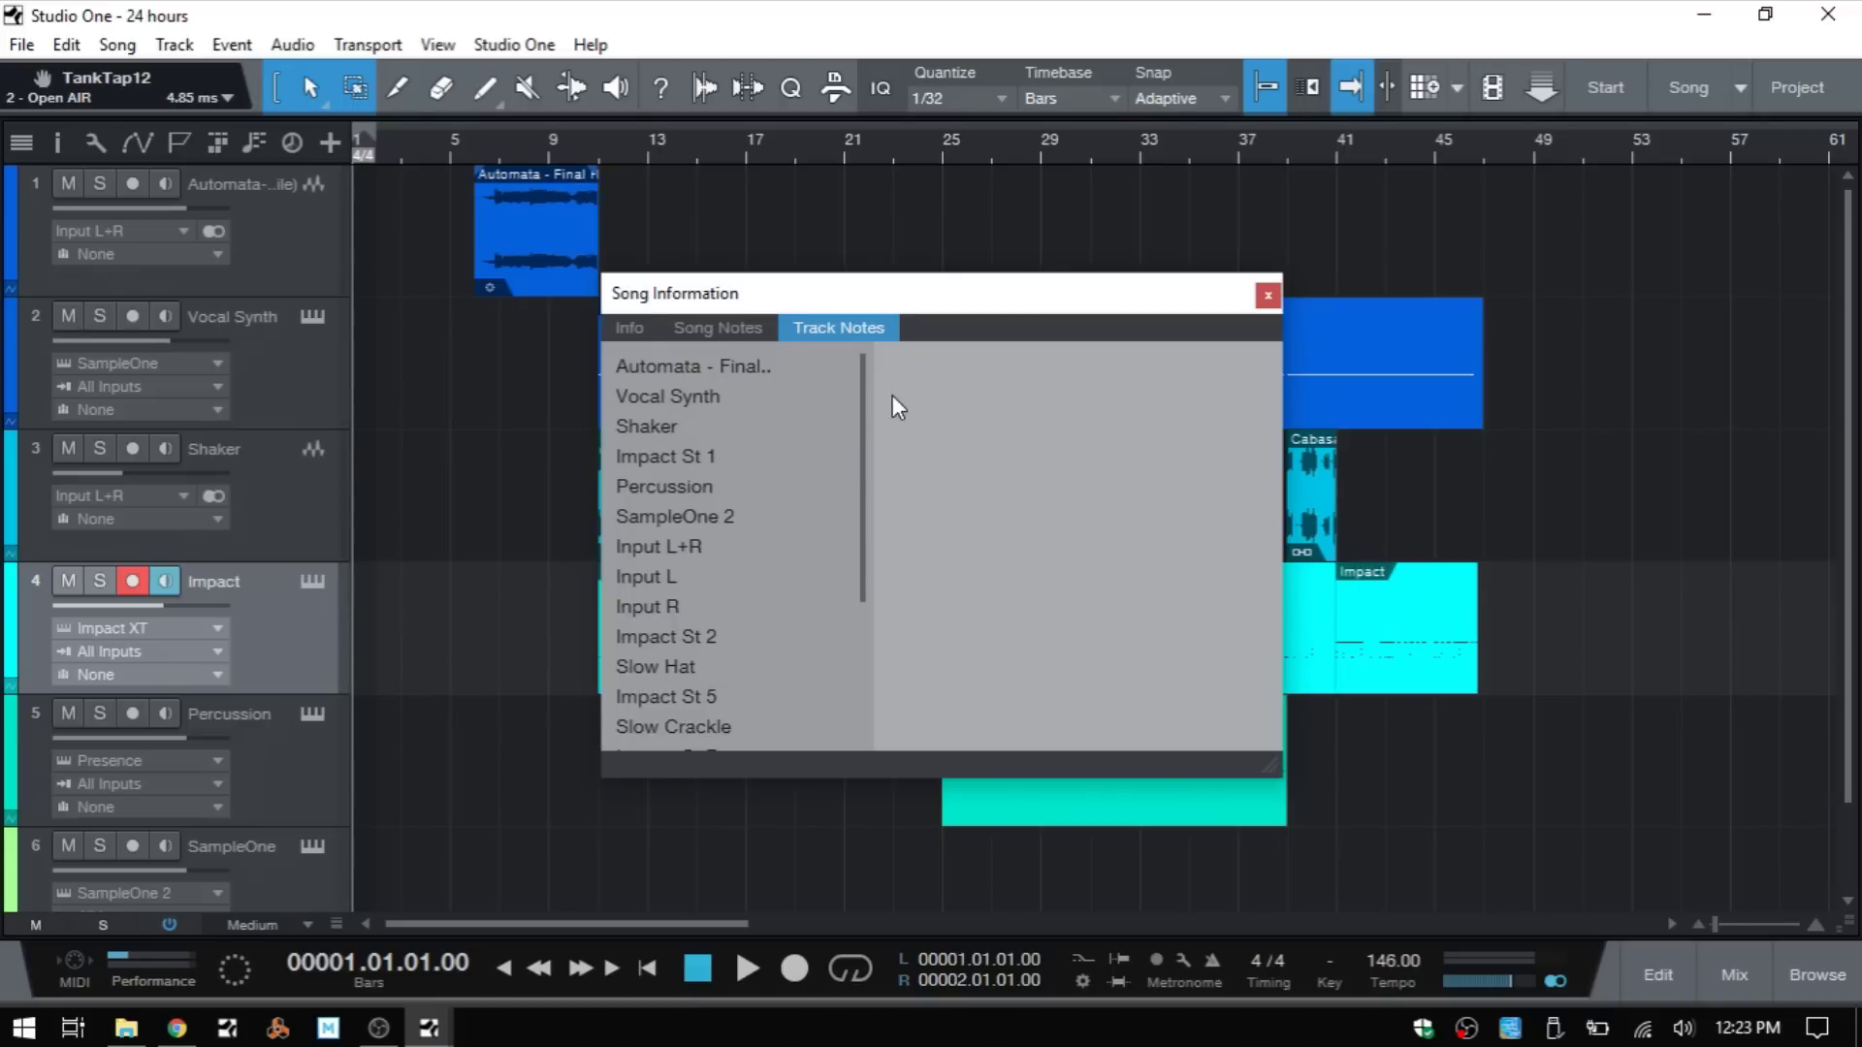
left_click(677, 400)
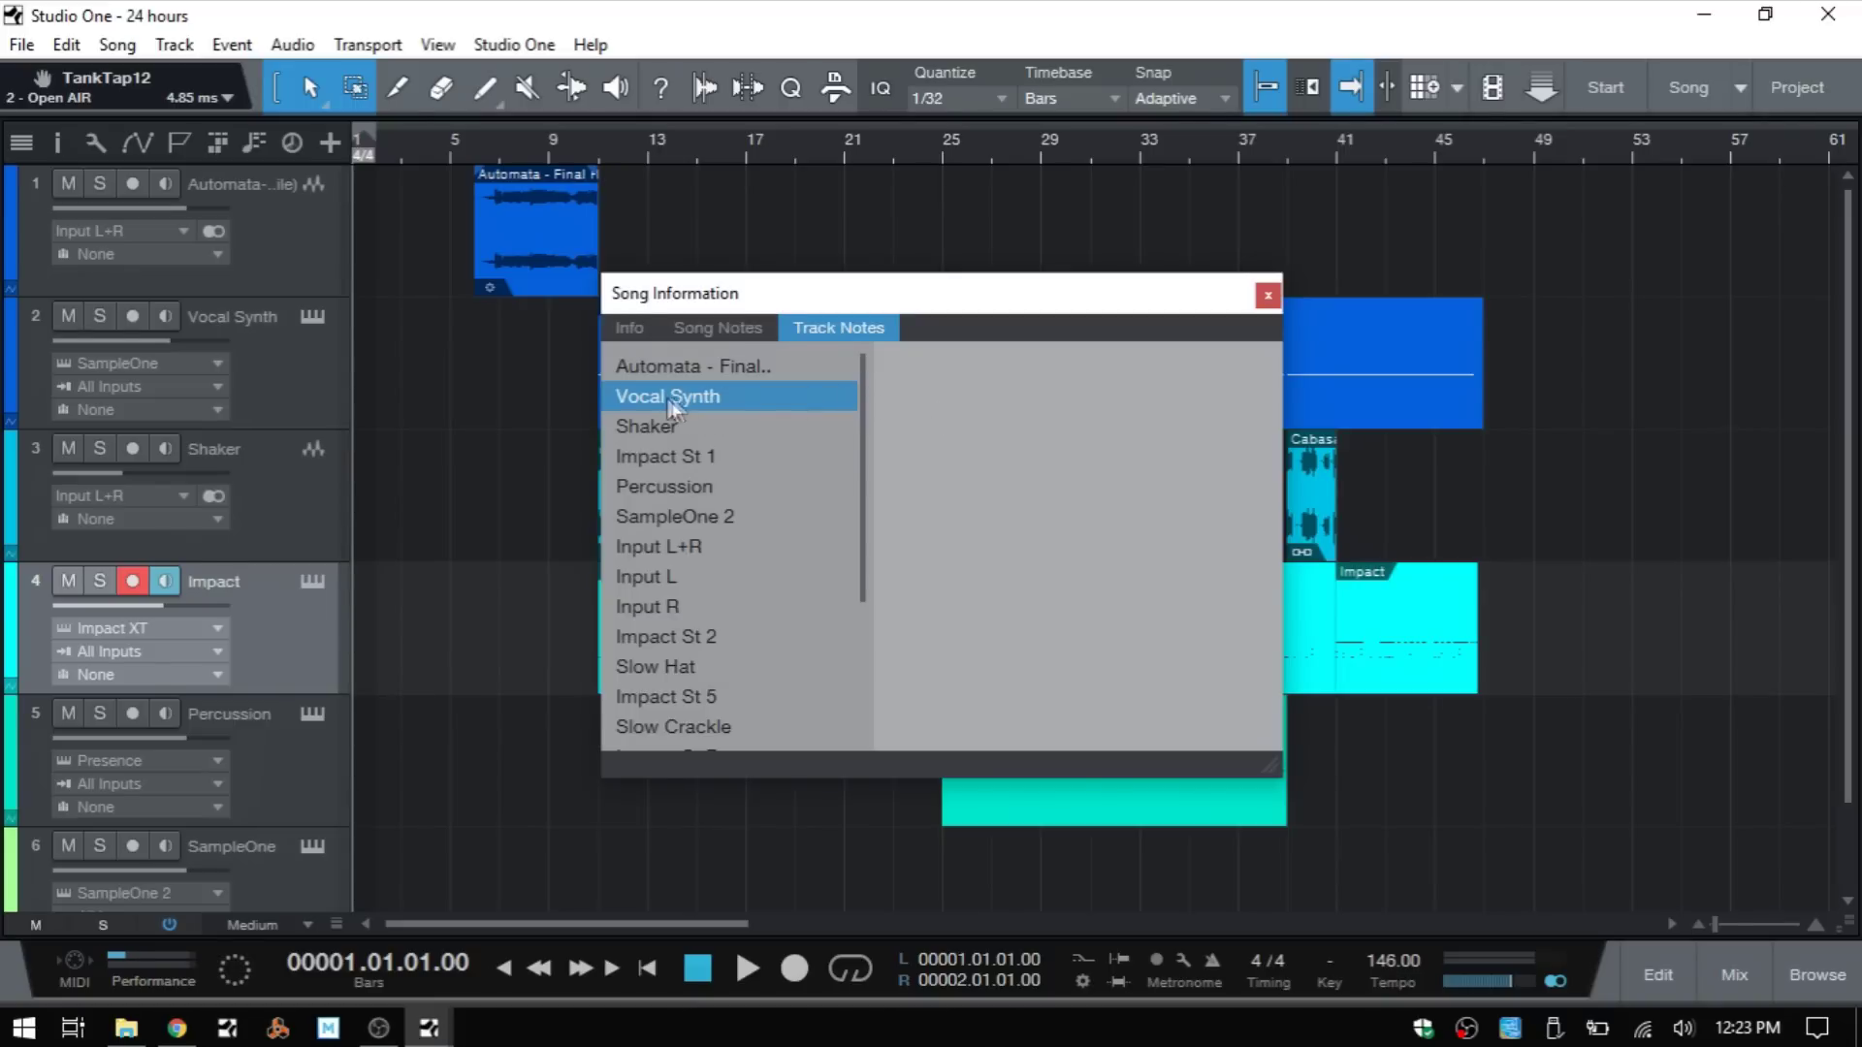
left_click(630, 329)
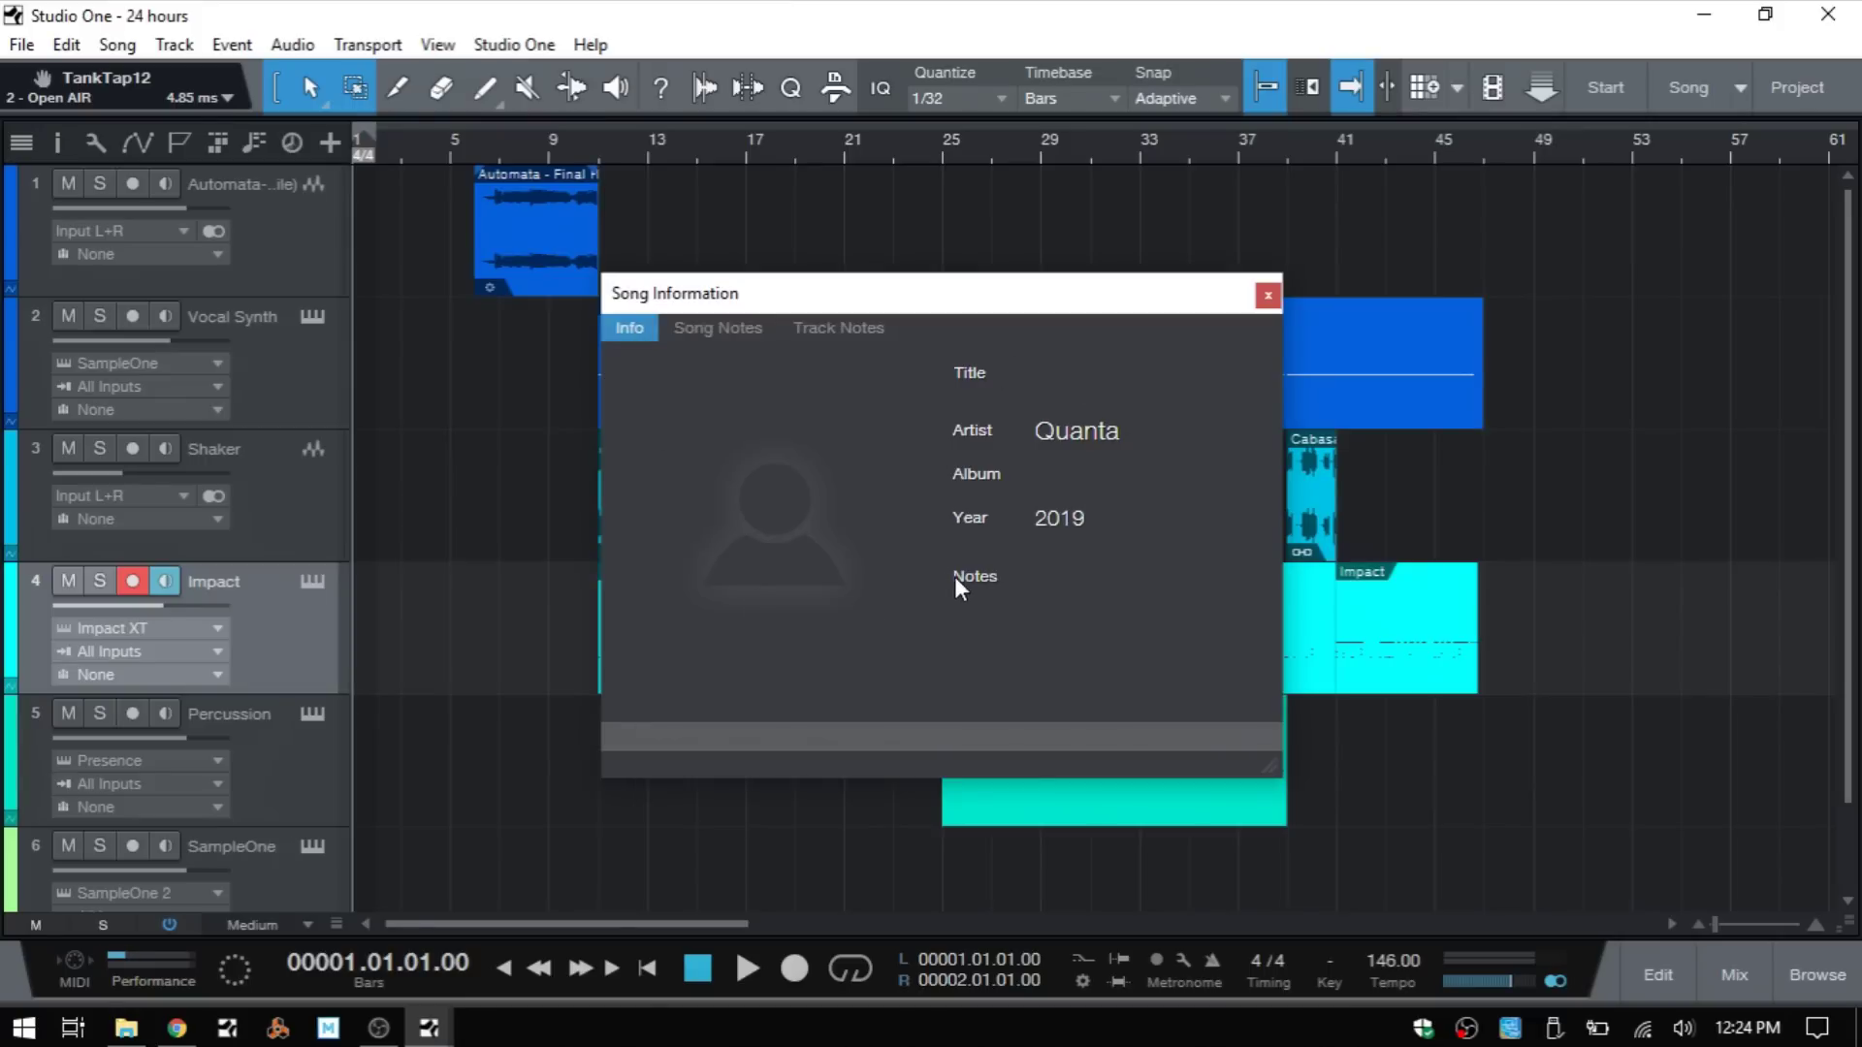
left_click(1265, 297)
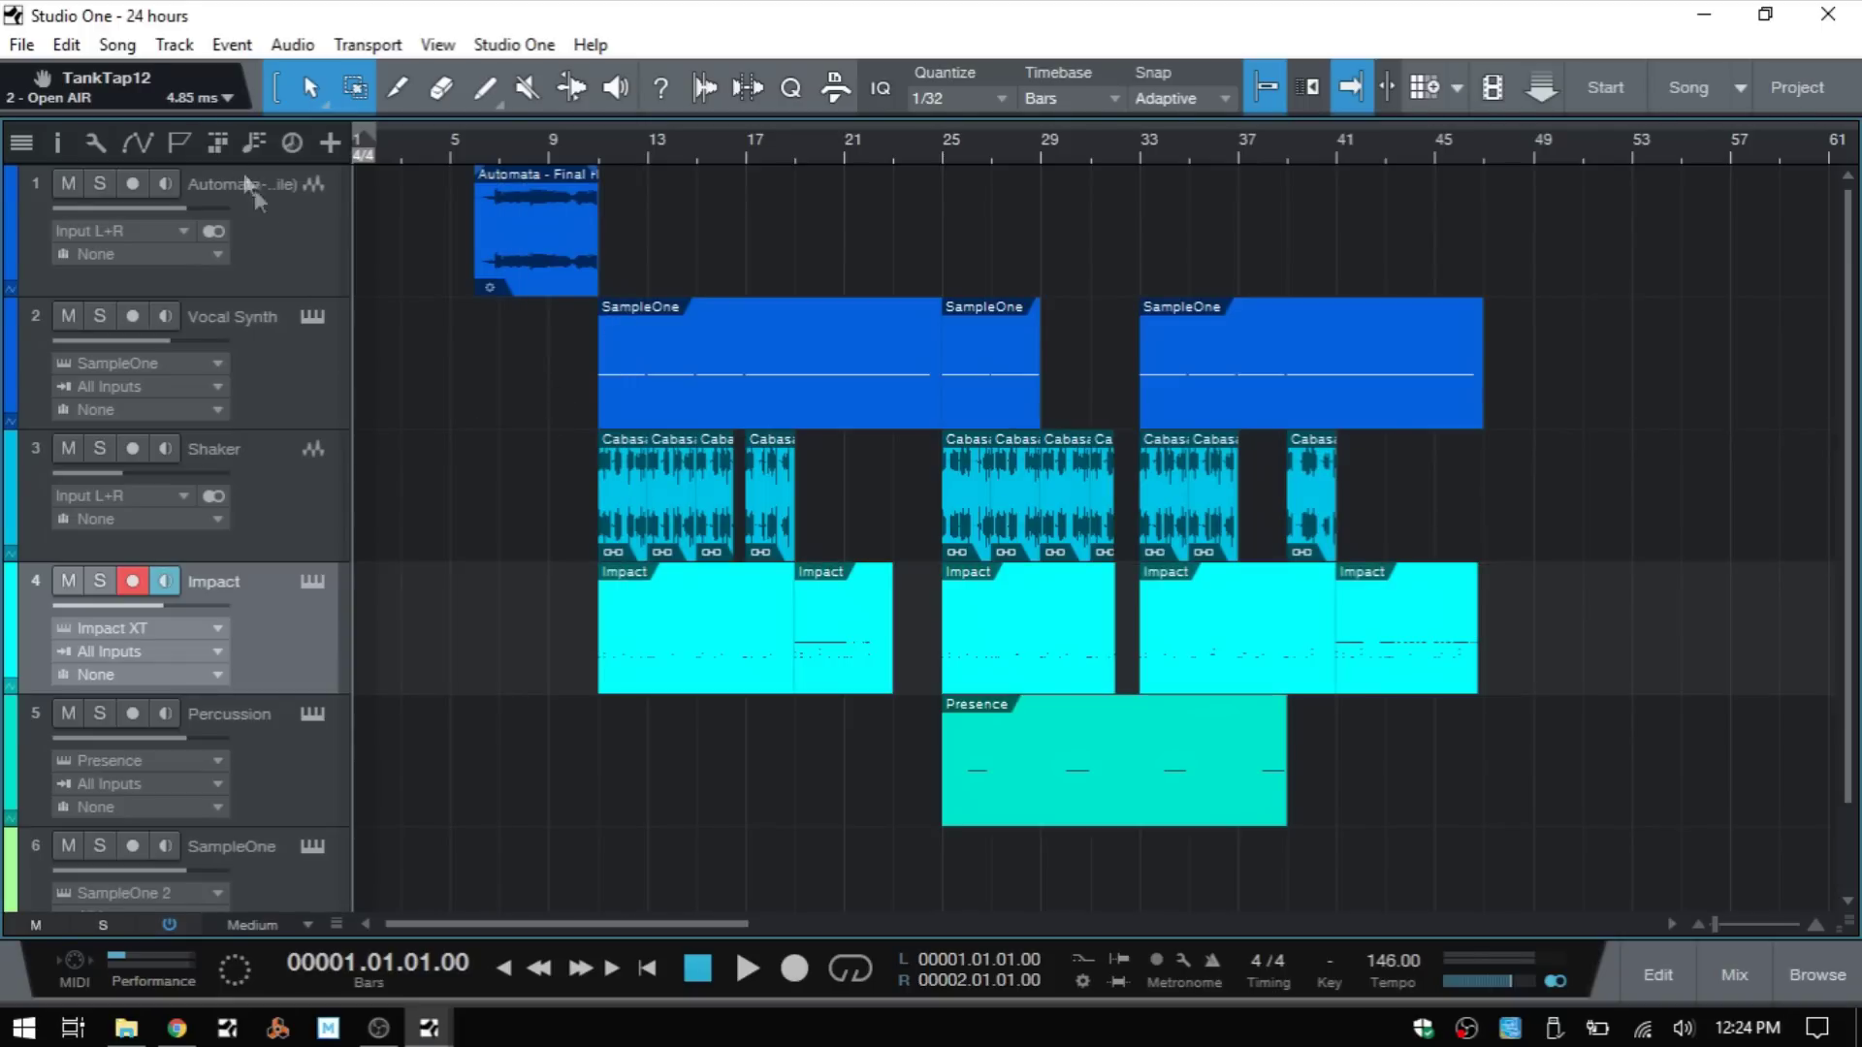
Step: Open the Export Mixdown settings and look at the destination folder without choosing a different one
left_click(117, 45)
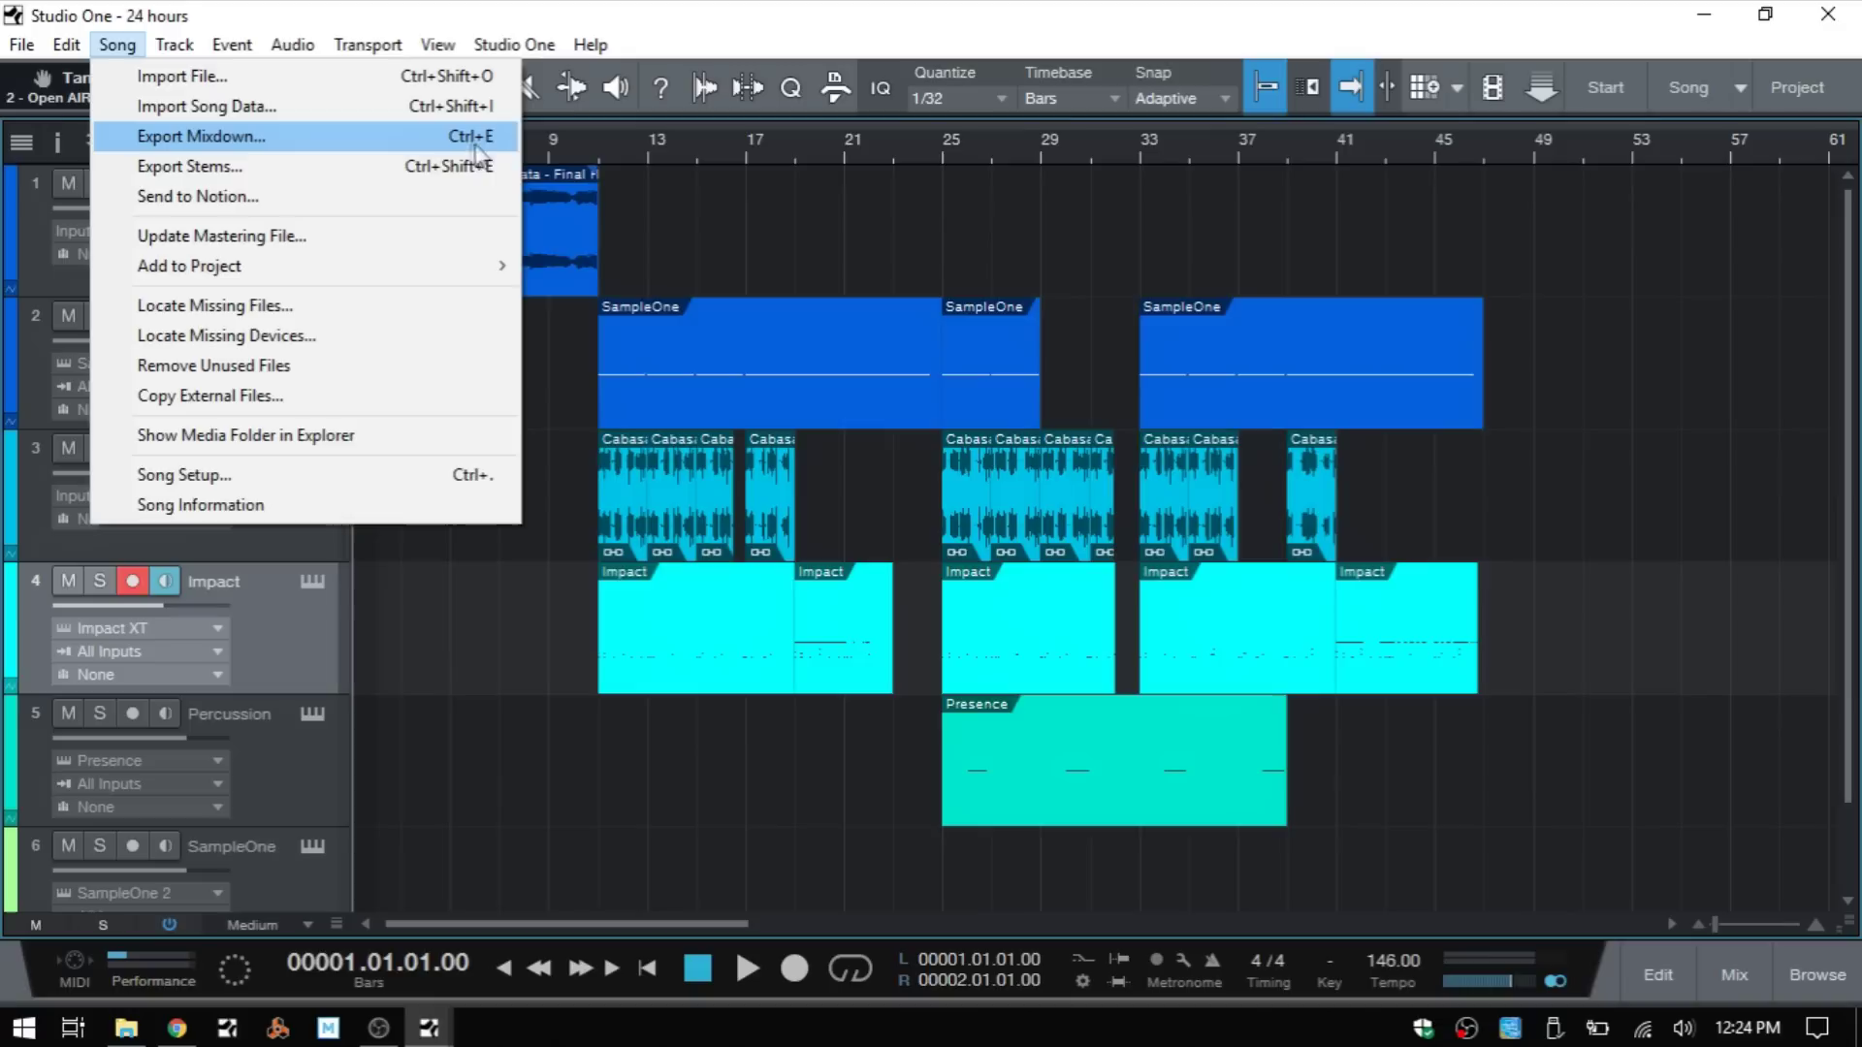
left_click(196, 141)
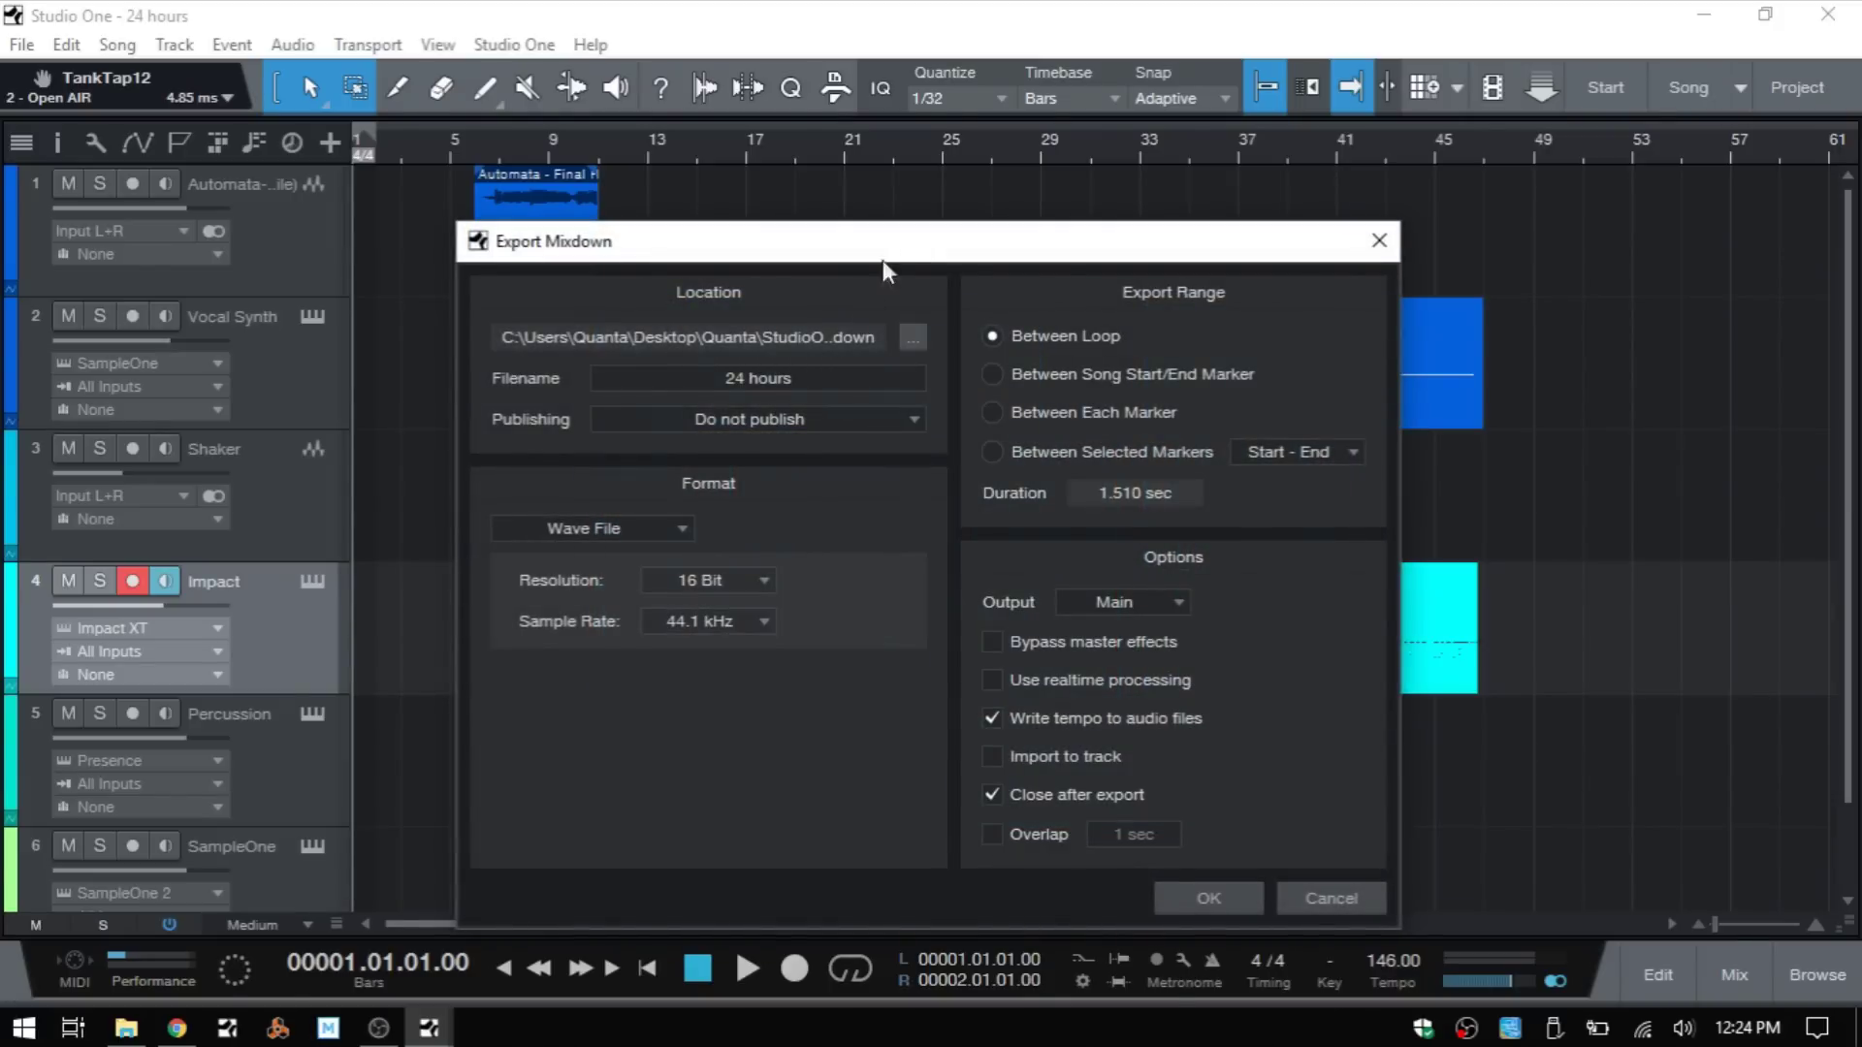
left_click_drag(899, 244, 873, 163)
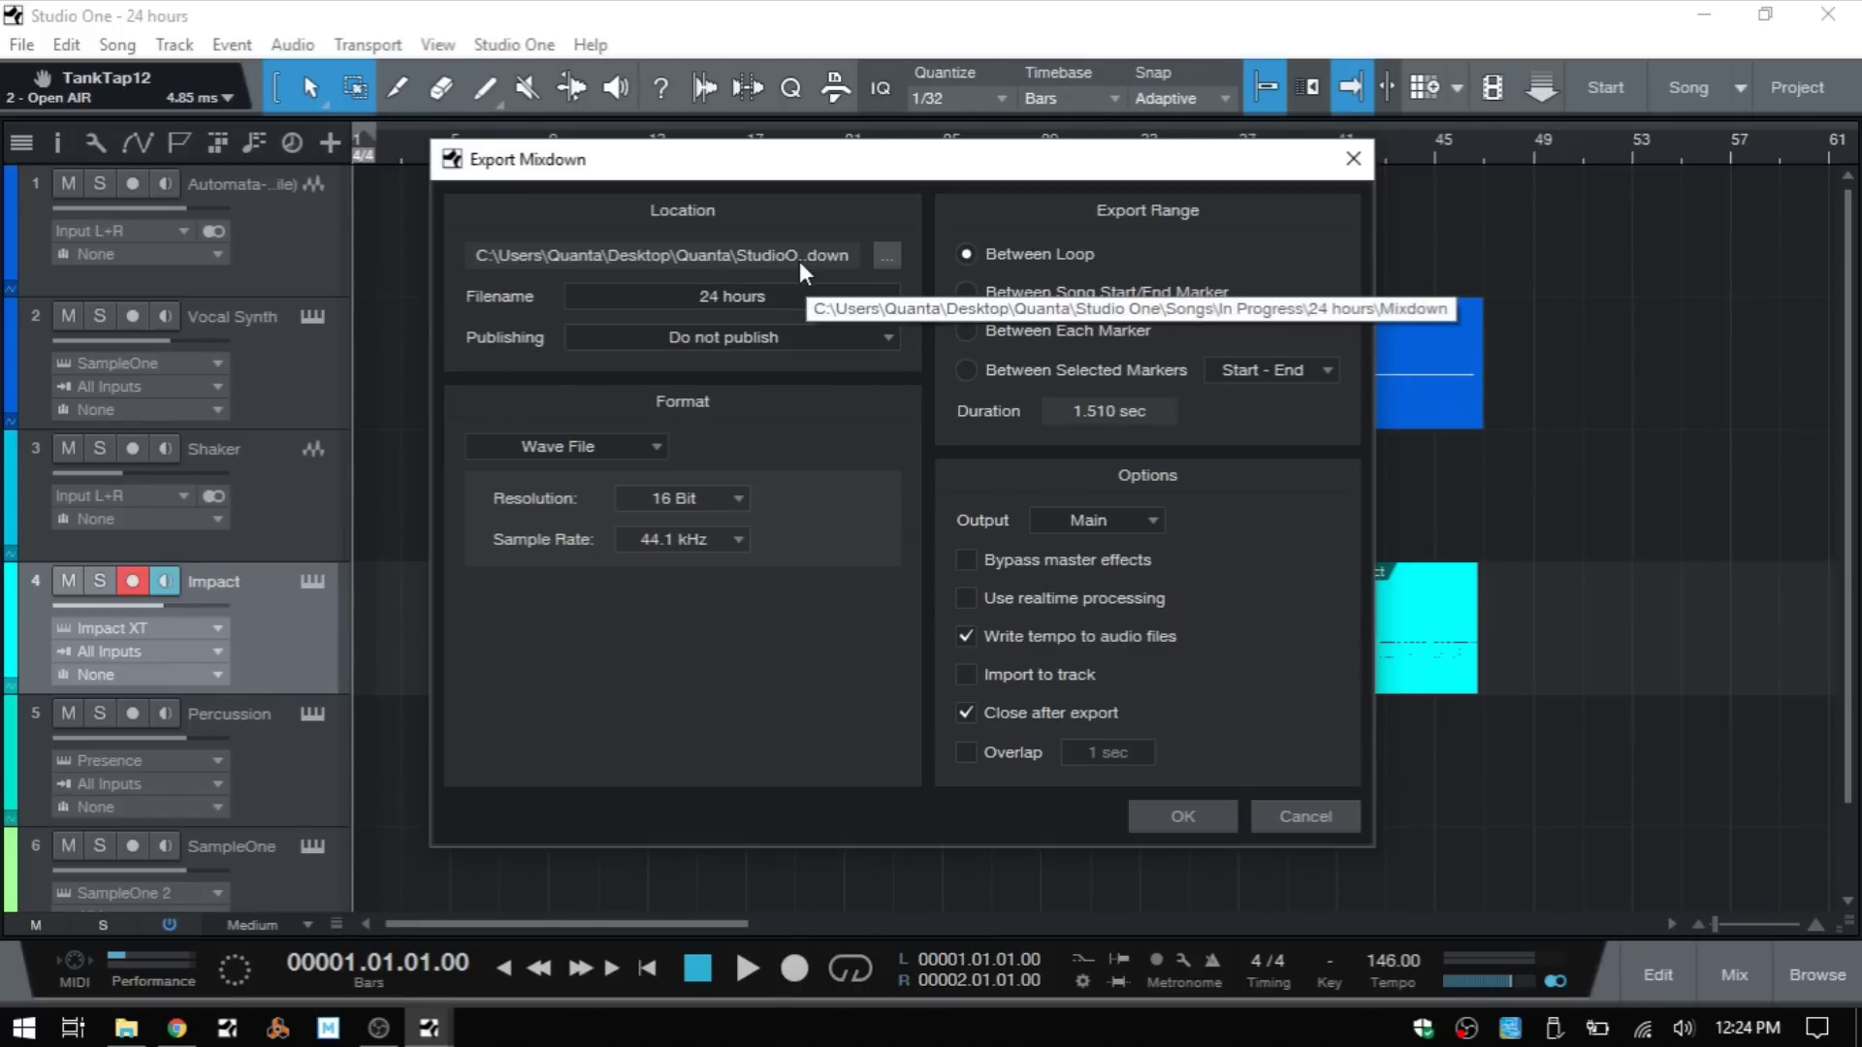
left_click(887, 256)
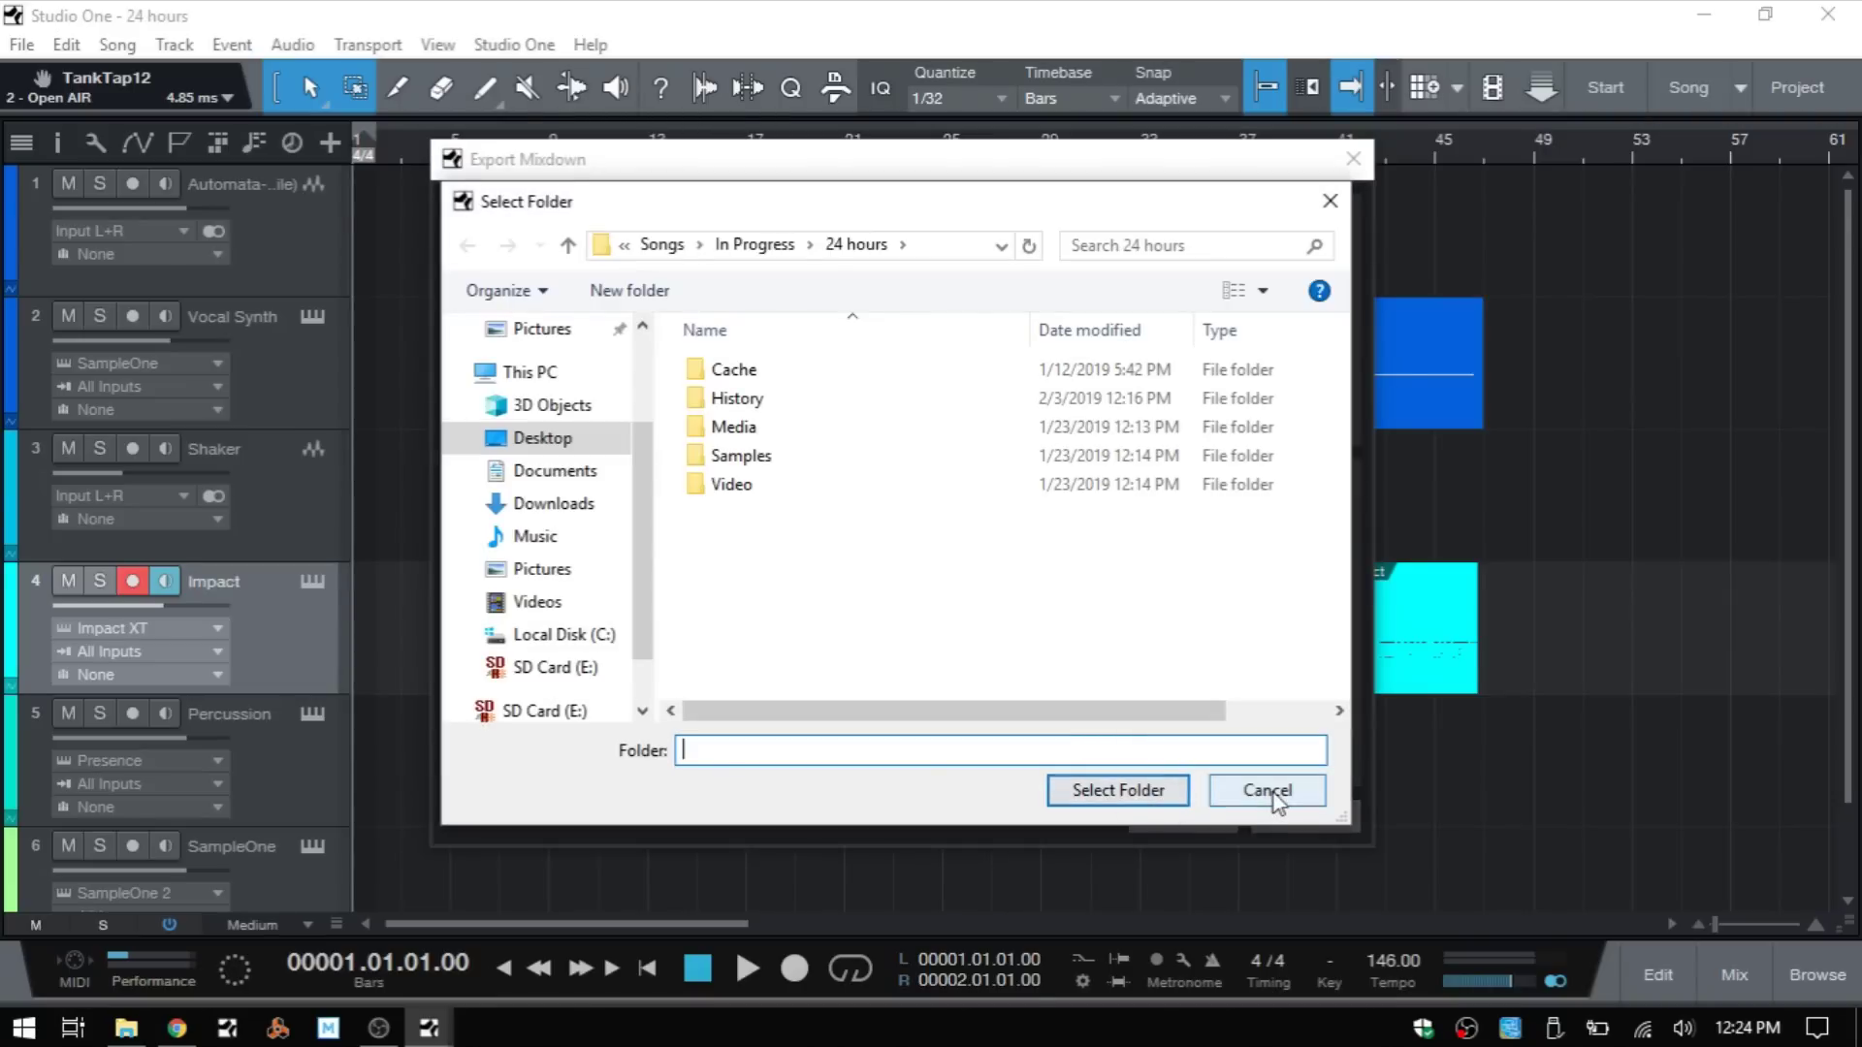
left_click(1267, 792)
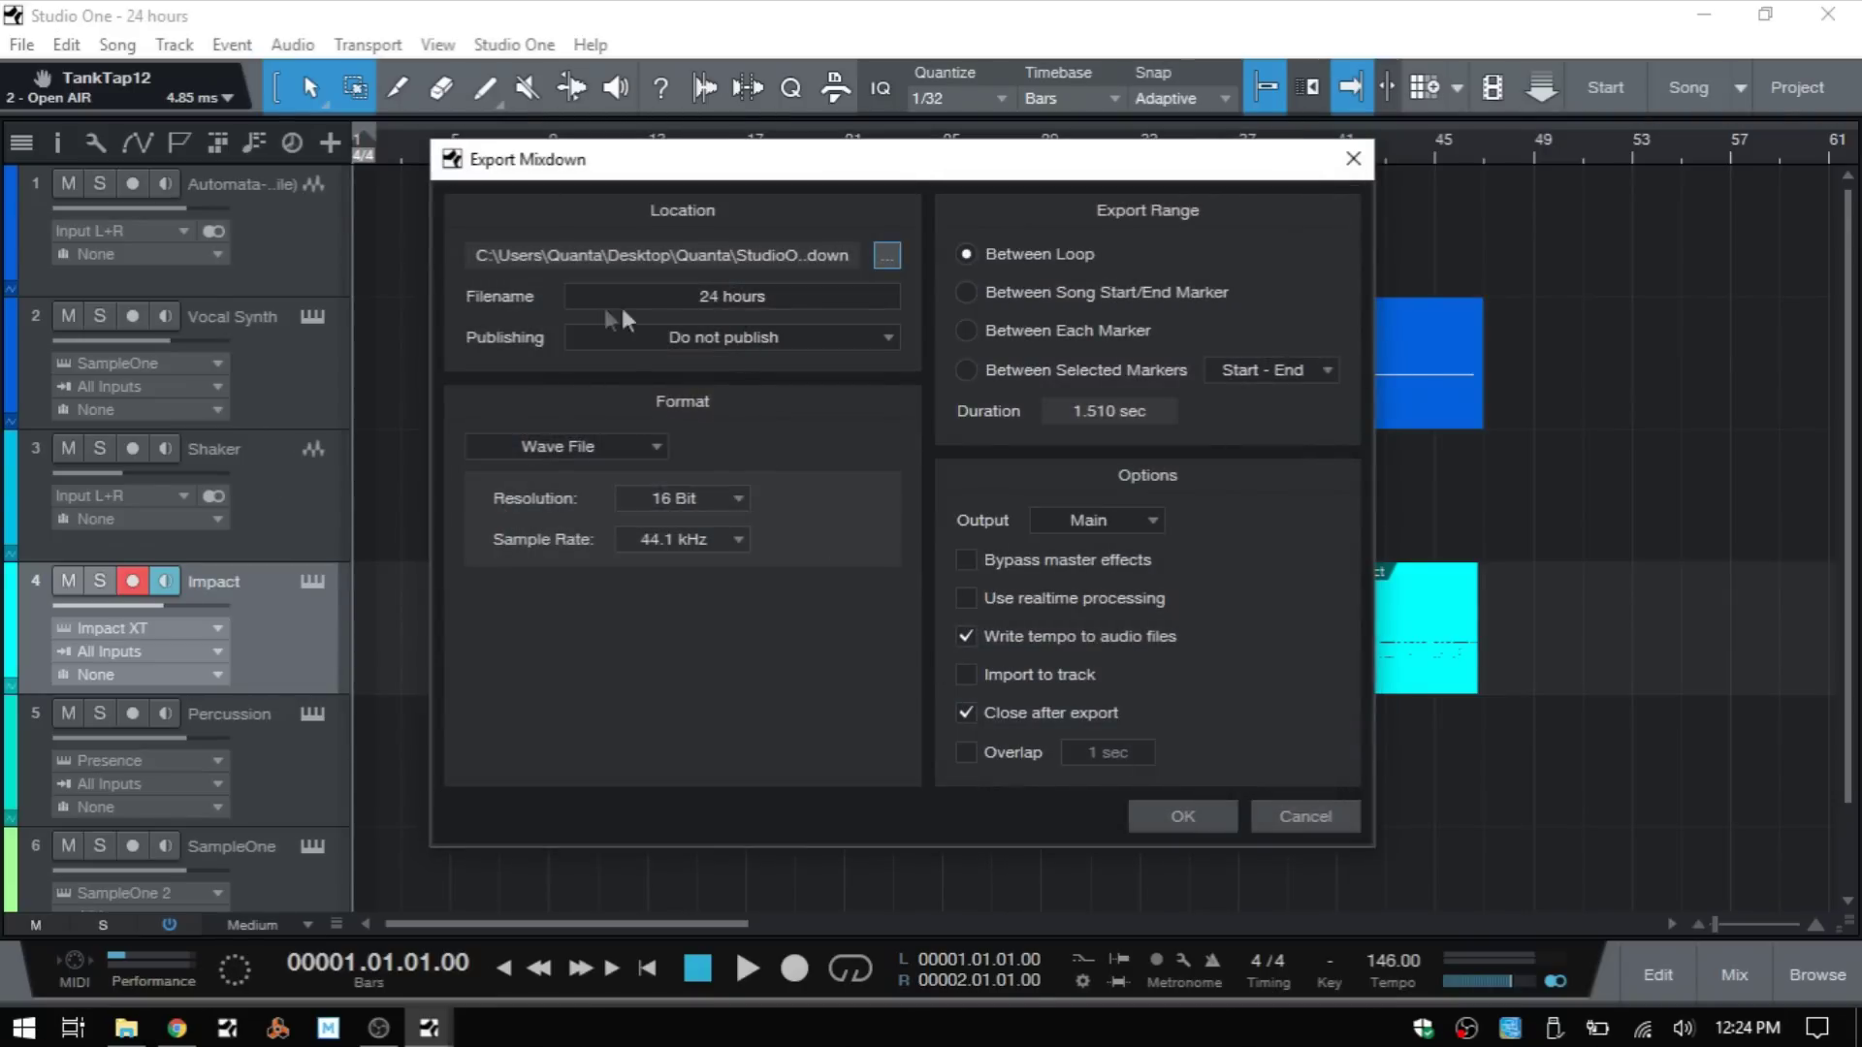
Step: Examine the mixdown's filename and its publishing choices without changing them
left_click(755, 297)
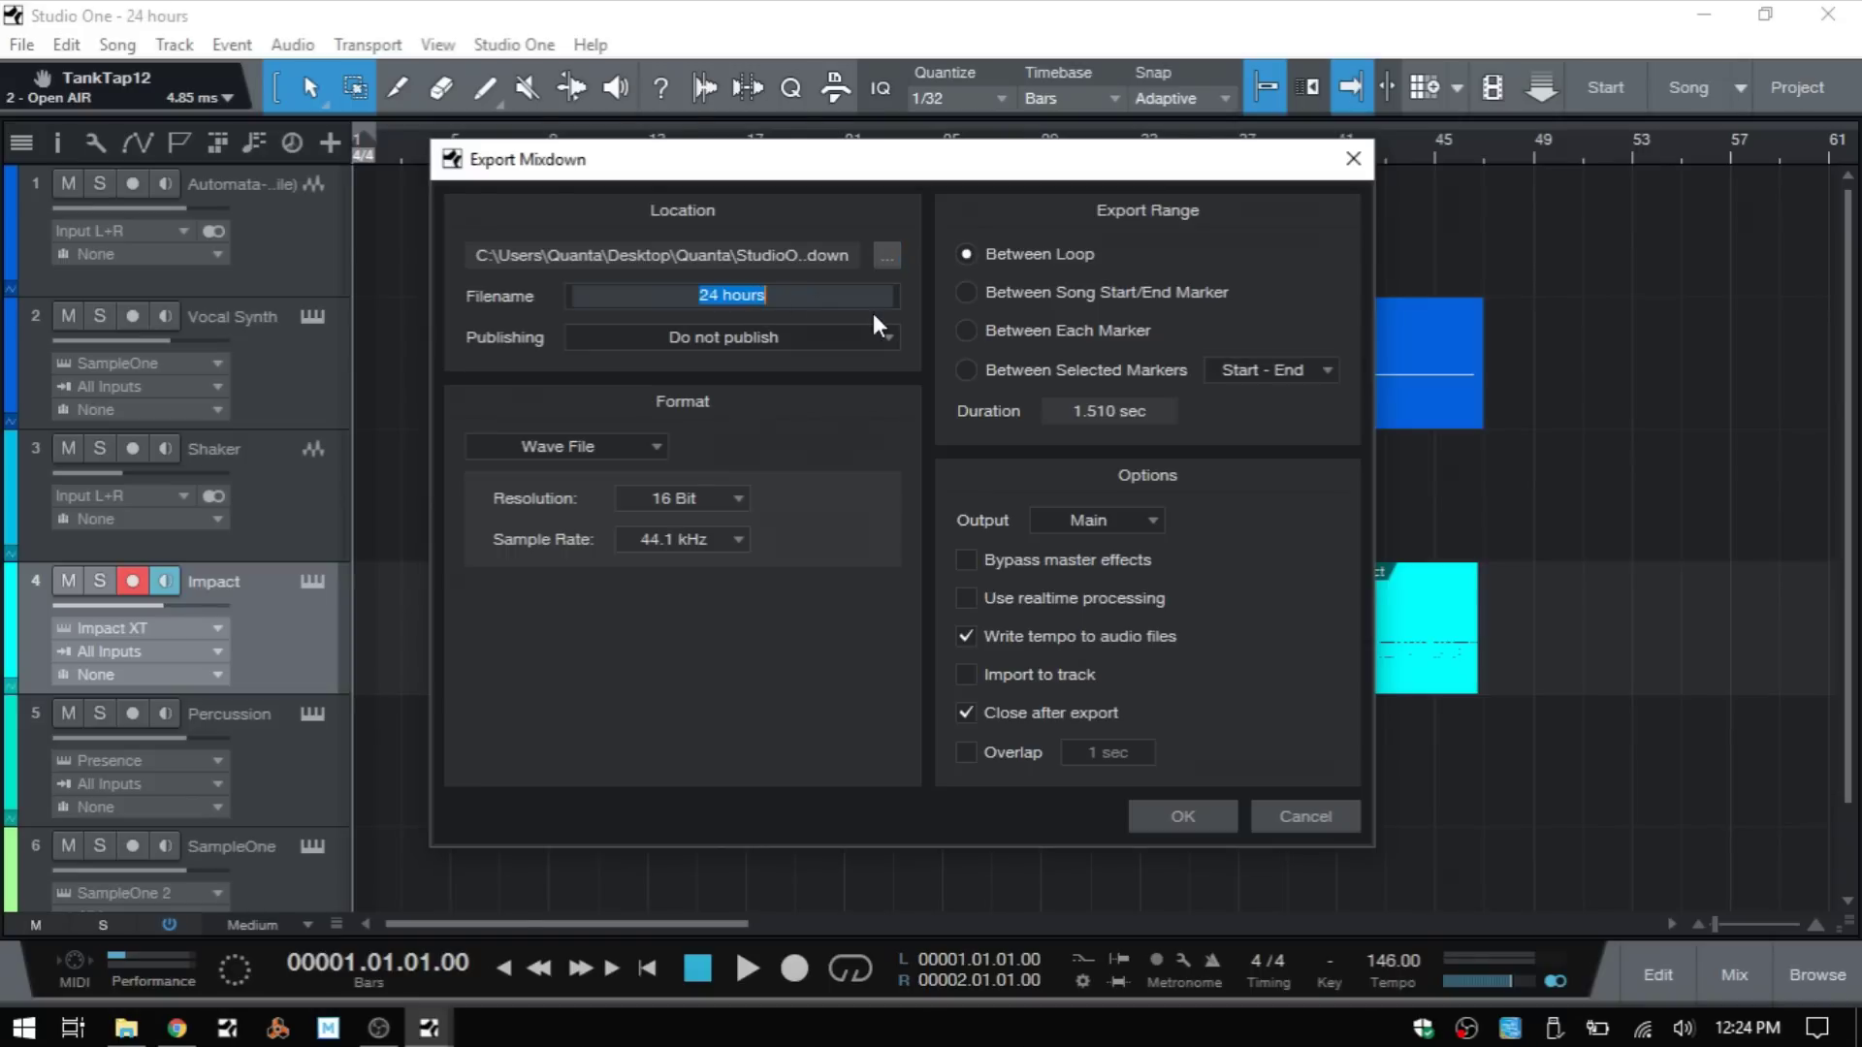
left_click(555, 730)
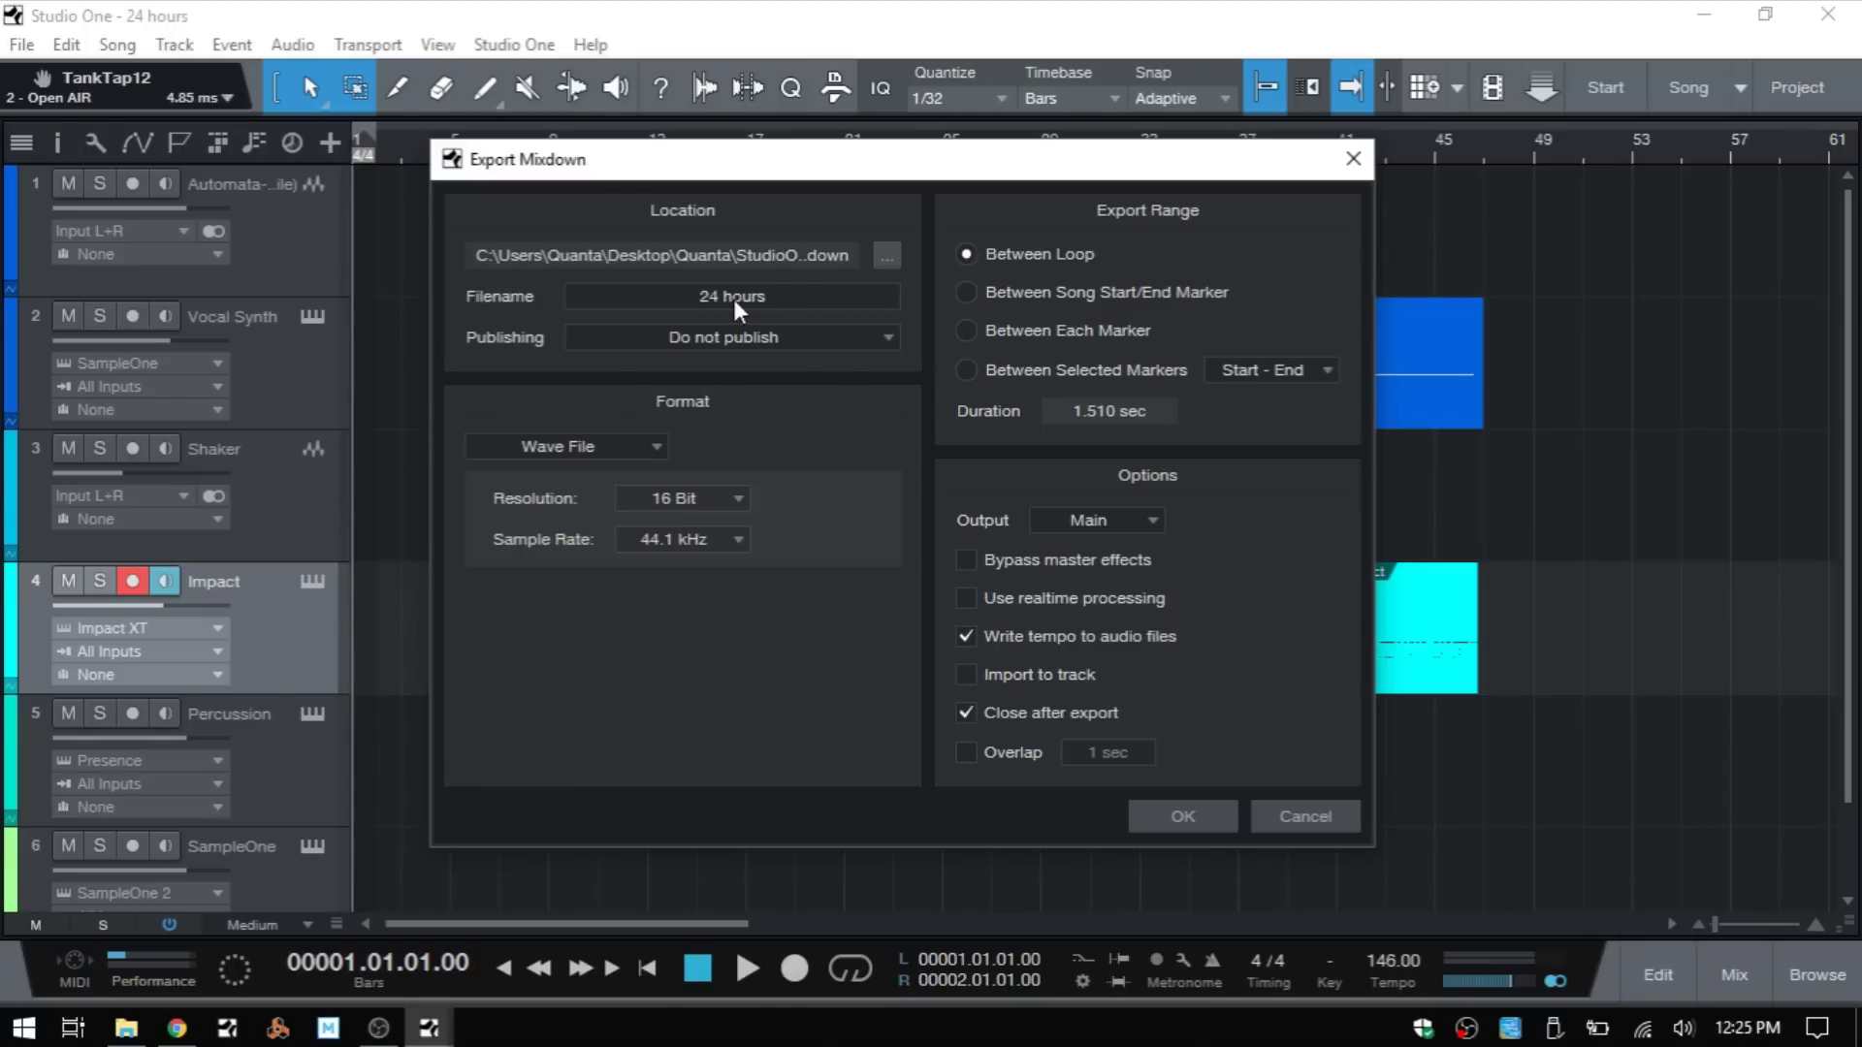
left_click(858, 340)
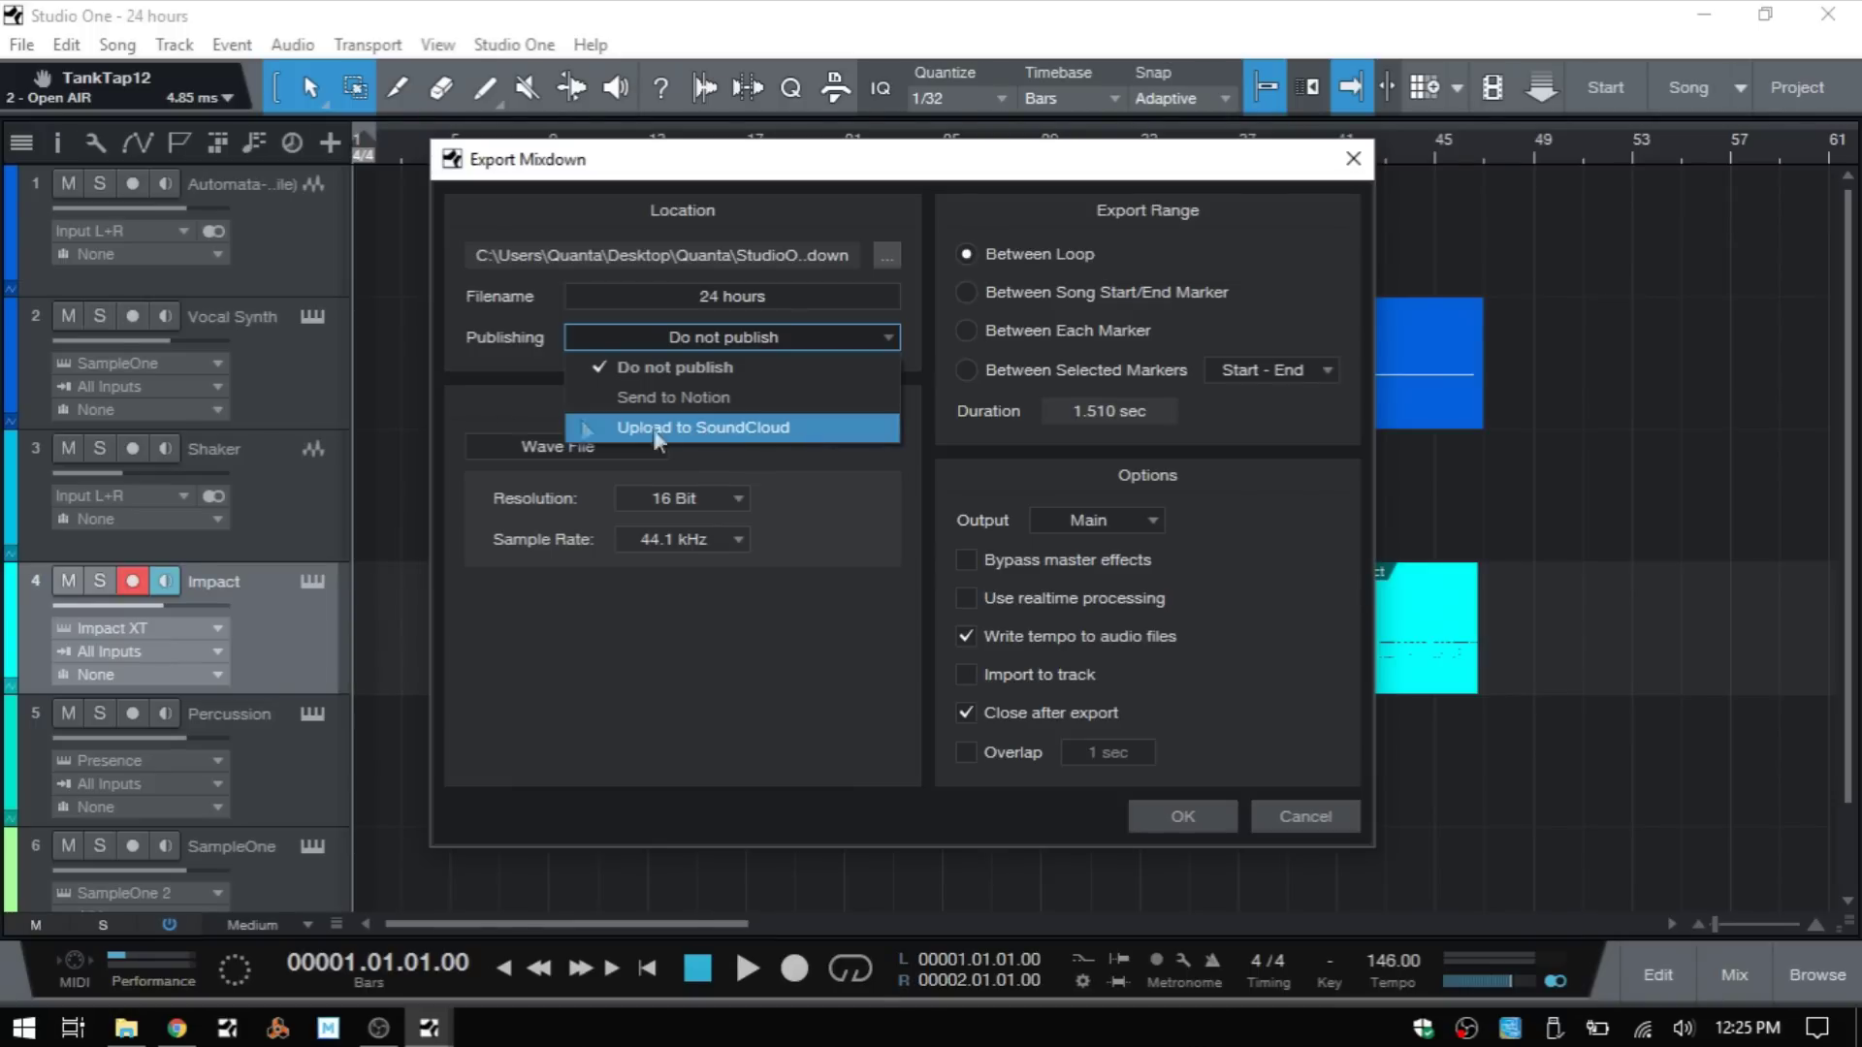
left_click(464, 390)
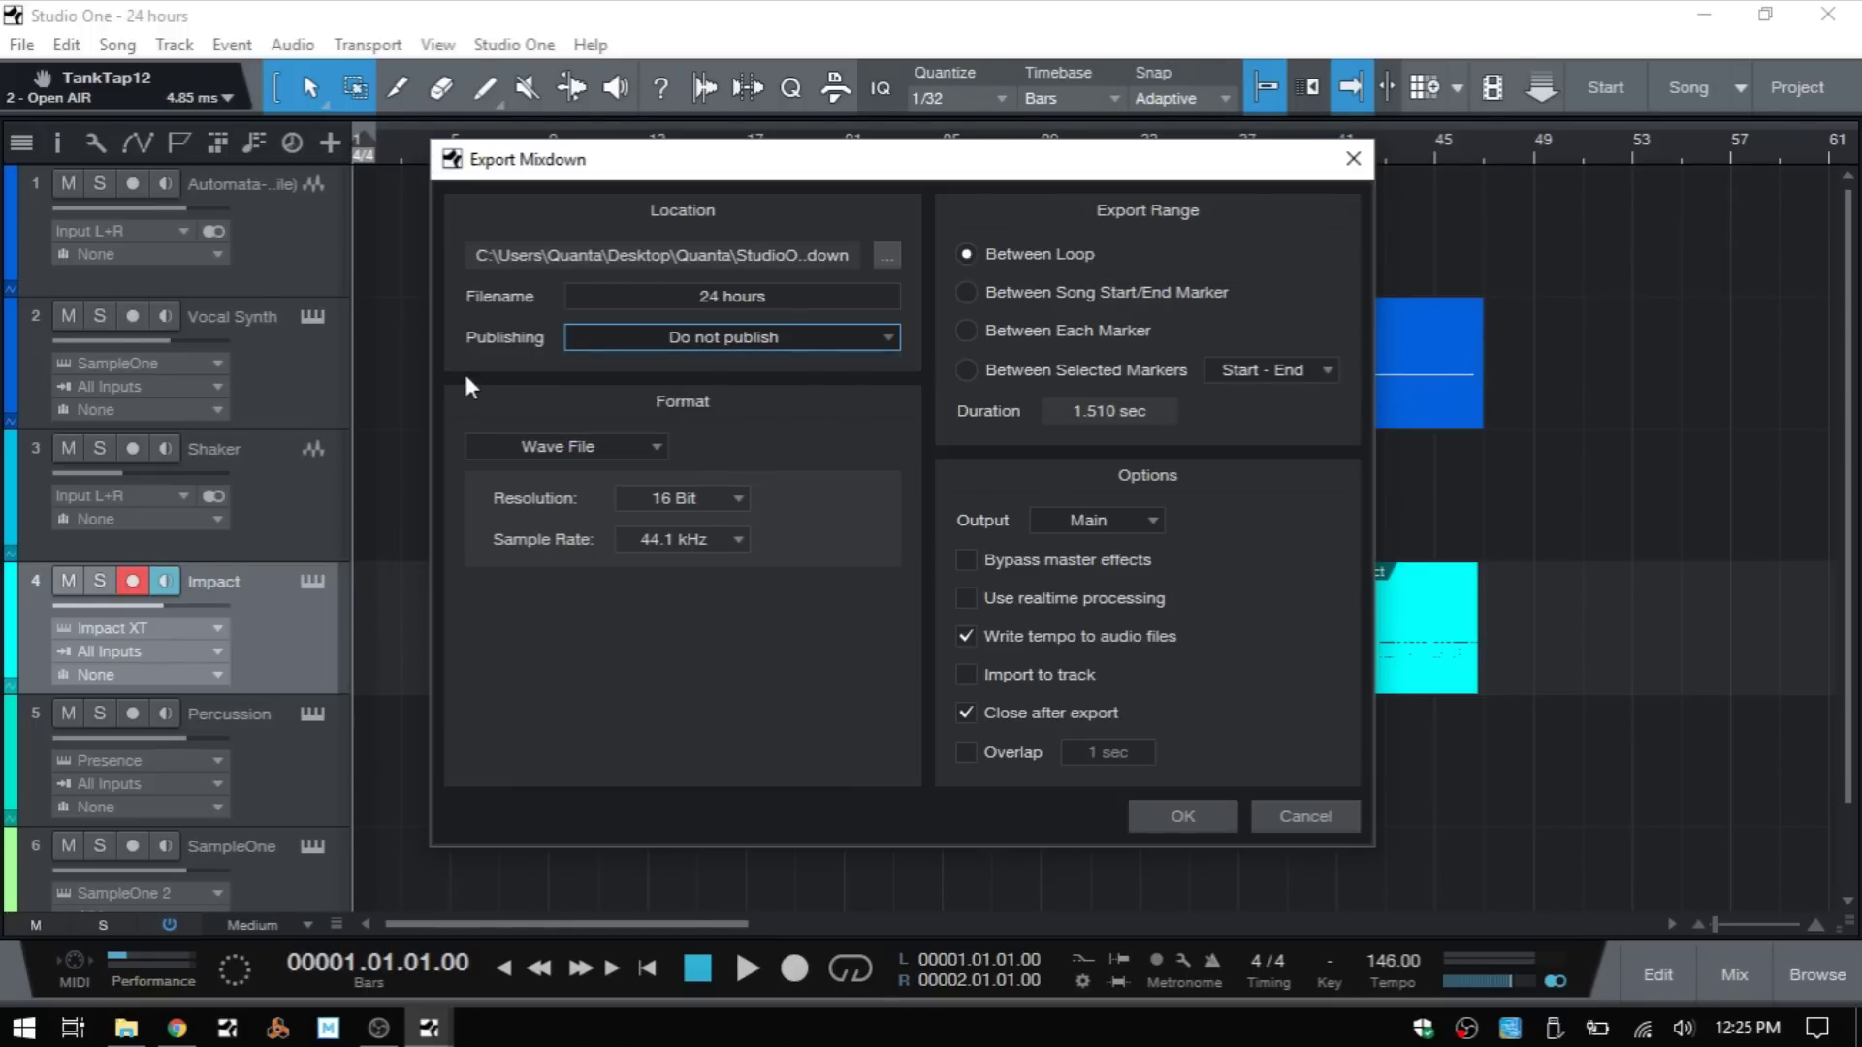
Step: Look through the available file formats, resolutions and sample rates for the mixdown export
left_click(660, 448)
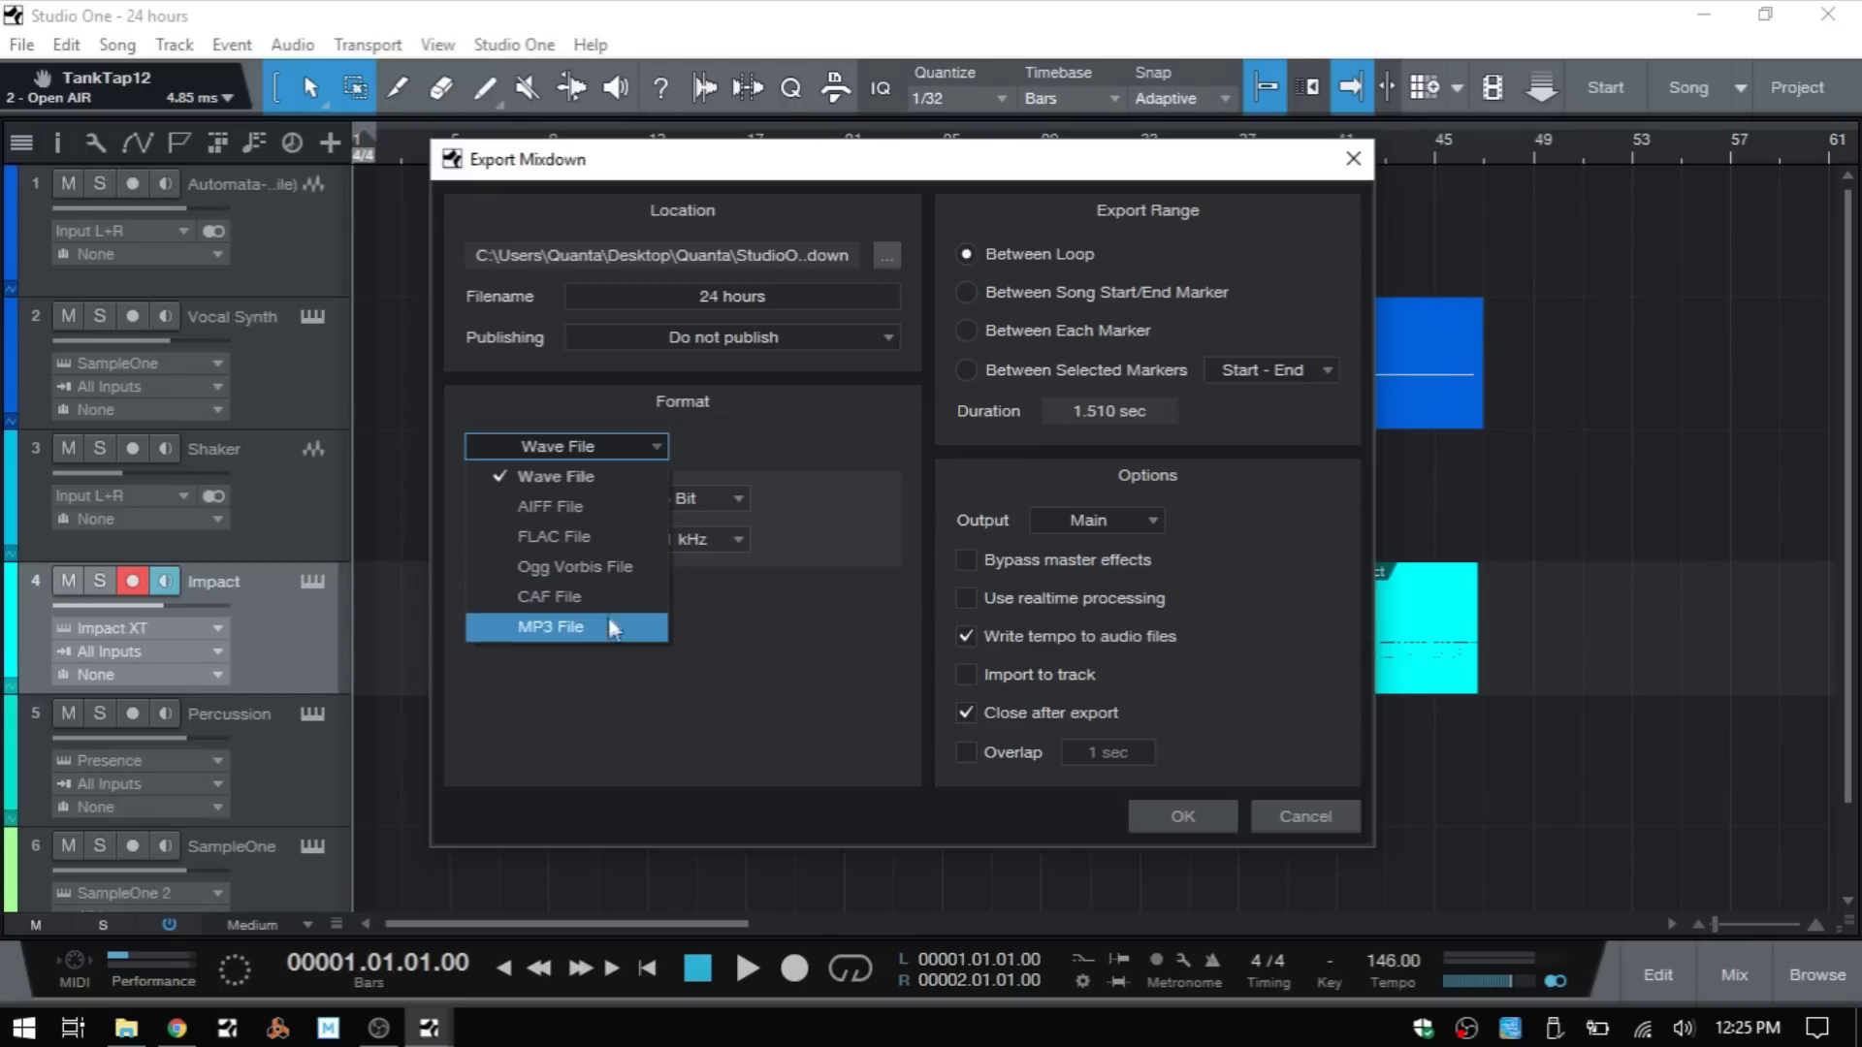
left_click(783, 656)
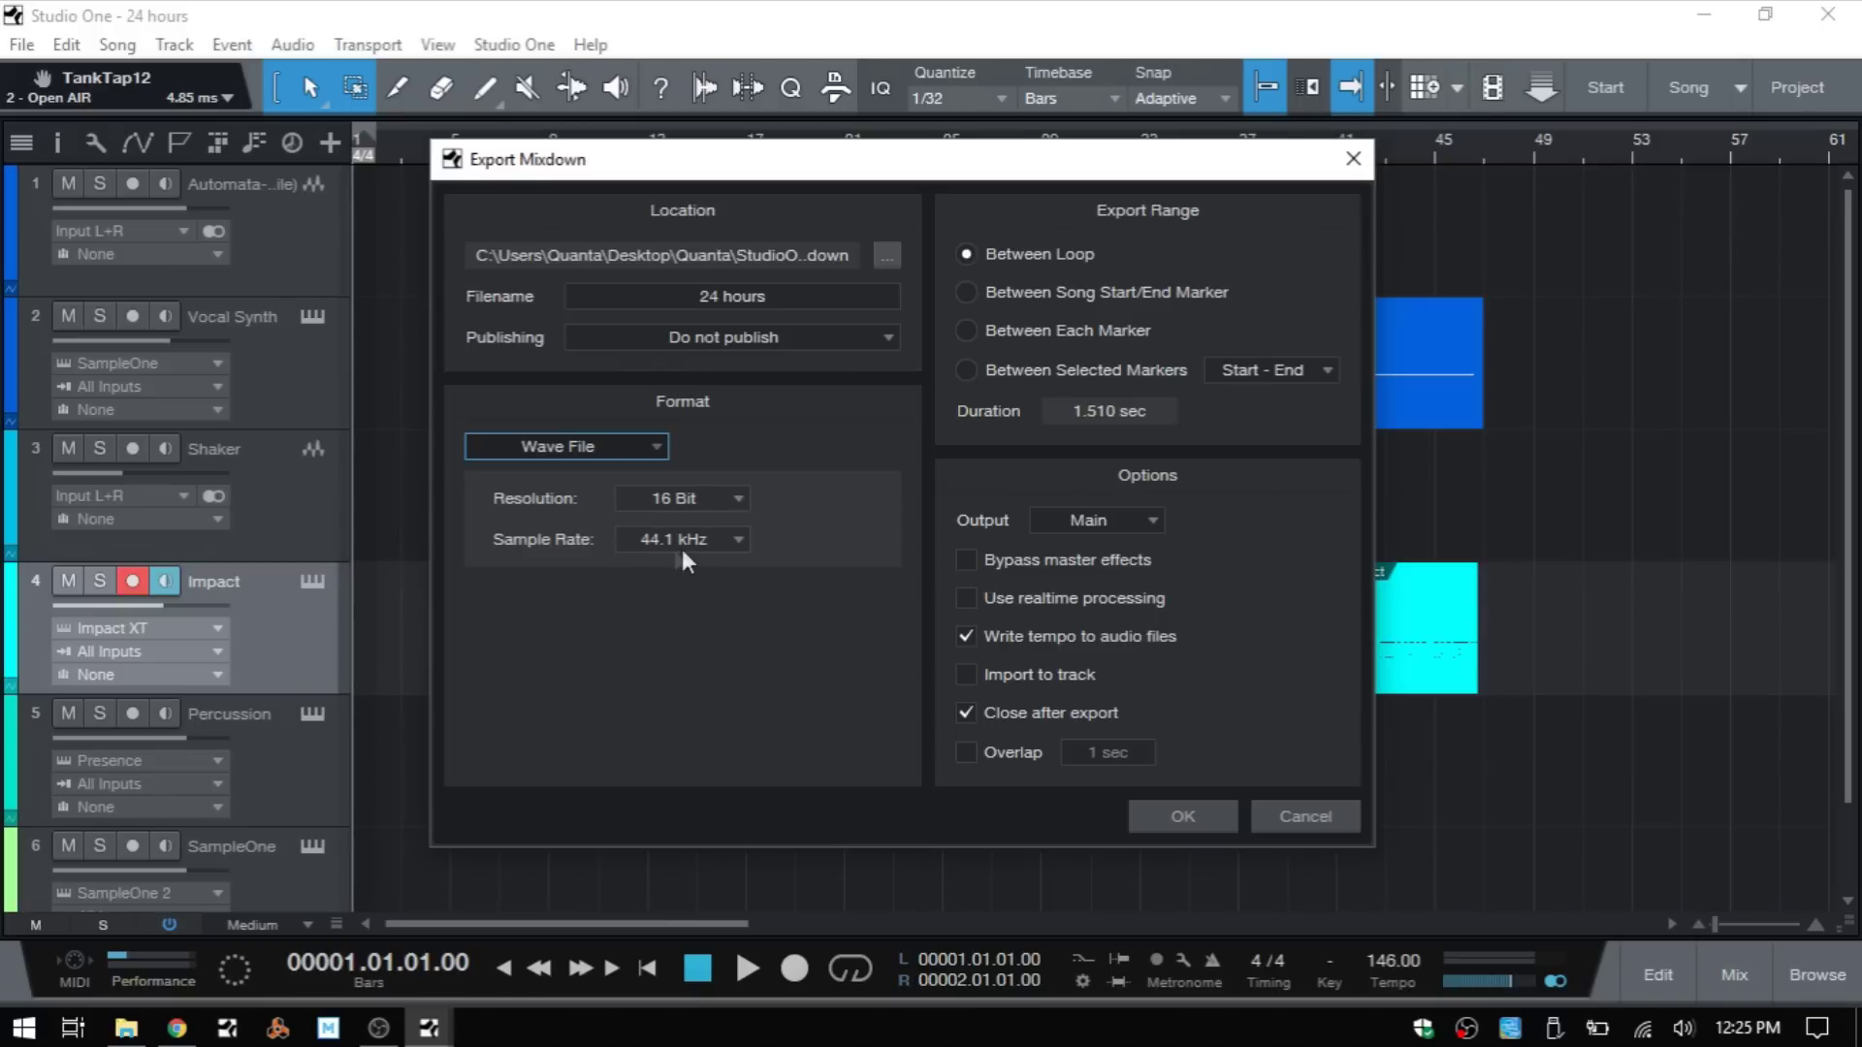
left_click(731, 503)
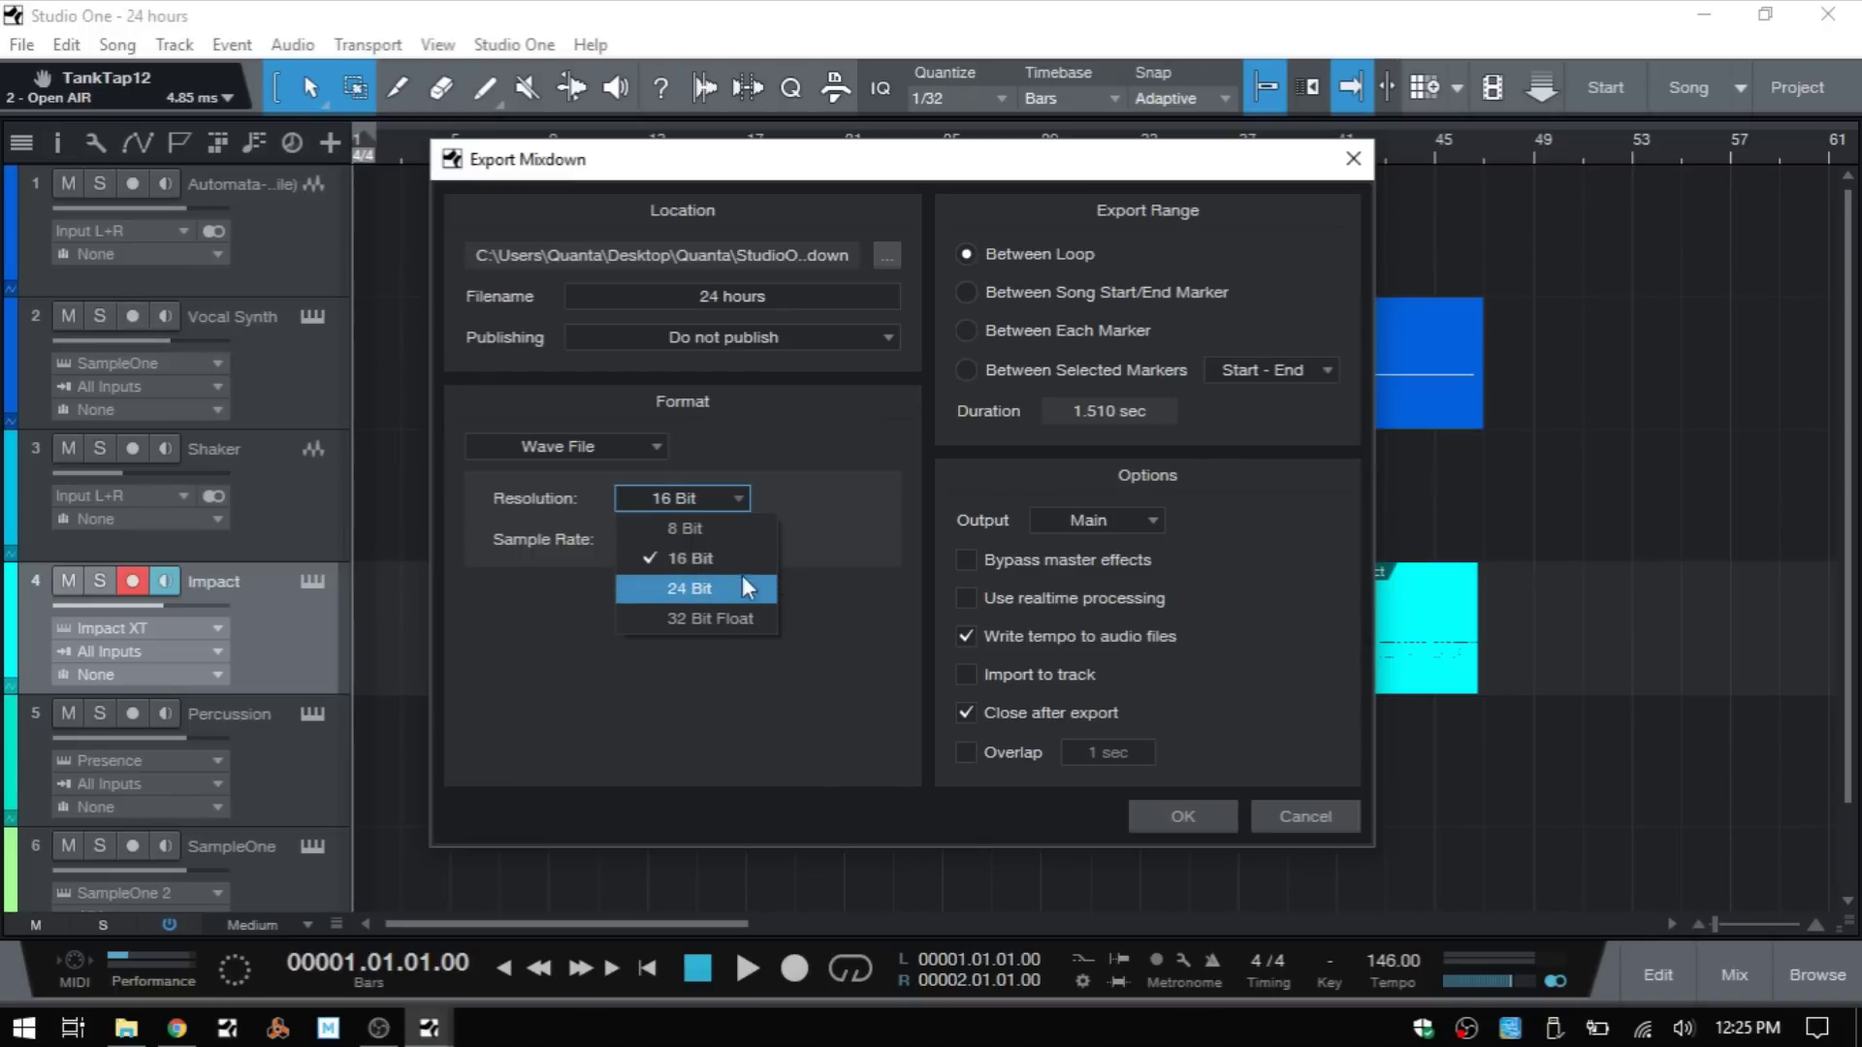
left_click(834, 466)
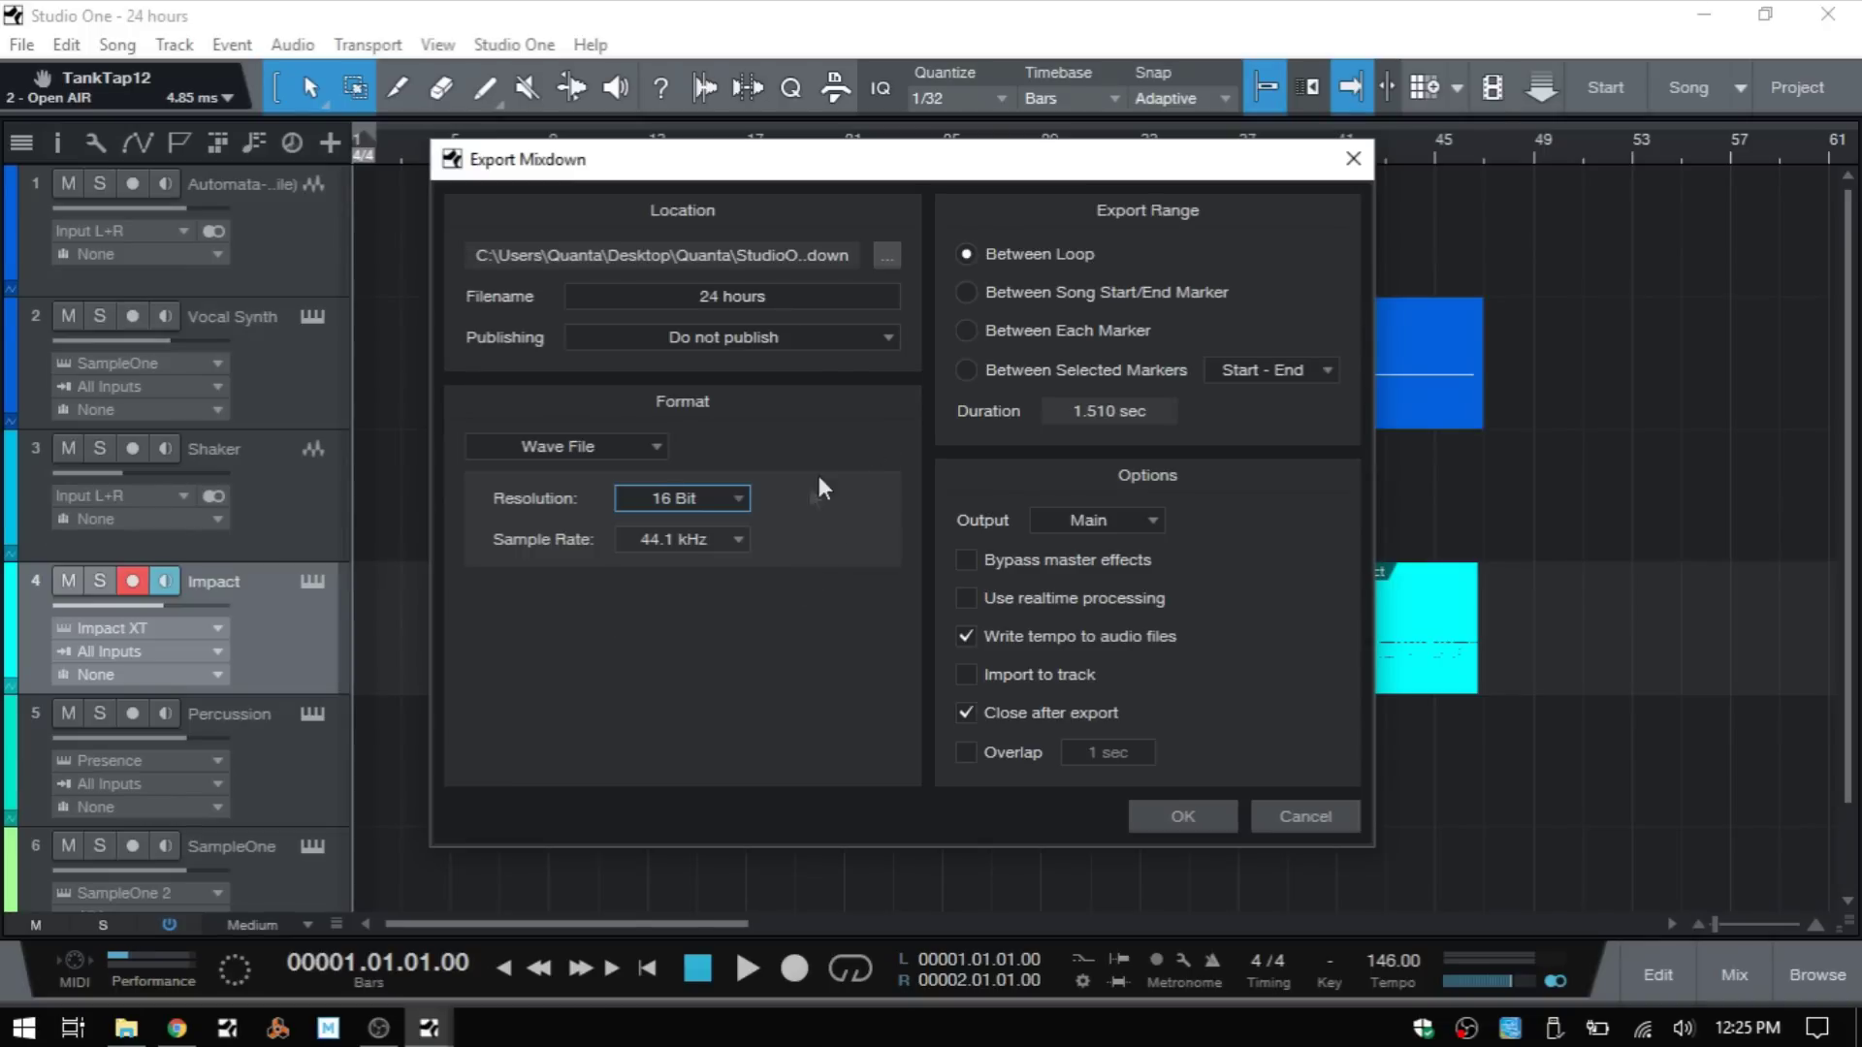
left_click(734, 541)
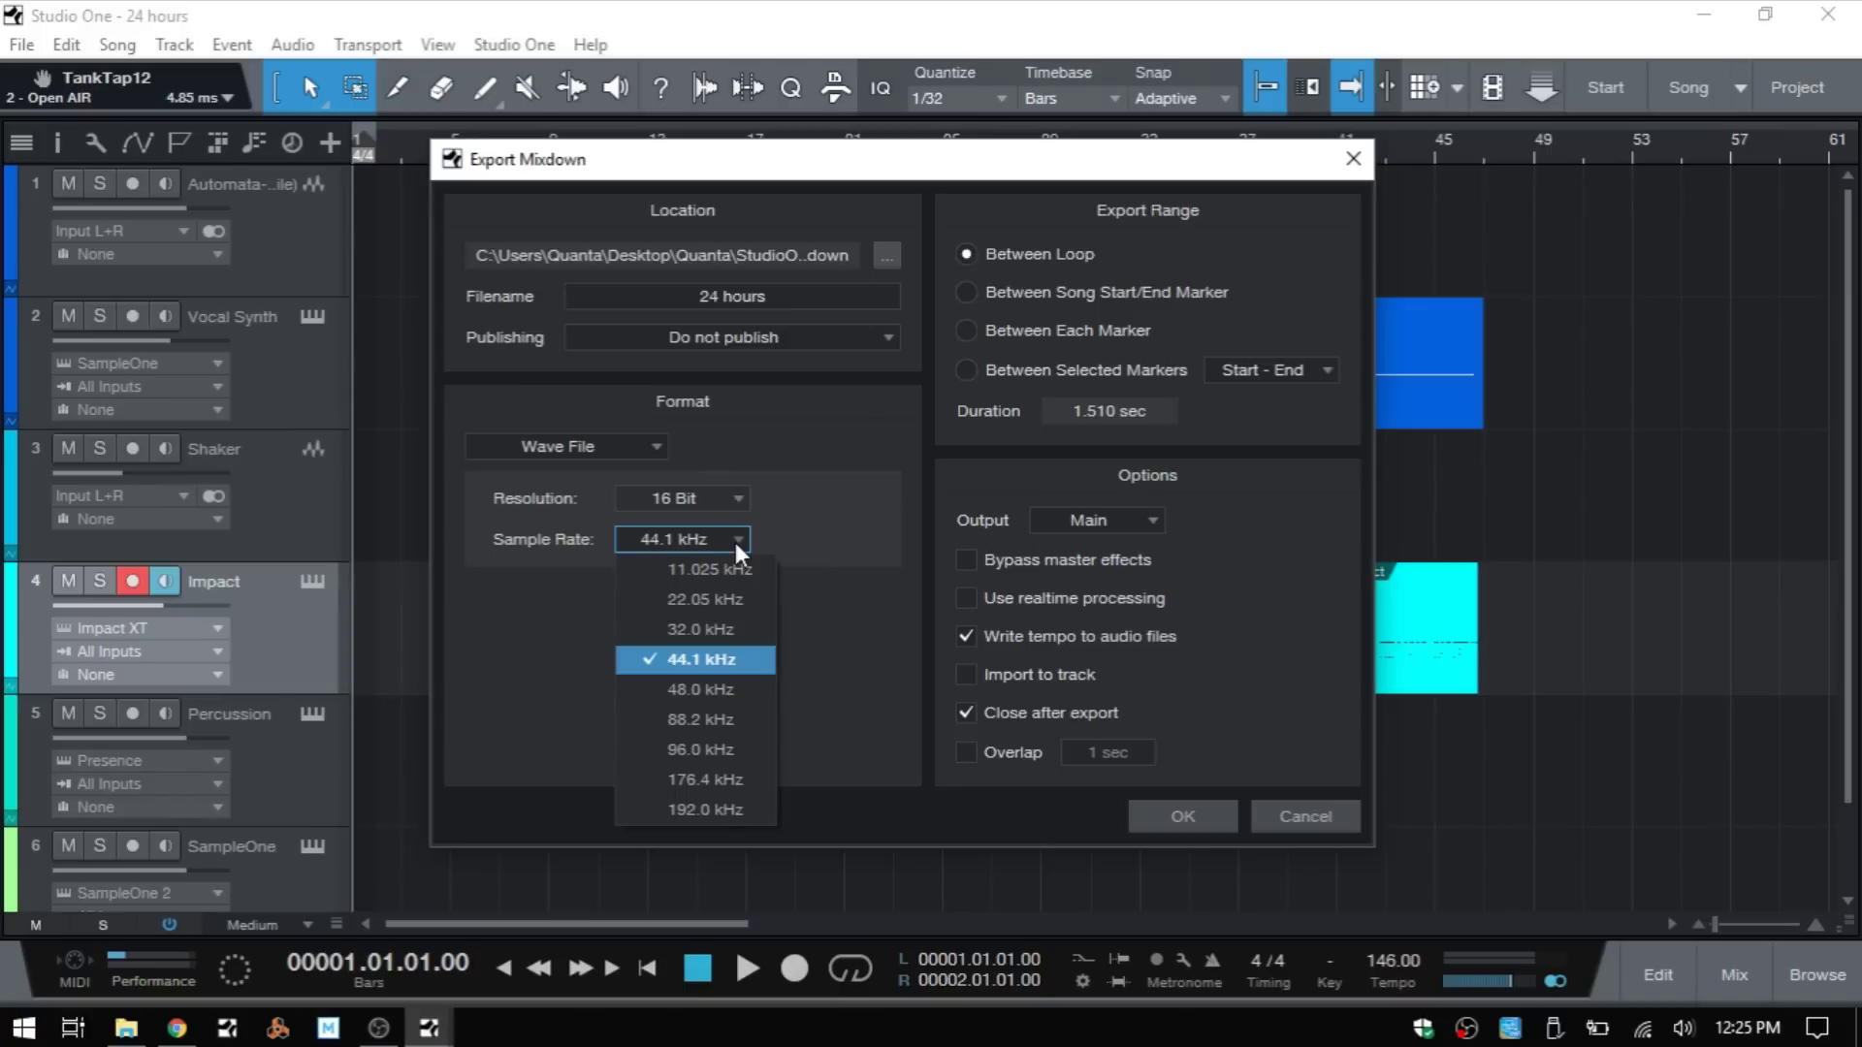
left_click(875, 642)
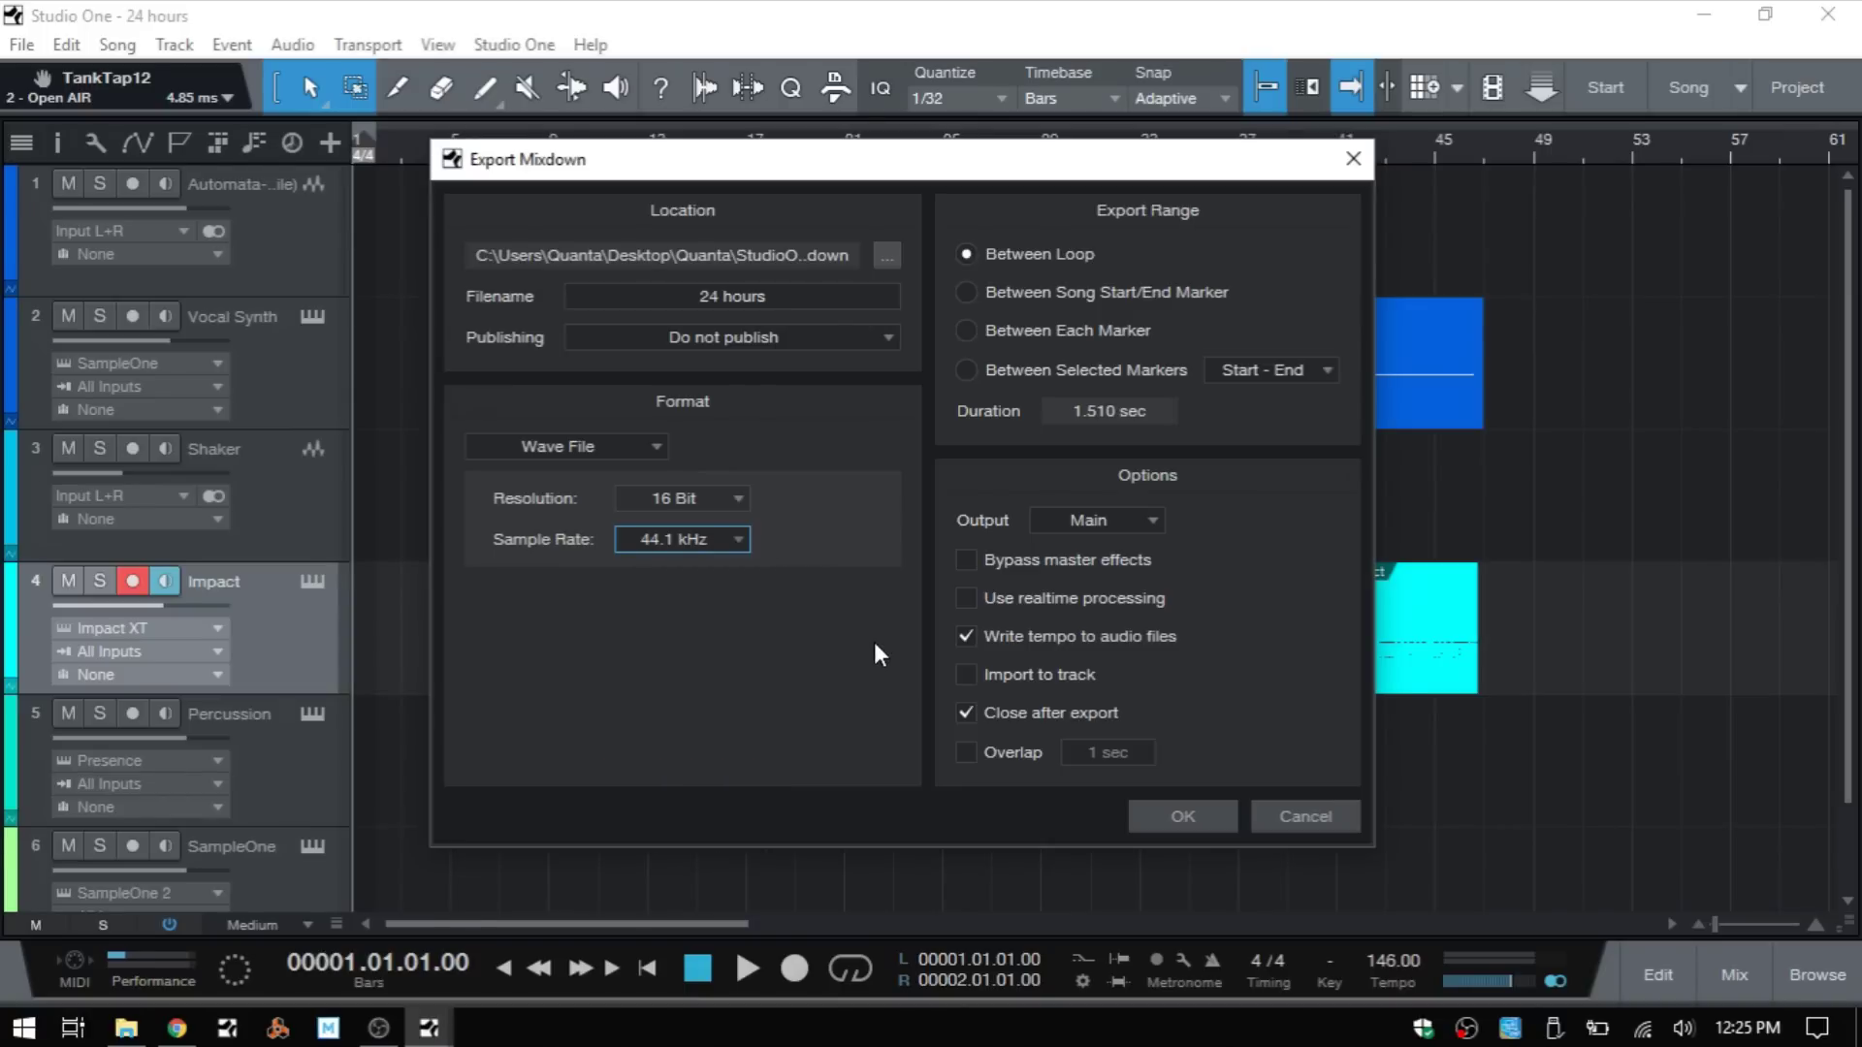
Step: Try the MP3 File export format, examine its bitrate choices, and restore the Wave File format
left_click(656, 446)
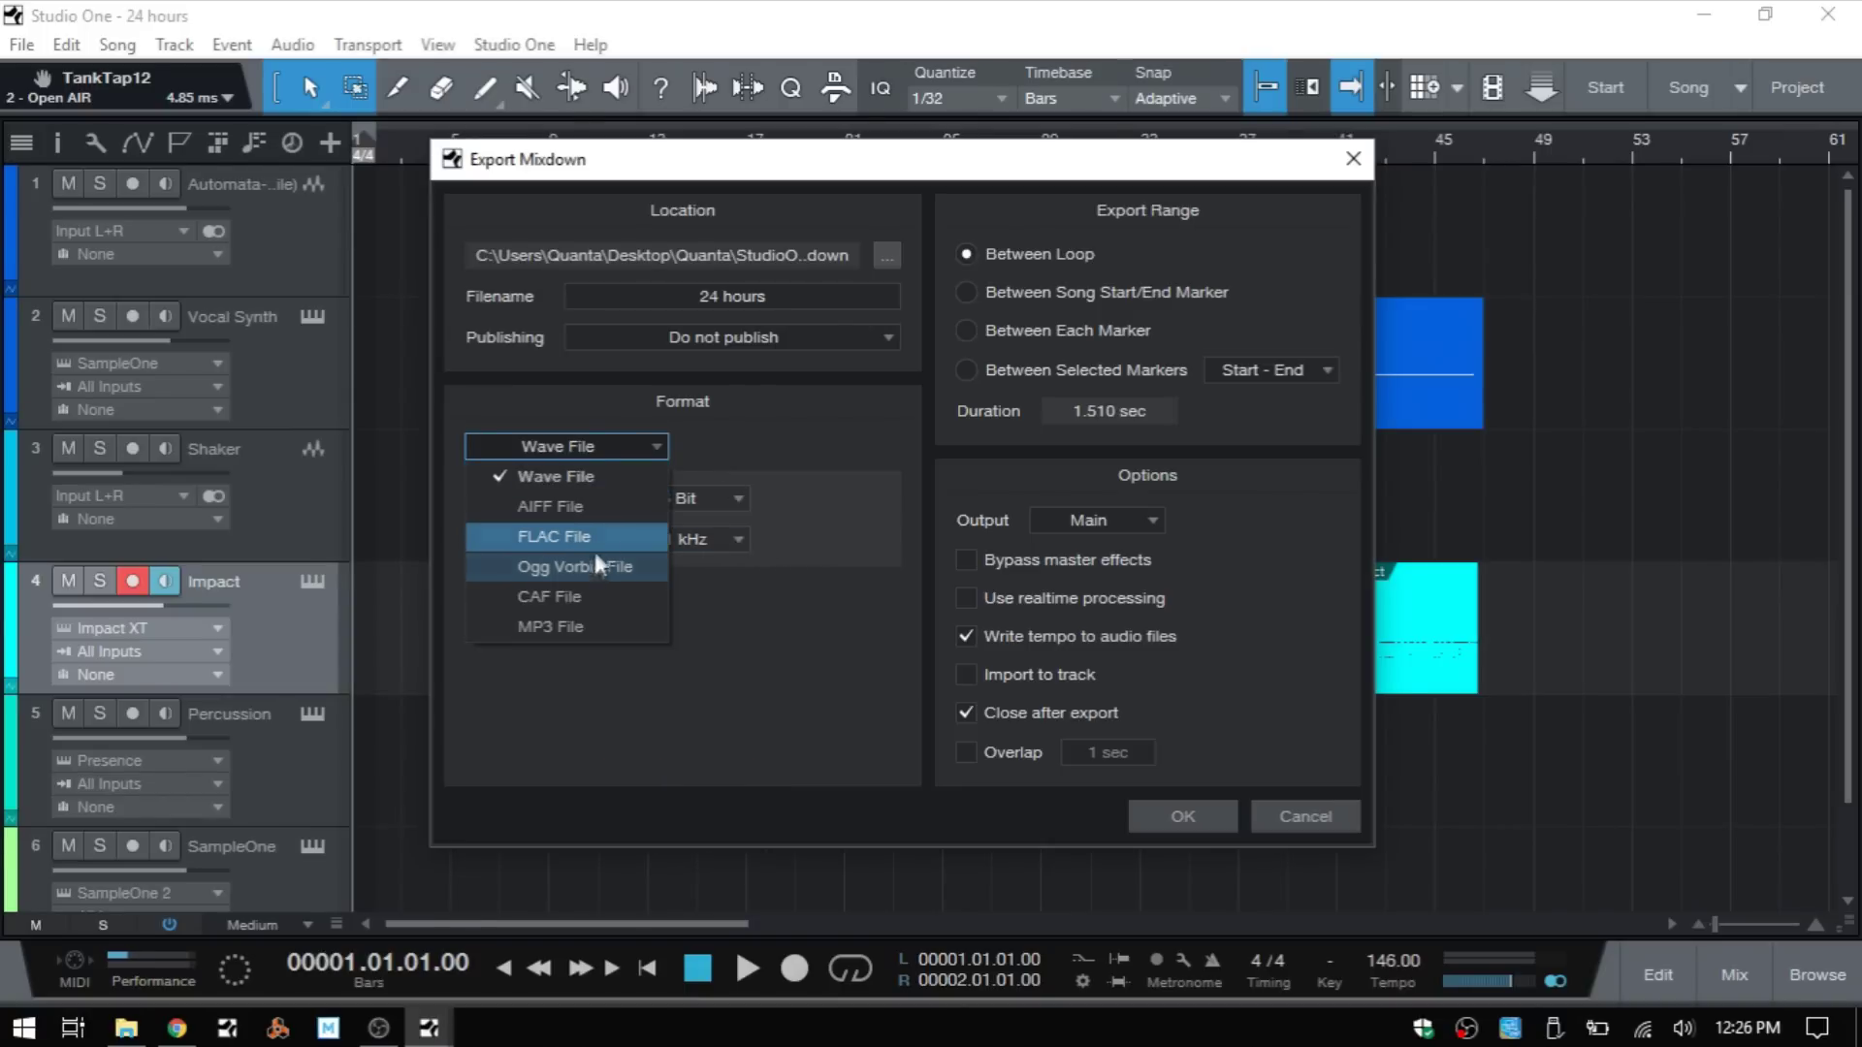
left_click(584, 628)
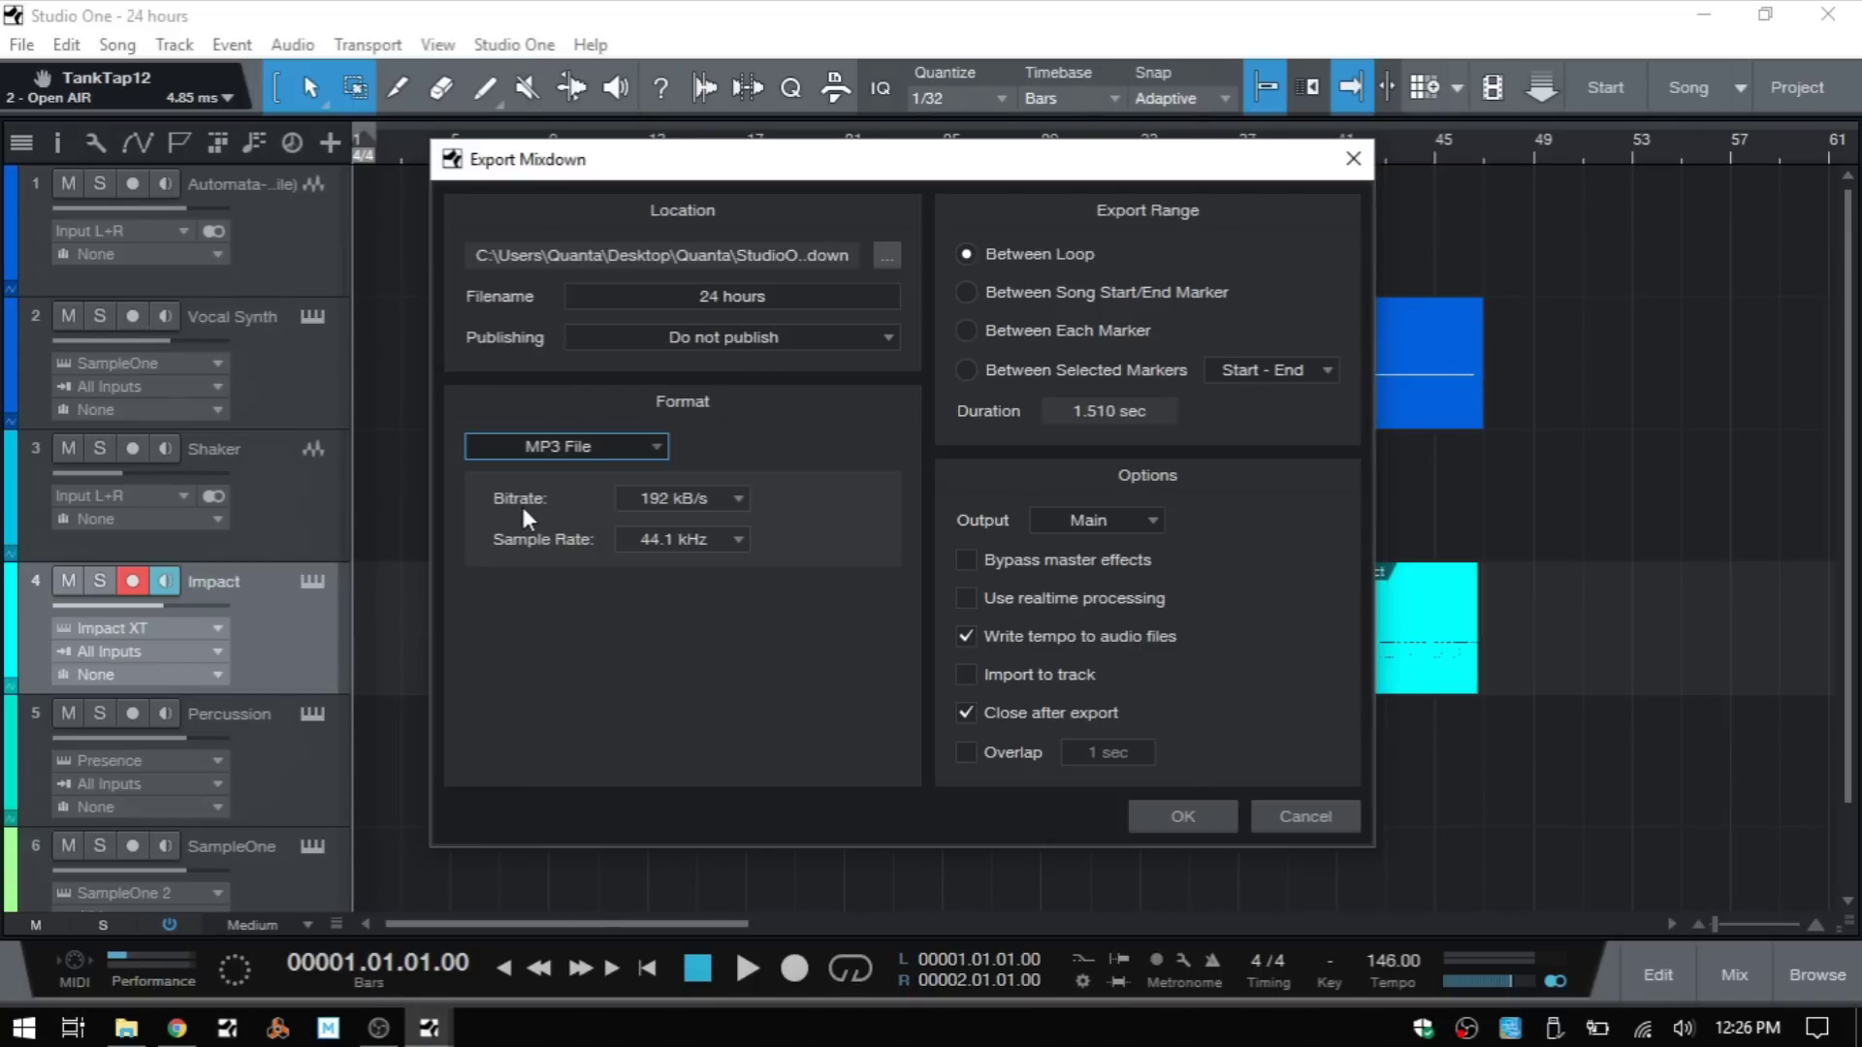
left_click(737, 504)
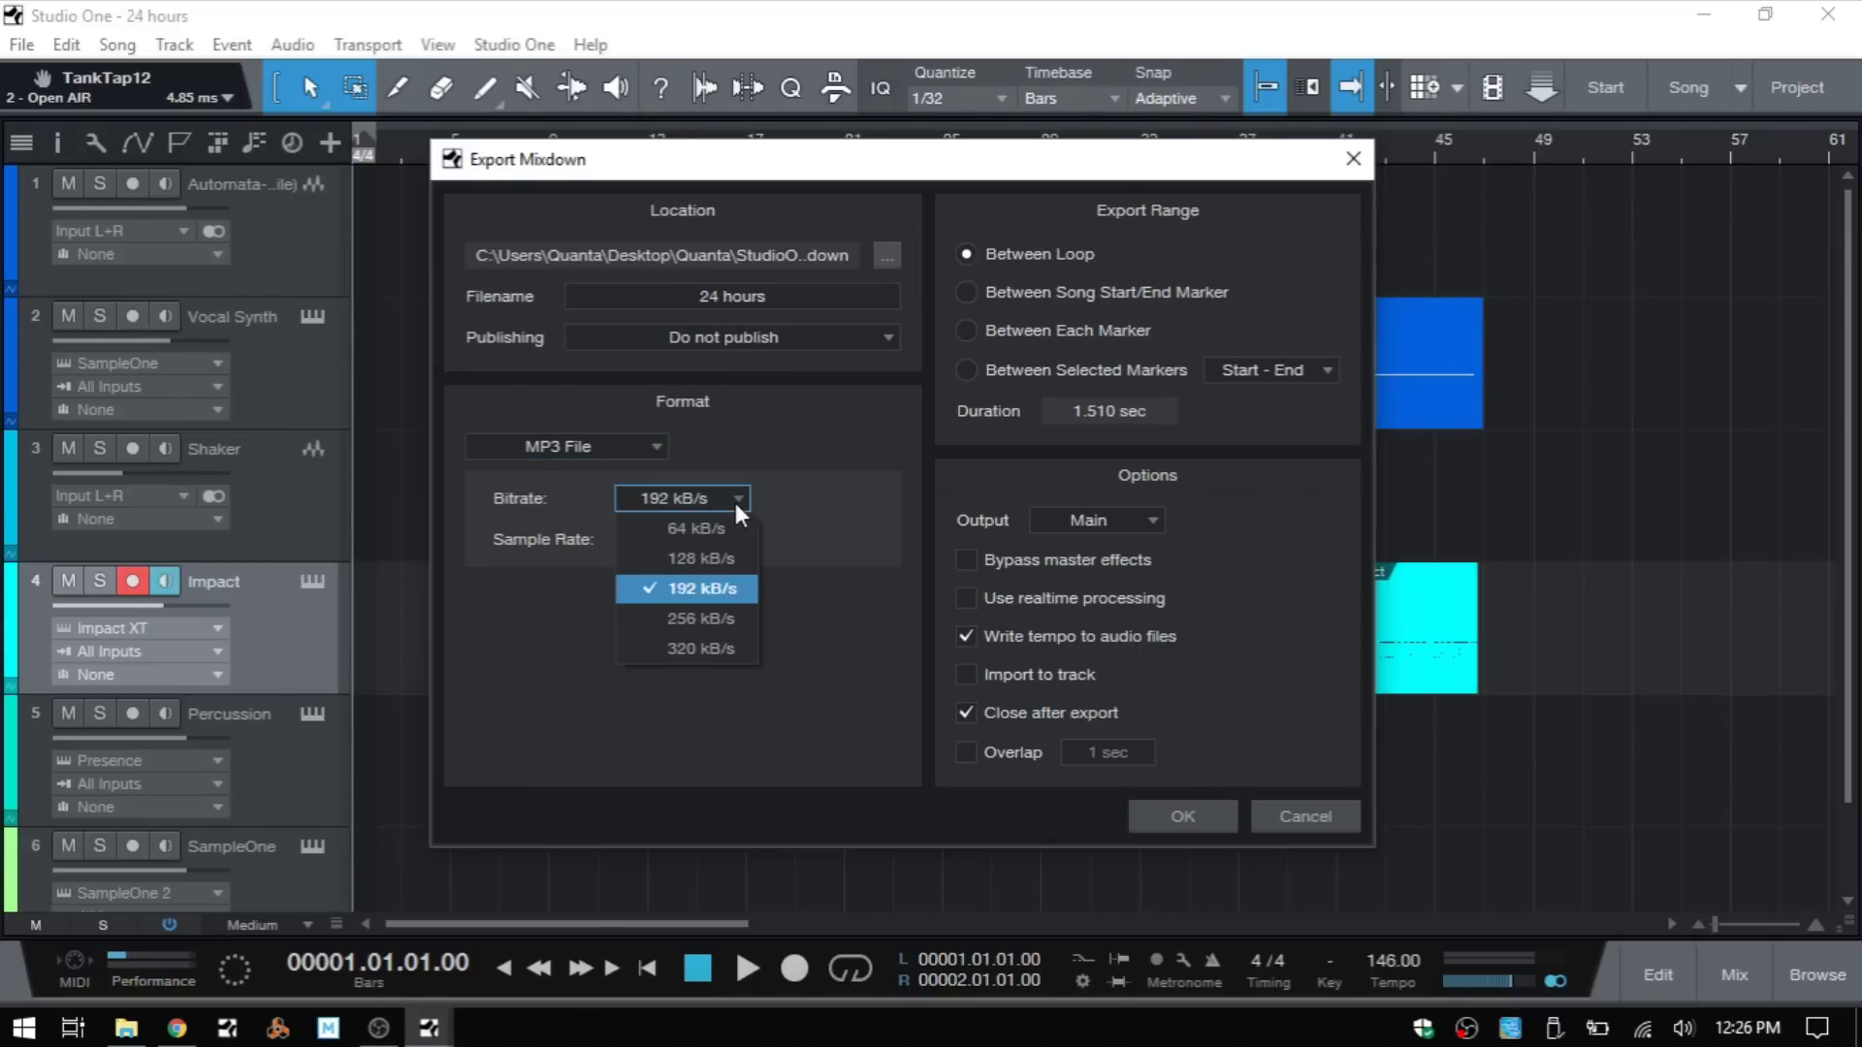
left_click(858, 496)
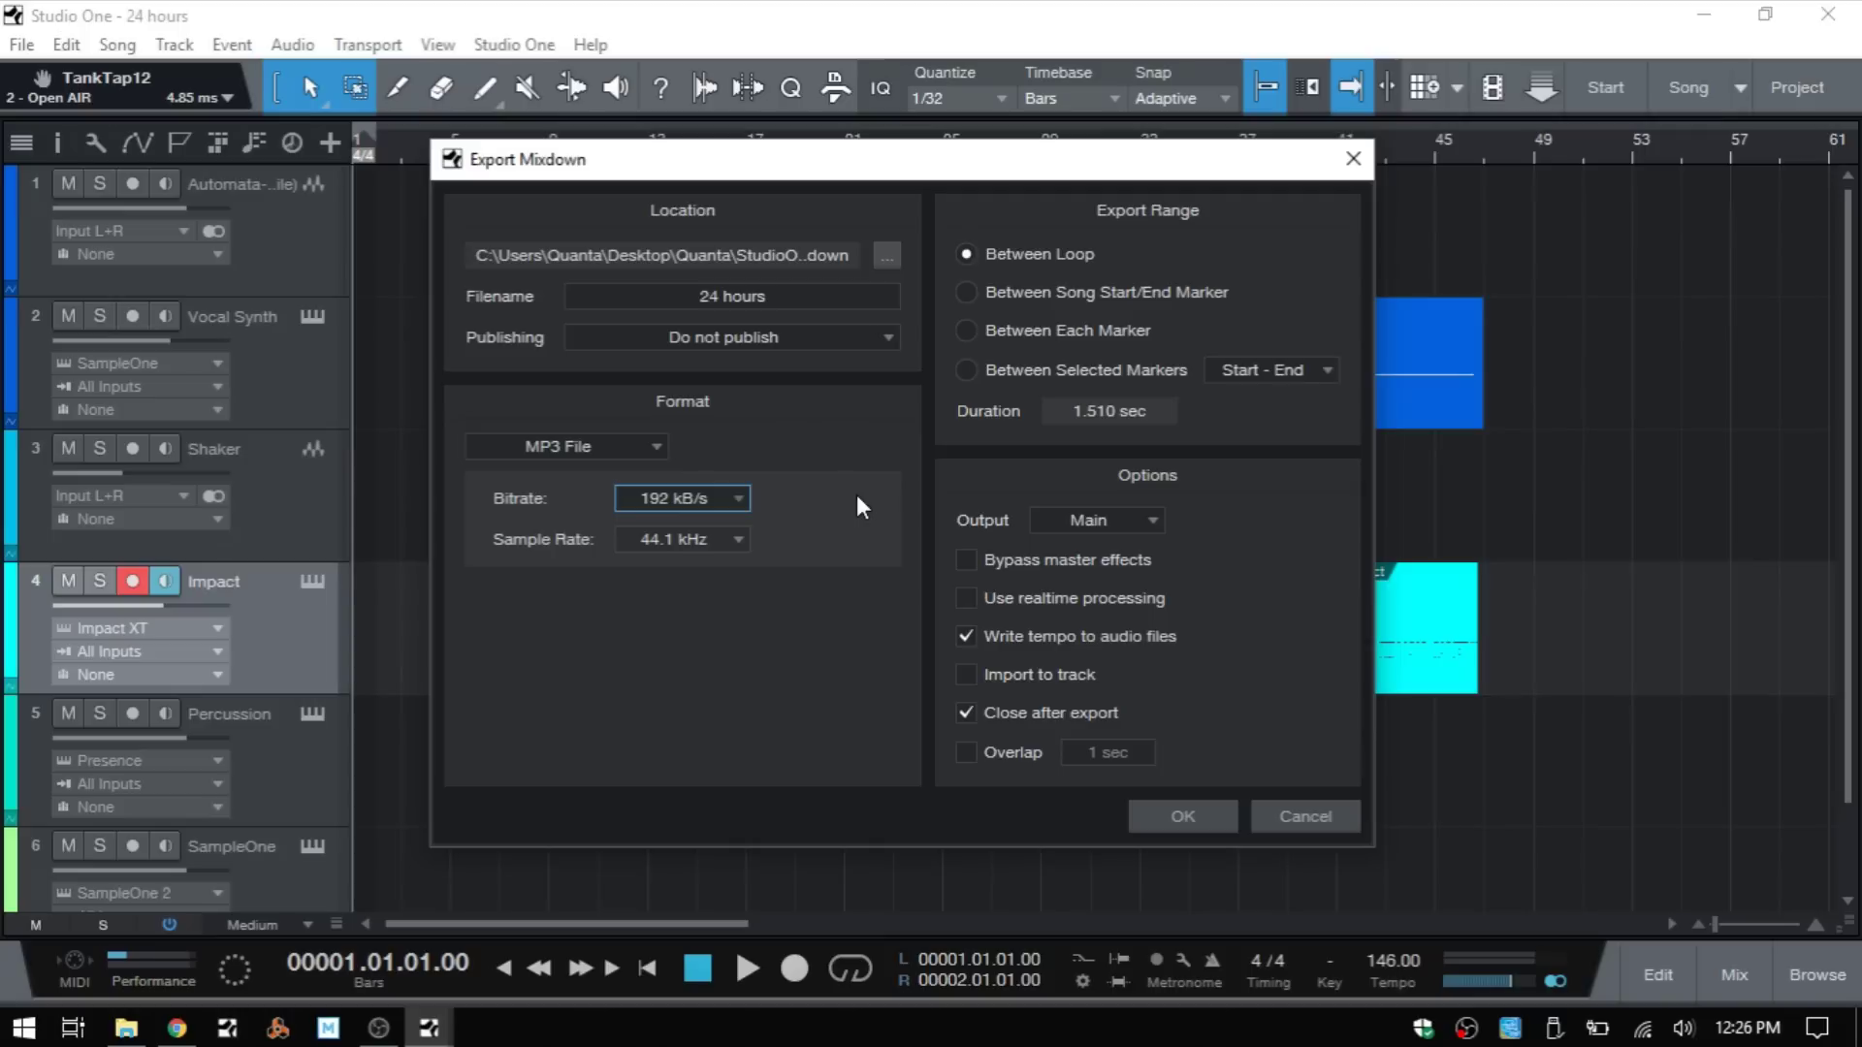
left_click(650, 446)
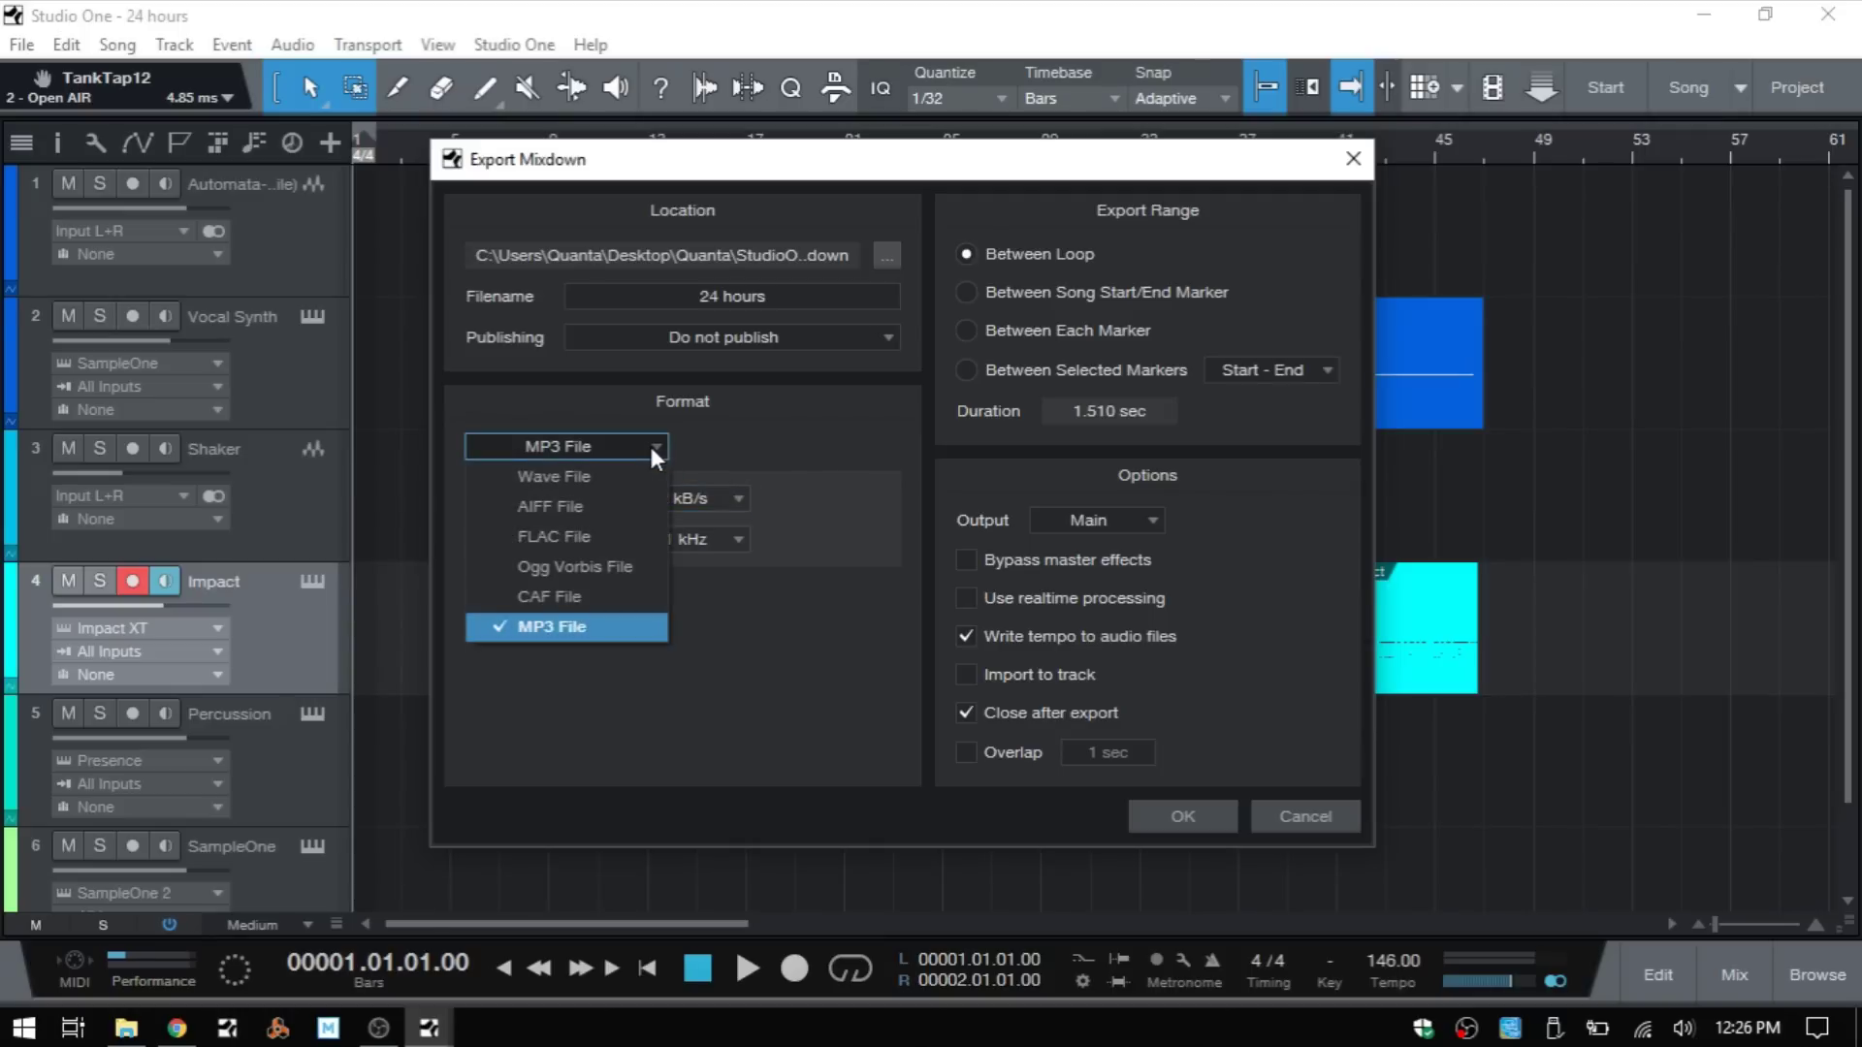
left_click(571, 479)
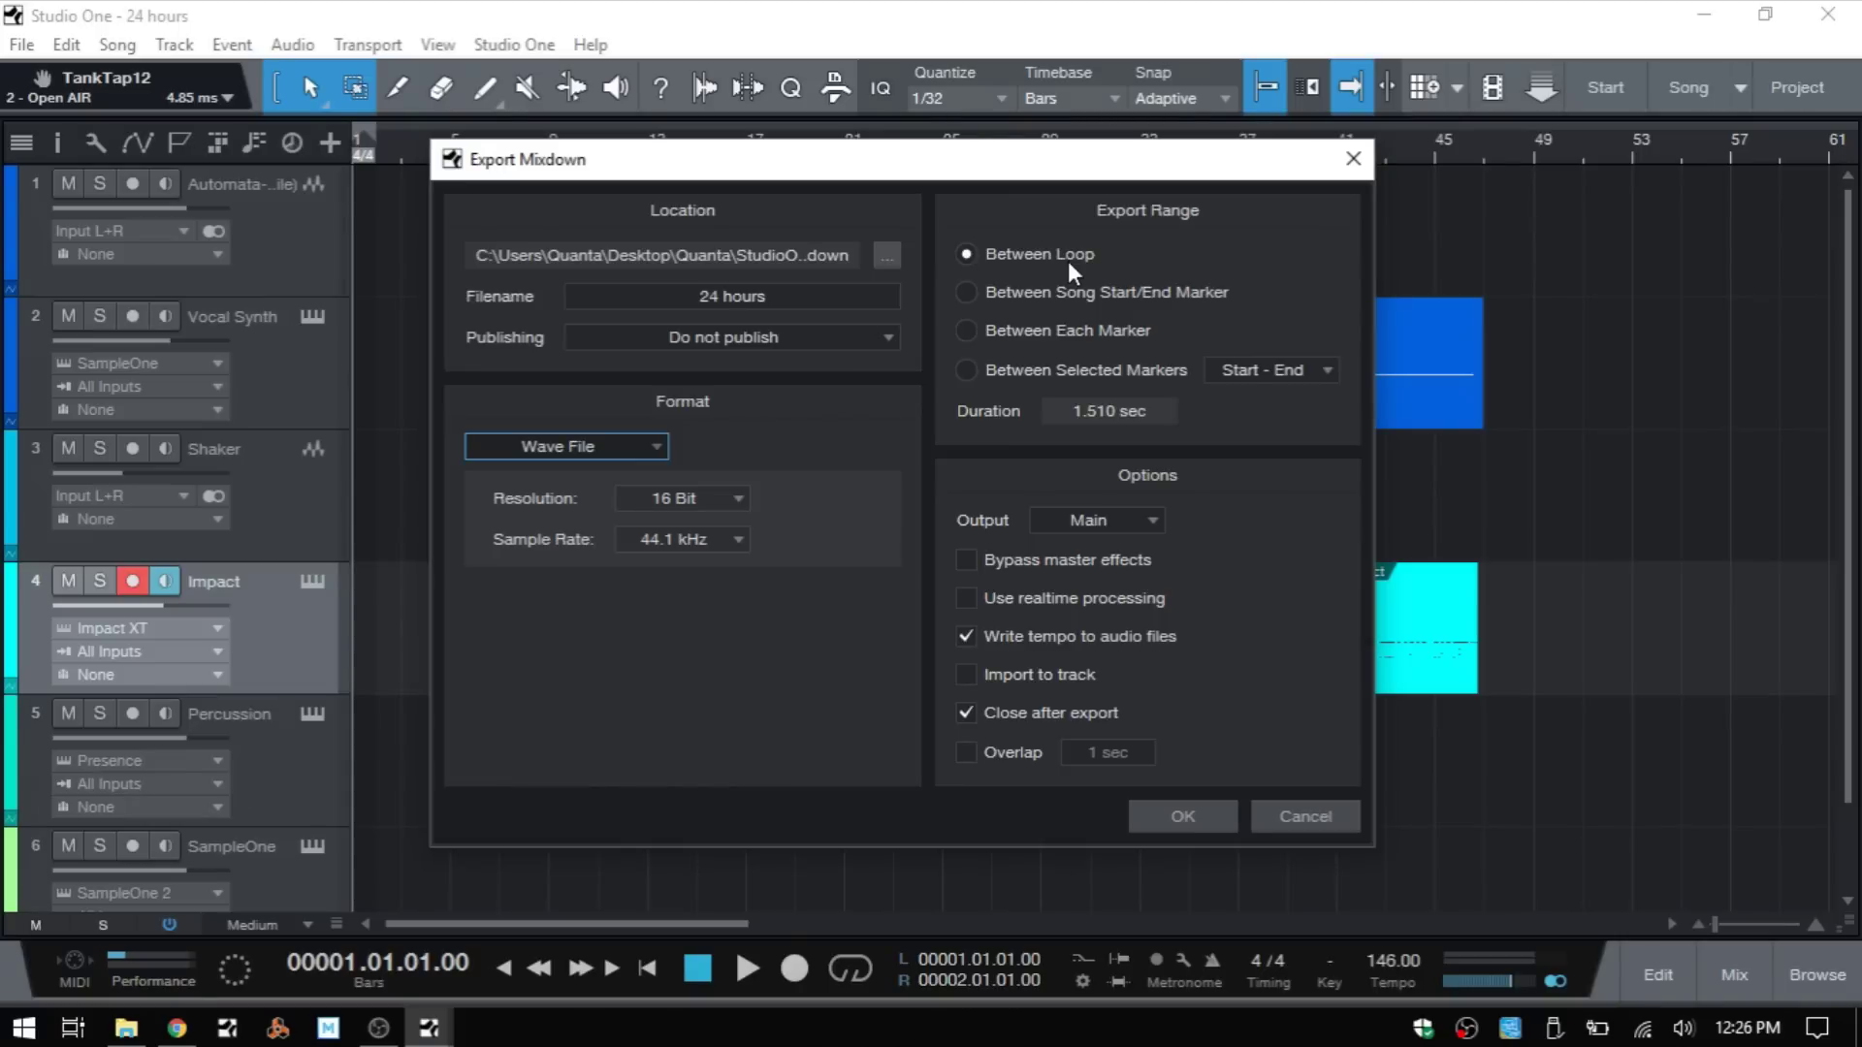
Step: Cancel the mixdown export and set the loop range over the arrangement from bar 5 to bar 49
left_click(1317, 821)
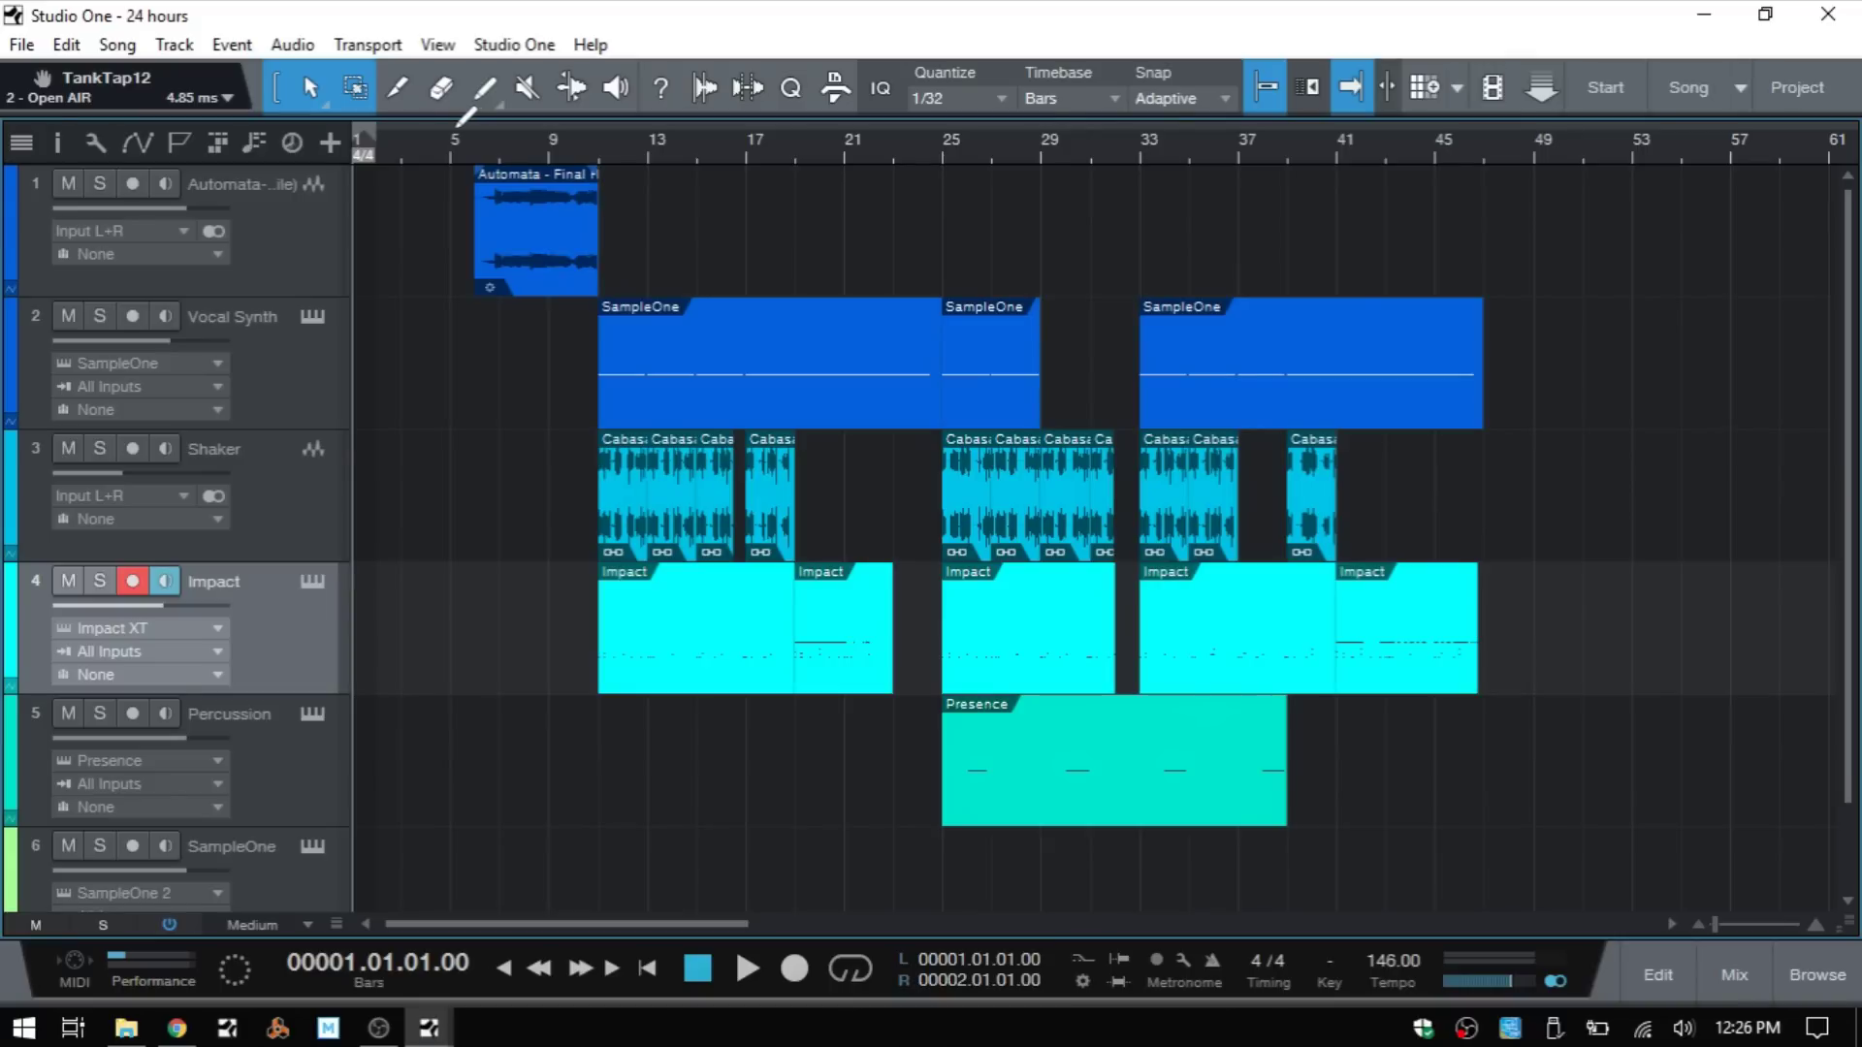
left_click_drag(458, 123, 1533, 117)
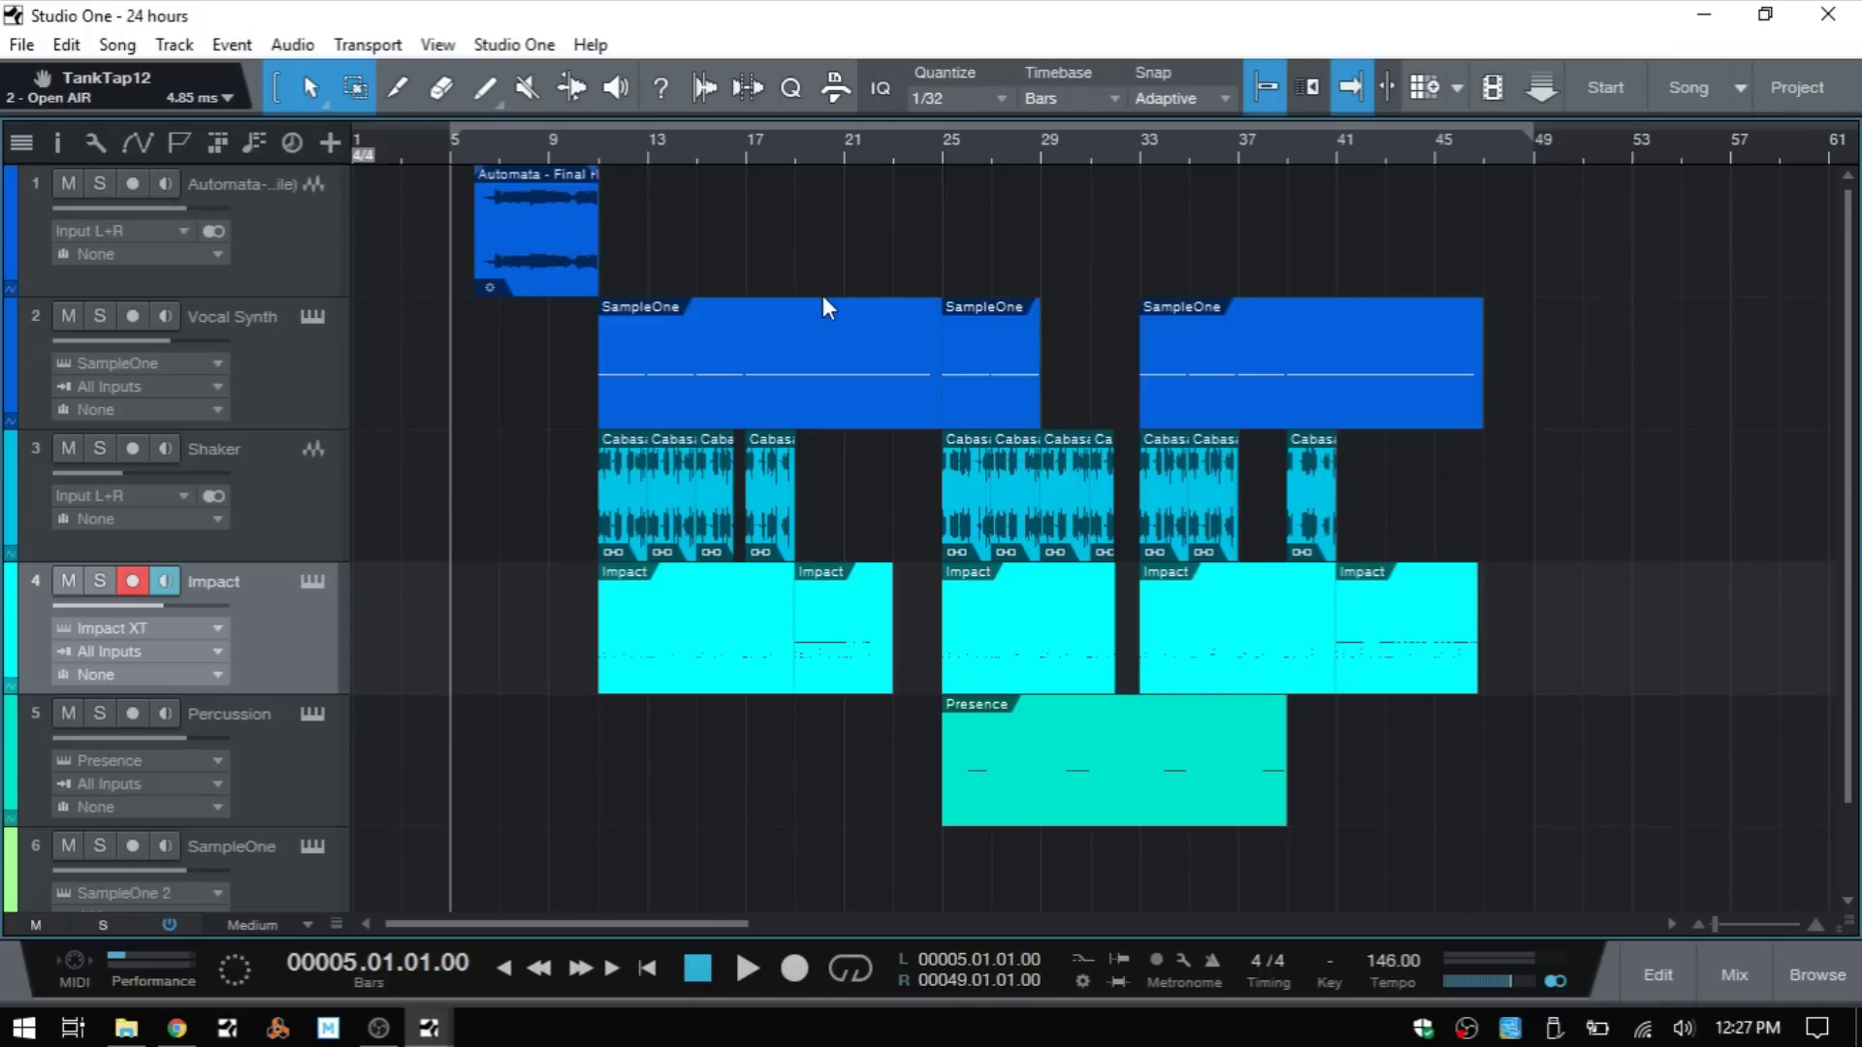
Step: Show the marker track and add markers at bar 17 and bar 33
left_click(178, 143)
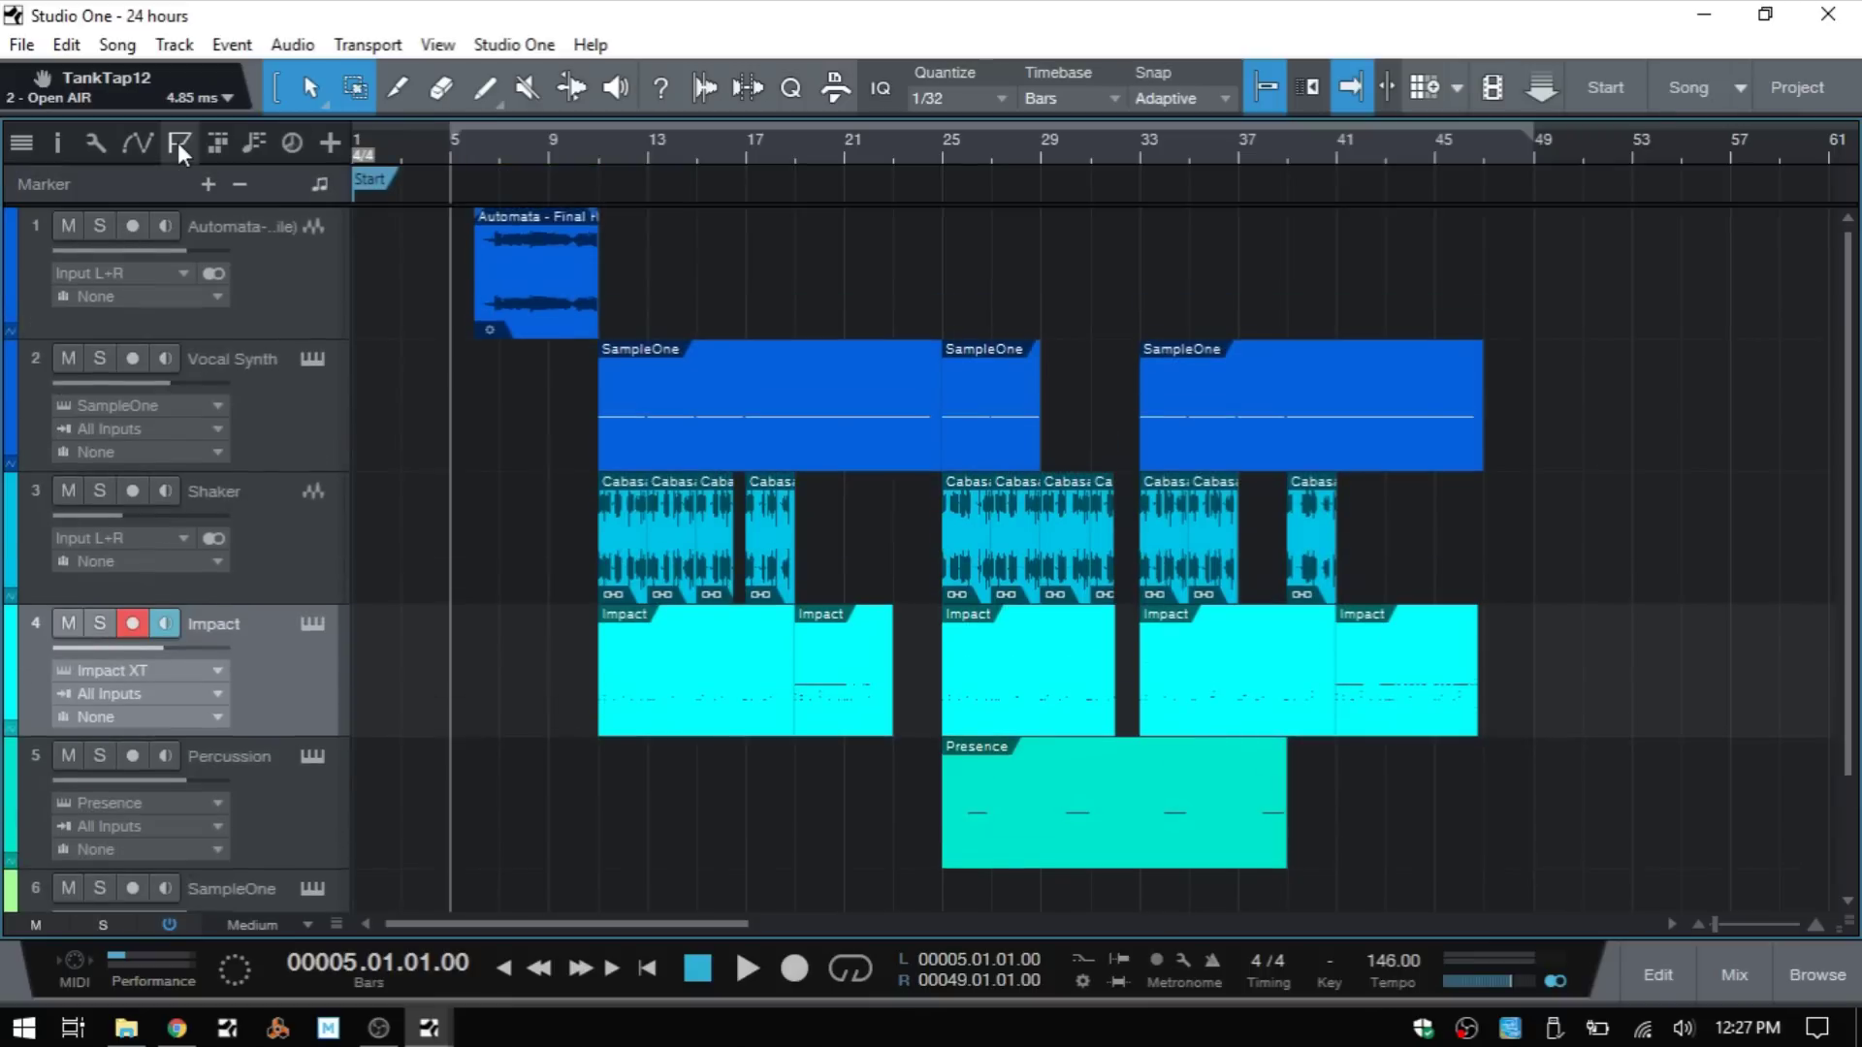
left_click(748, 148)
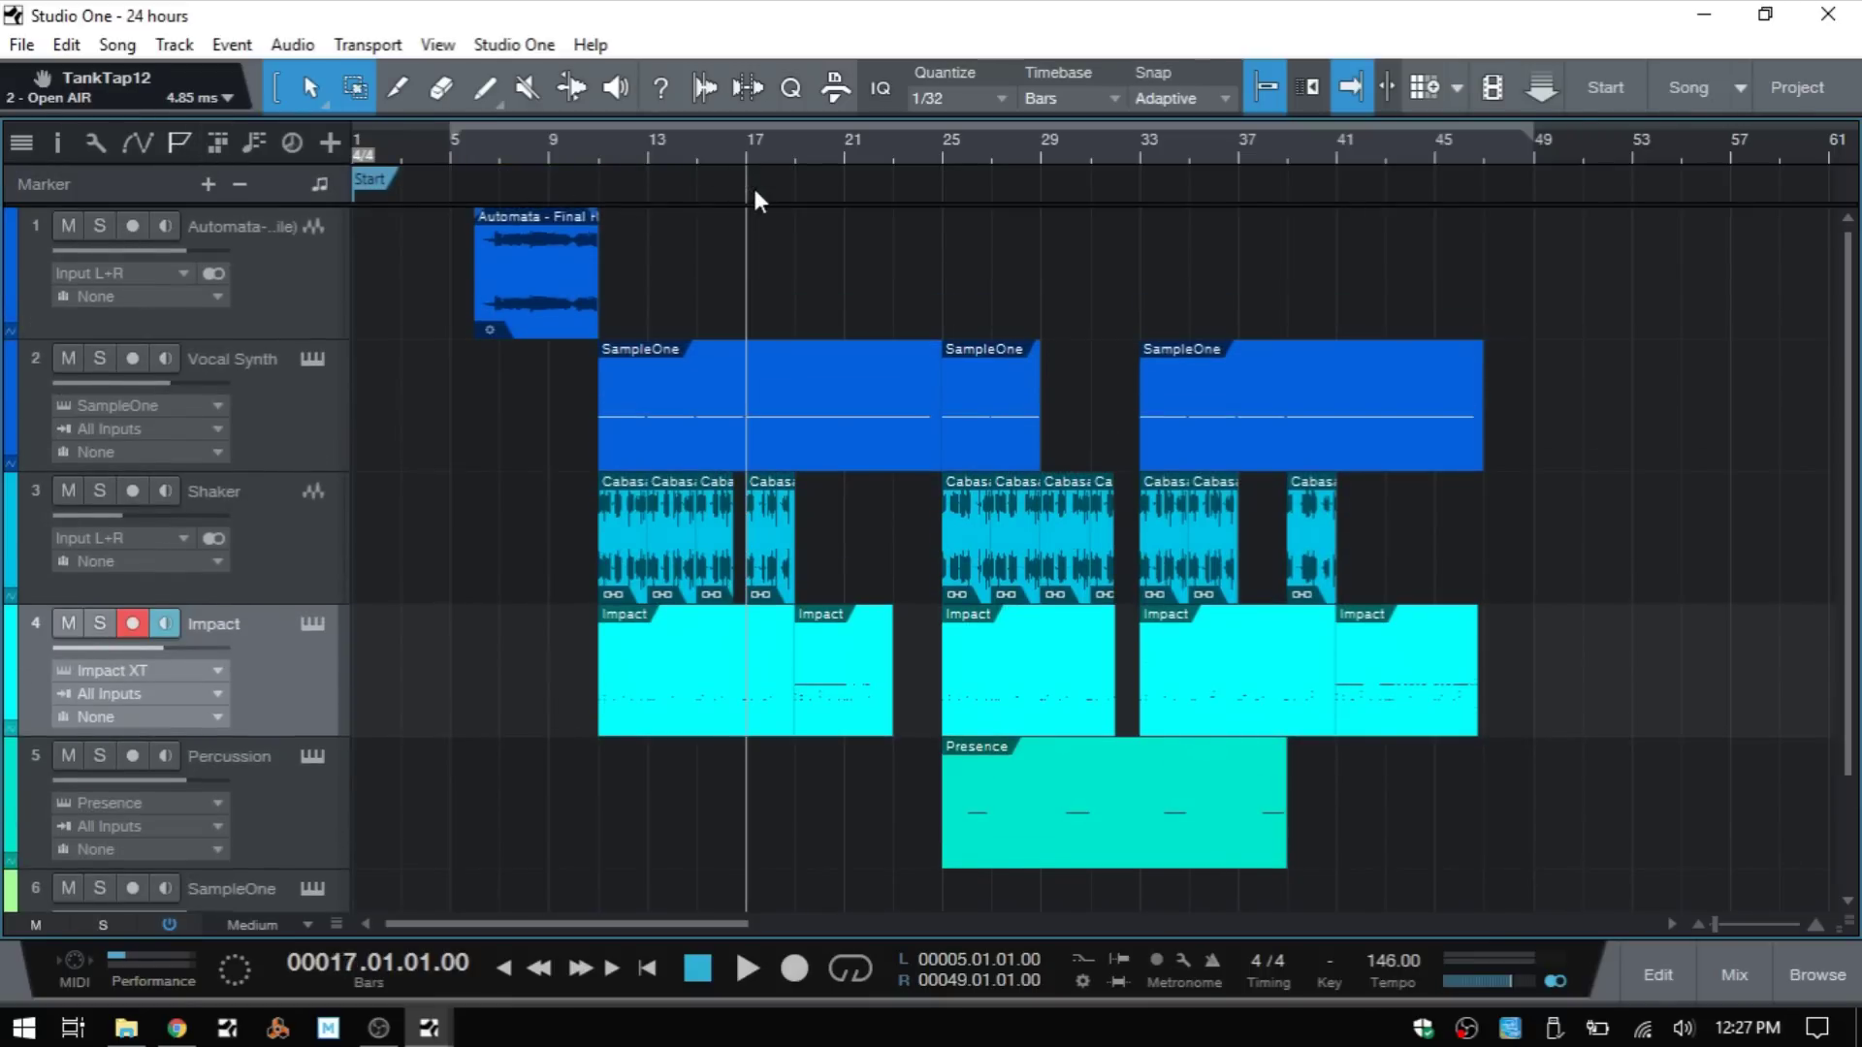
left_click(209, 184)
left_click(1142, 147)
left_click(209, 184)
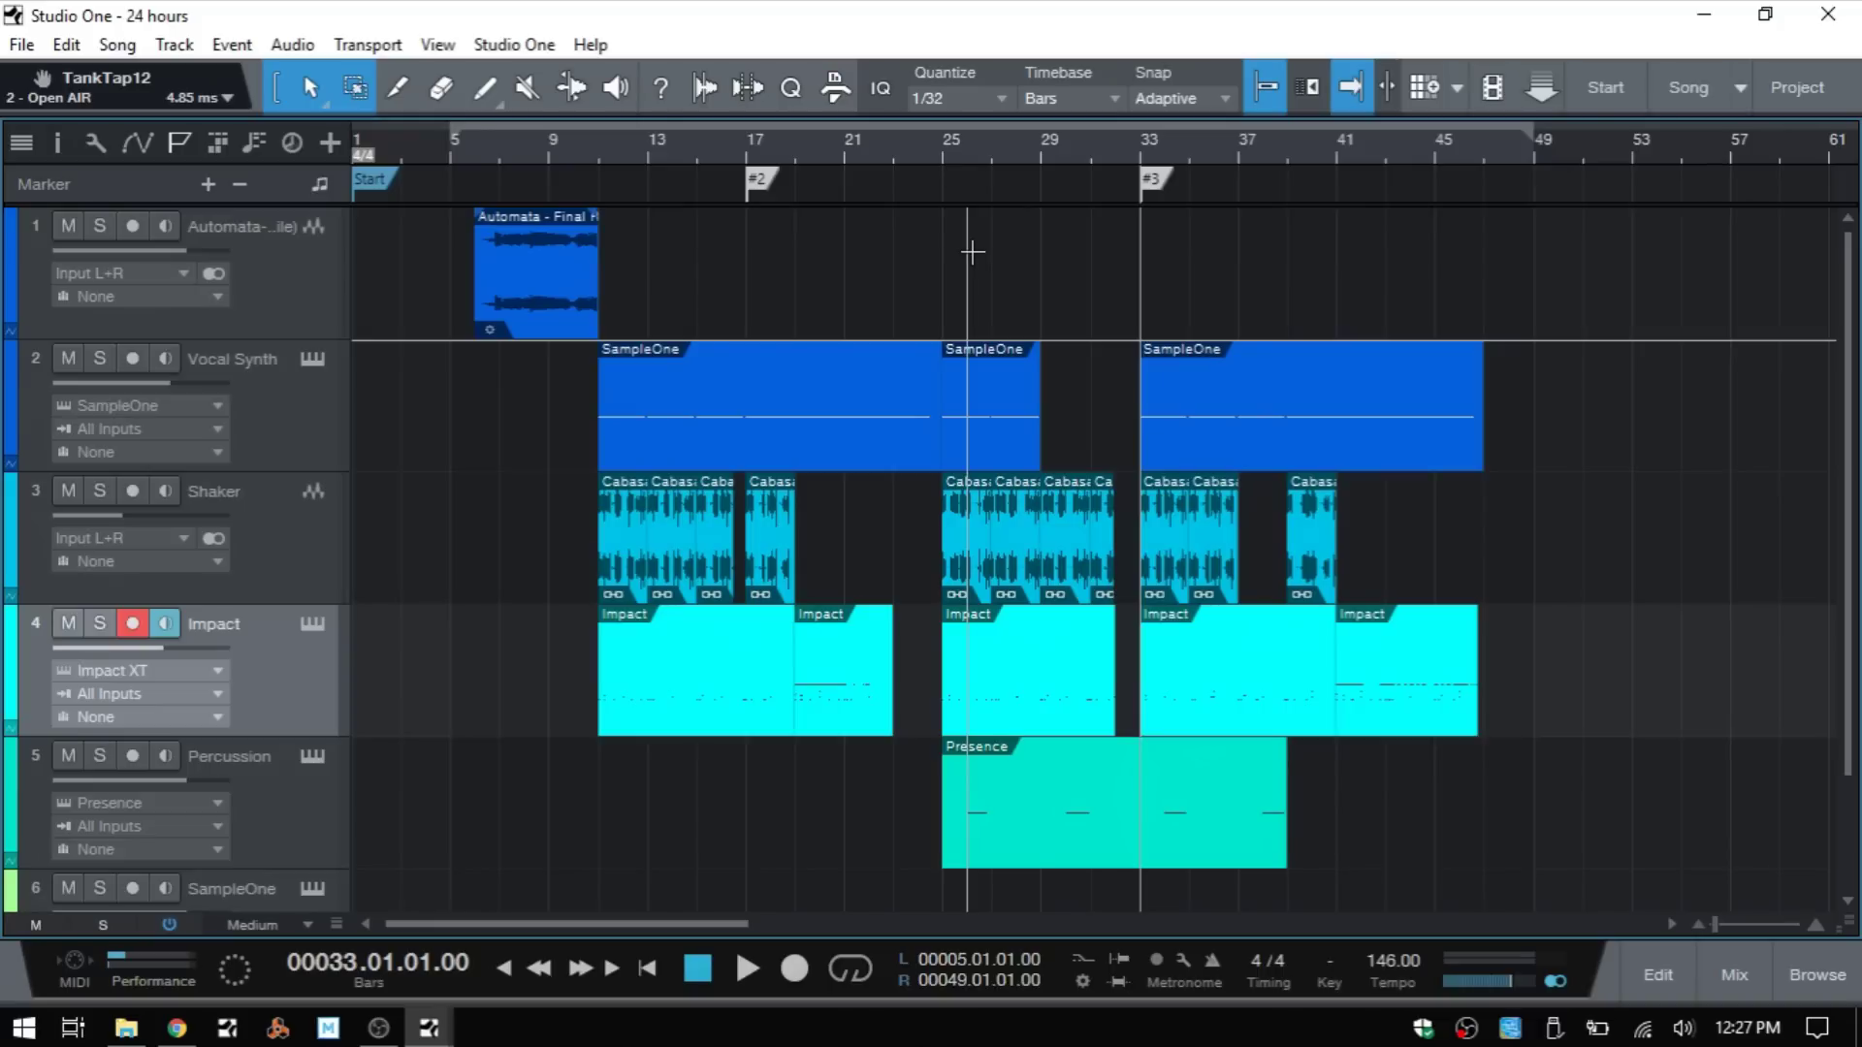
Step: Review the export range choices in the mixdown export settings, then cancel the export
left_click(119, 45)
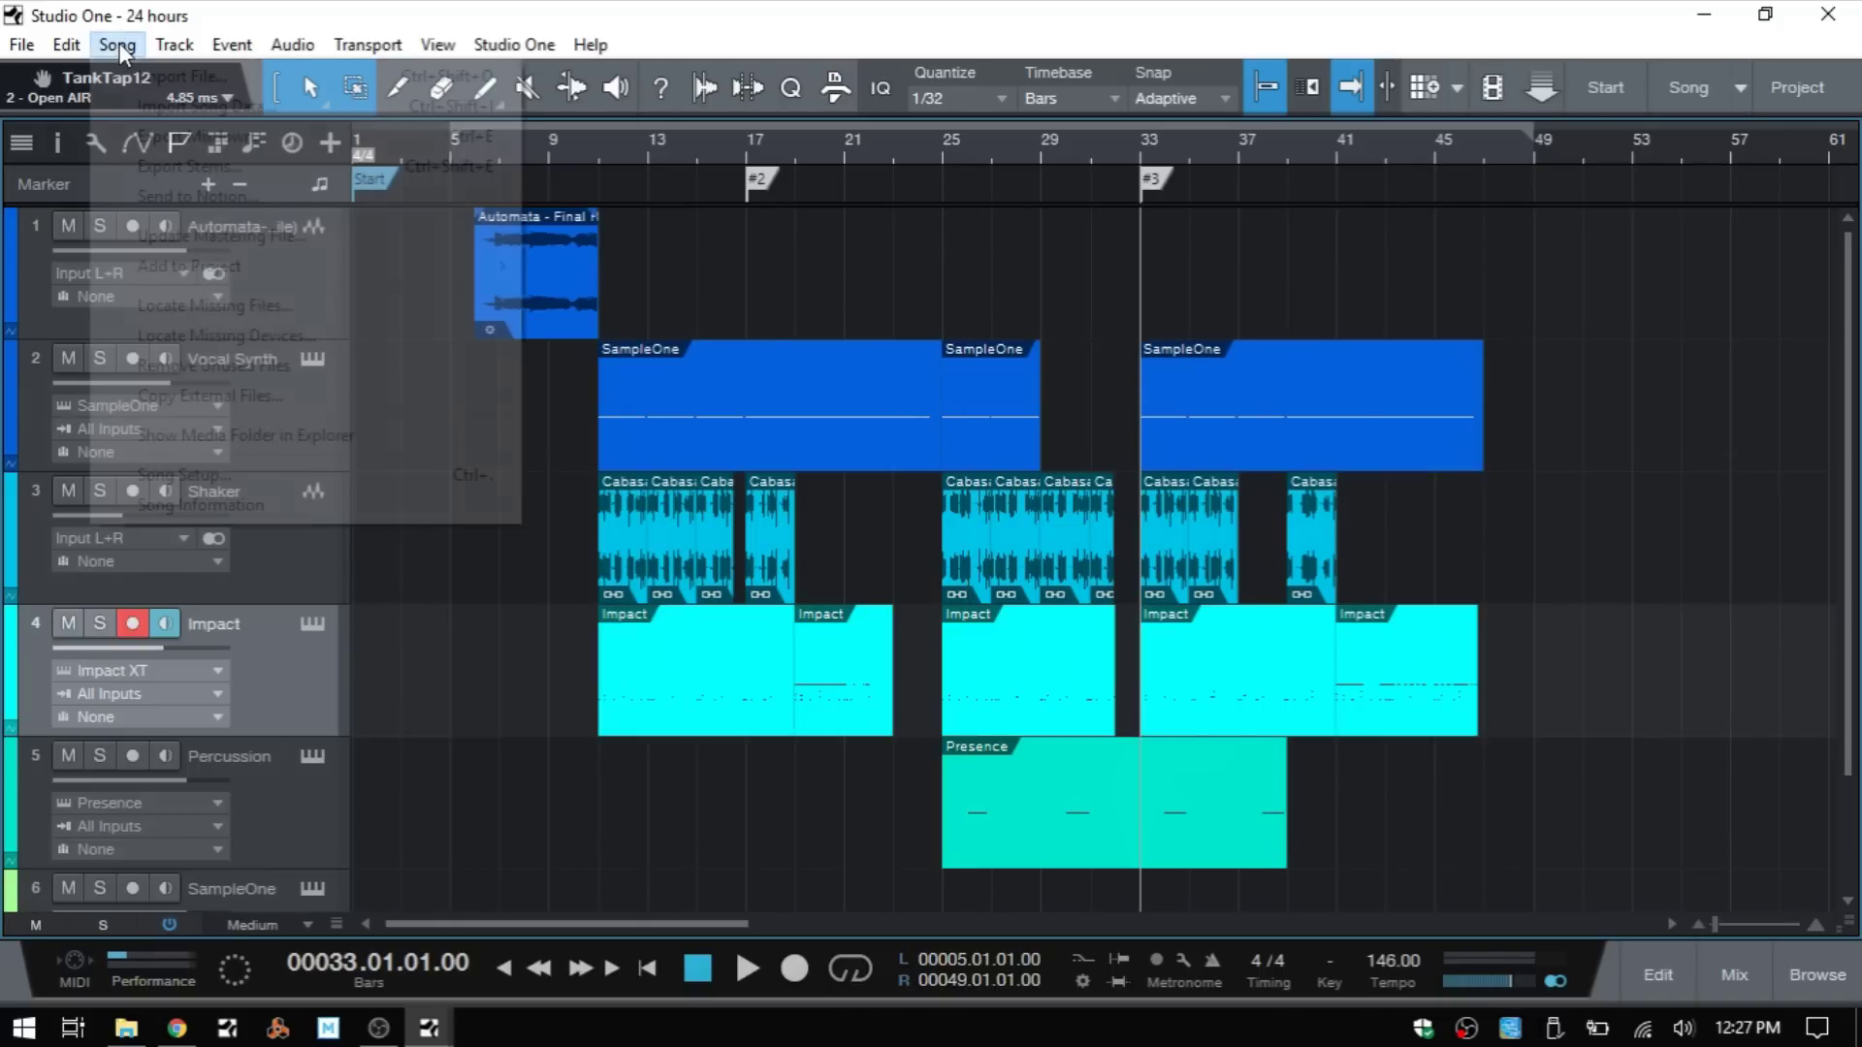
left_click(194, 135)
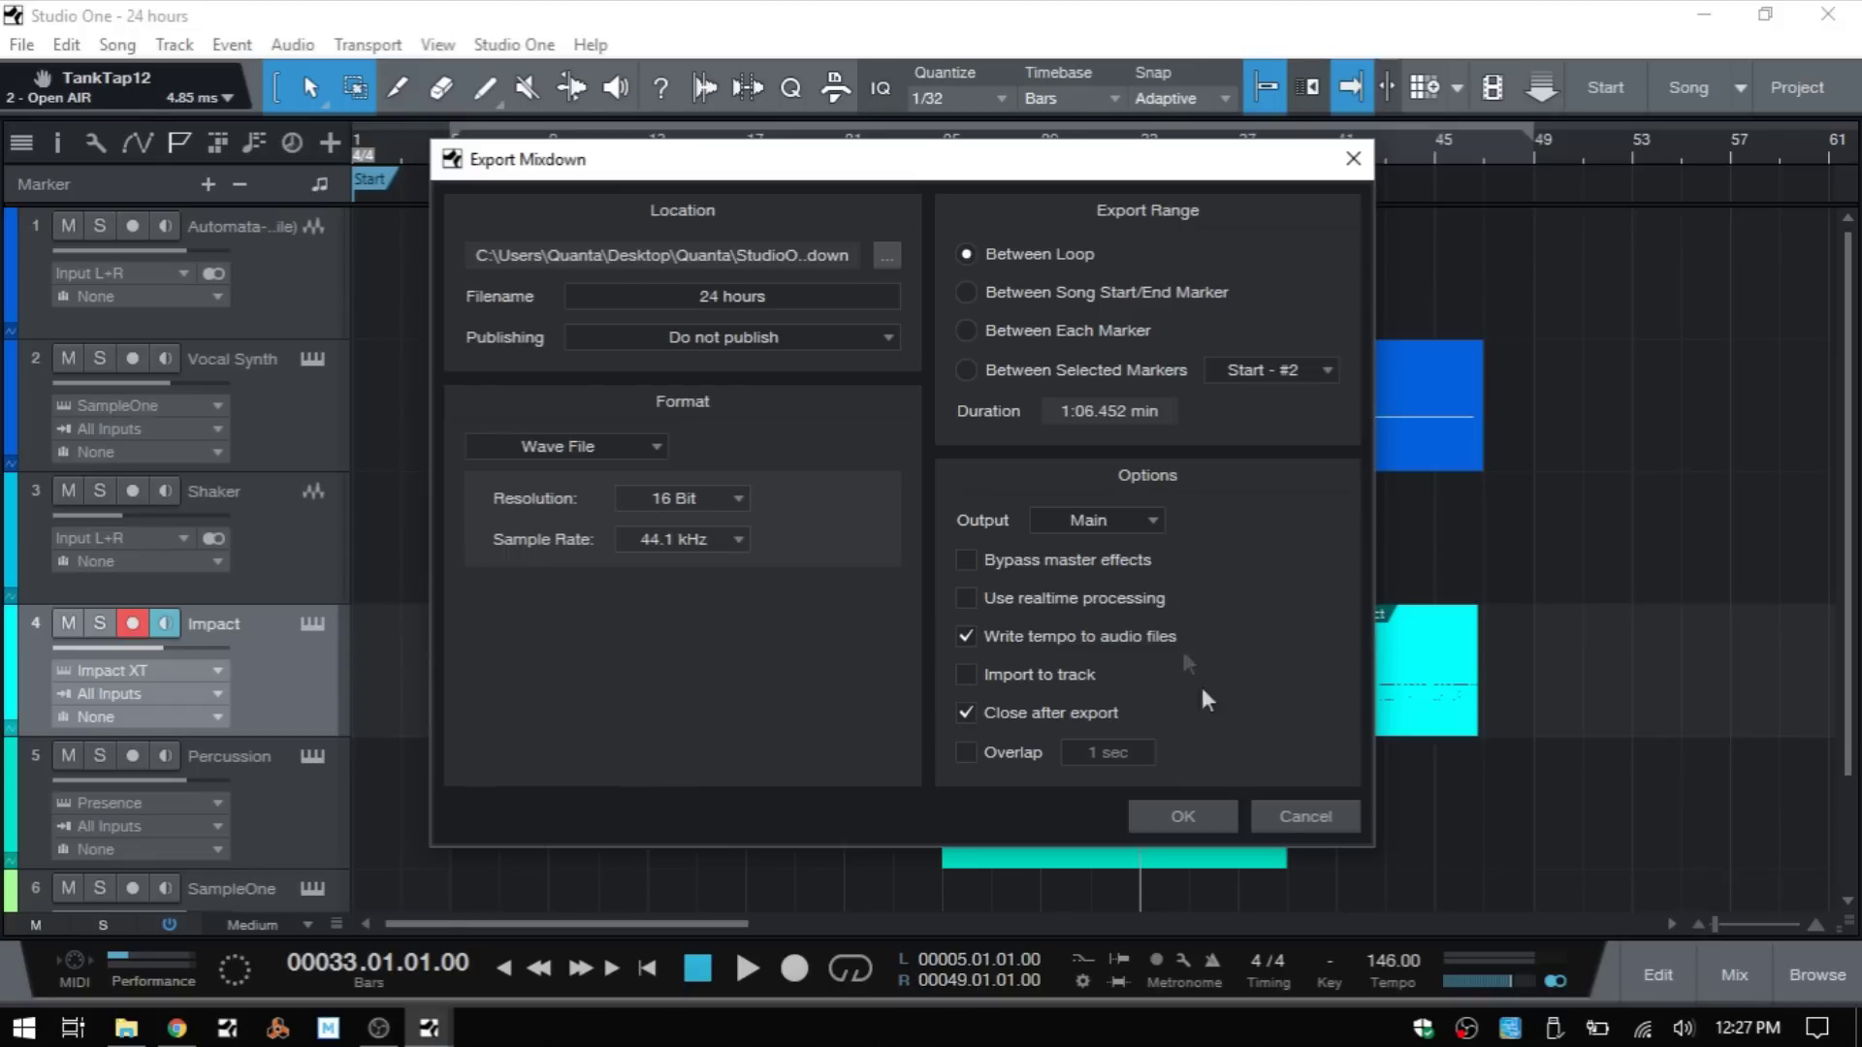
left_click(1305, 817)
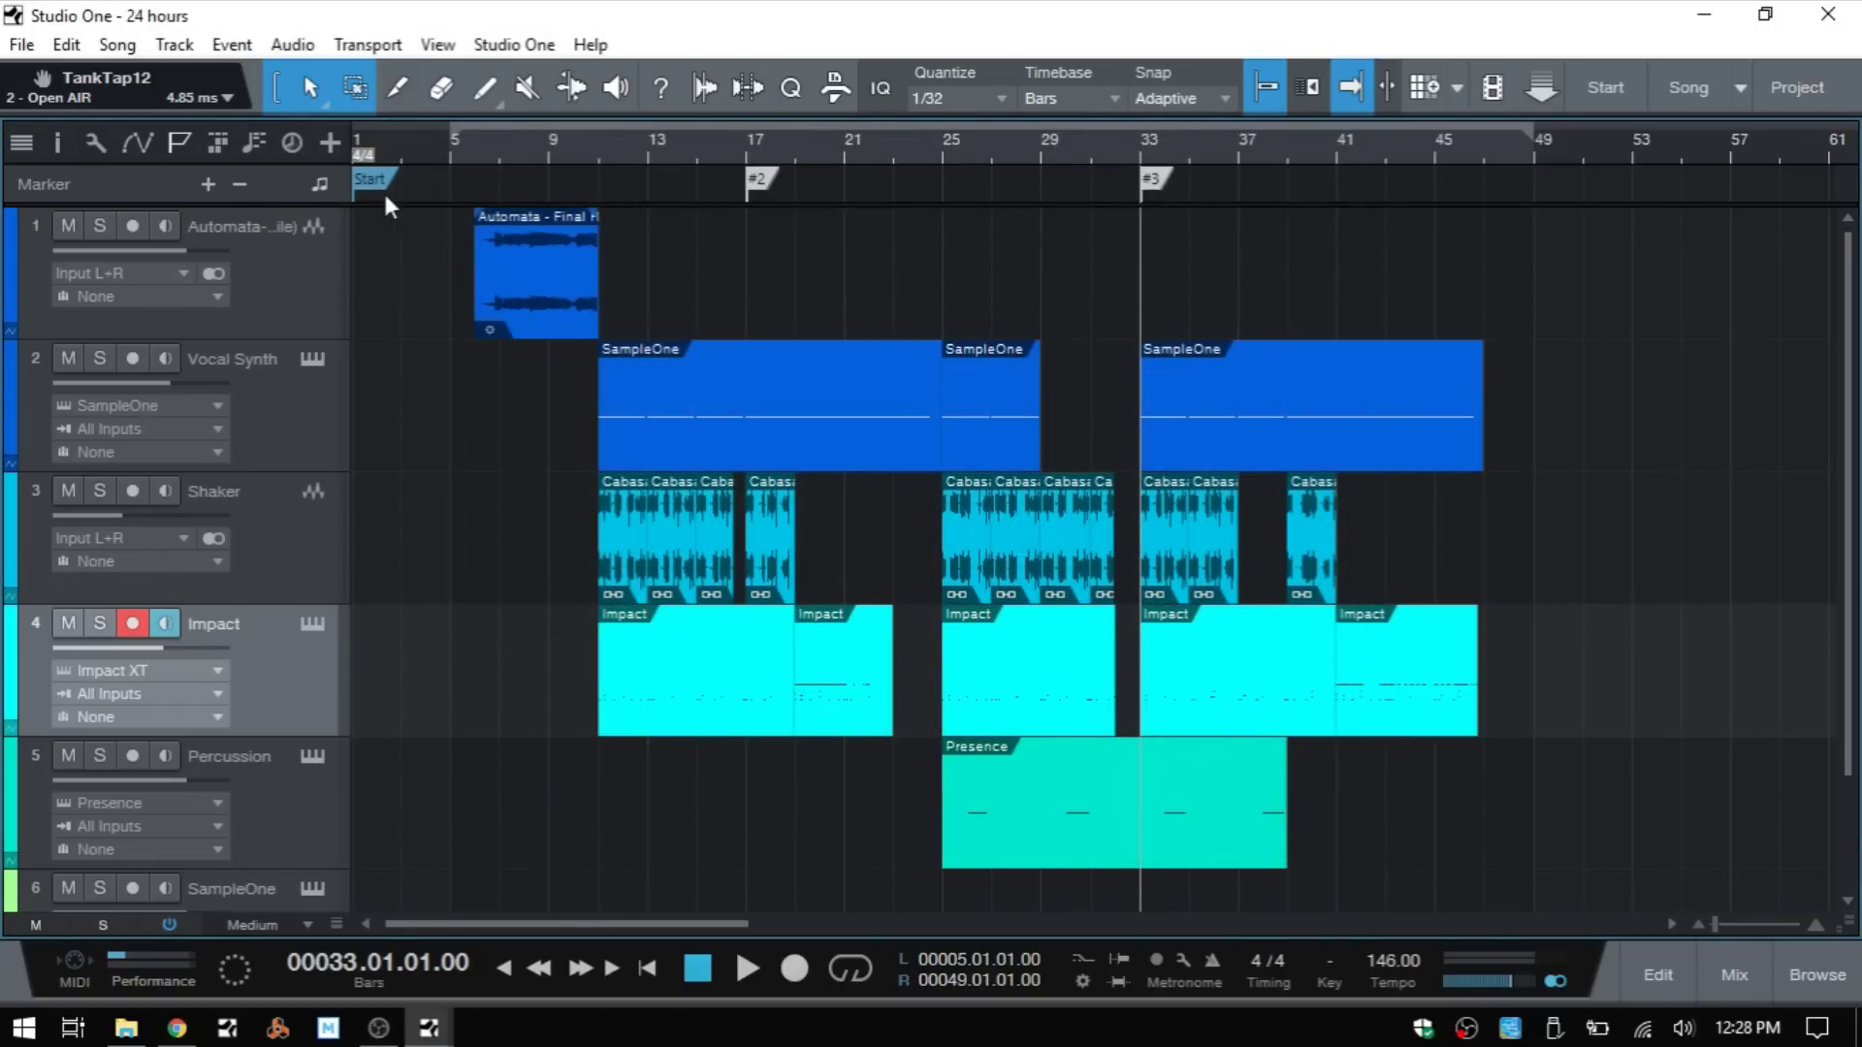
Step: Locate the song's End marker on the marker track and return to the start of the arrangement
left_click_drag(450, 925, 1071, 946)
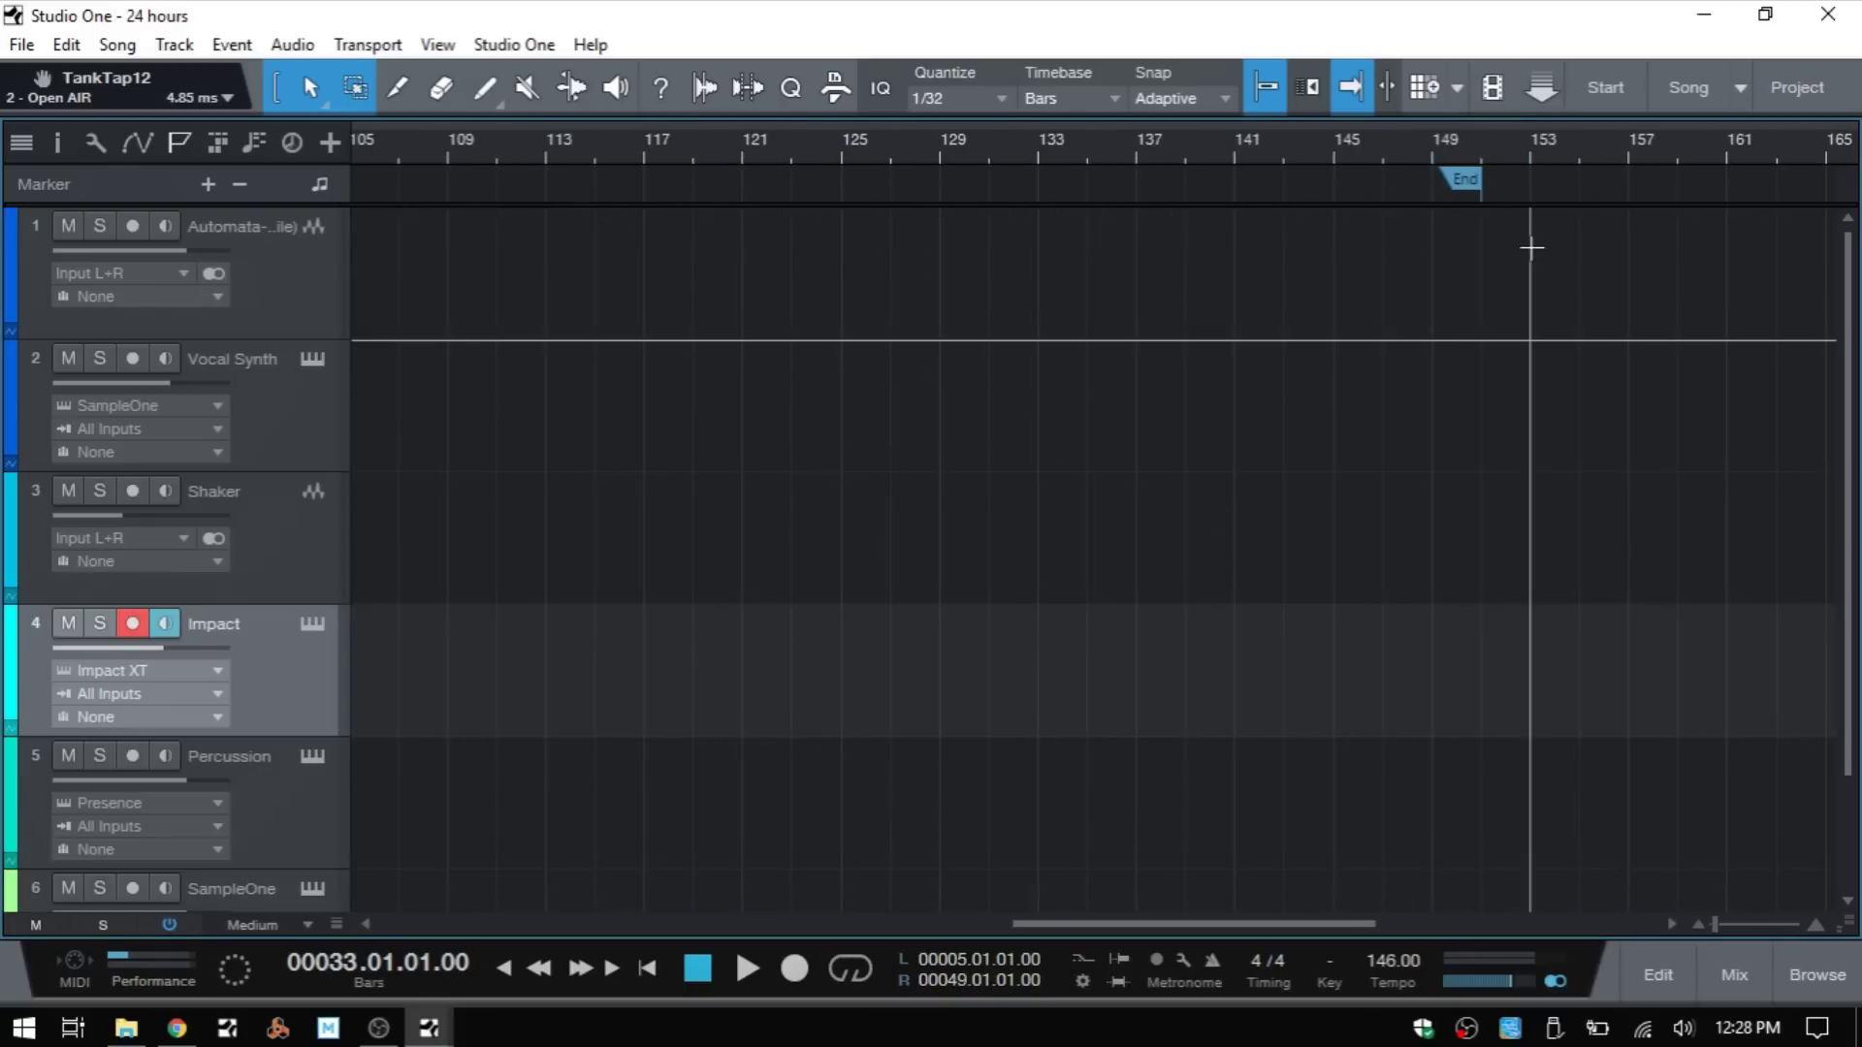
left_click_drag(1162, 922, 1114, 922)
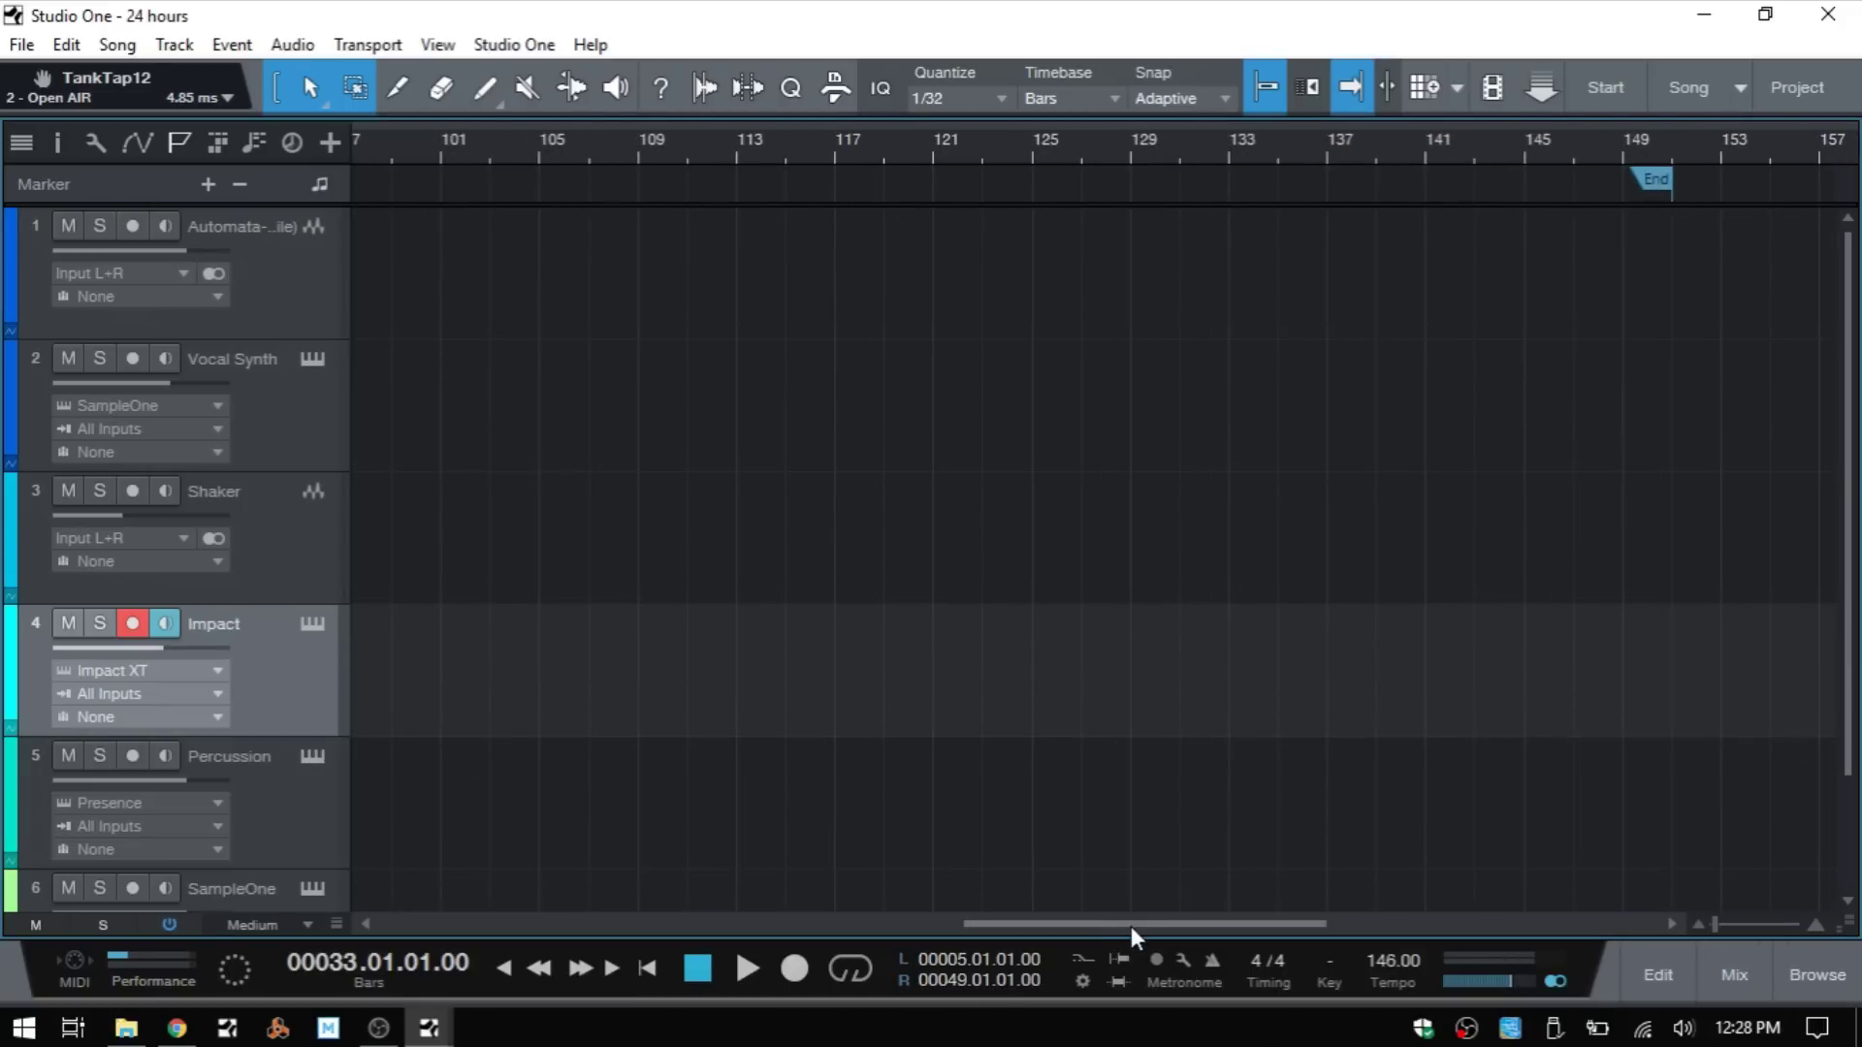
mouse_move(1131, 925)
left_mouse_down()
mouse_move(939, 906)
mouse_move(503, 931)
left_mouse_up()
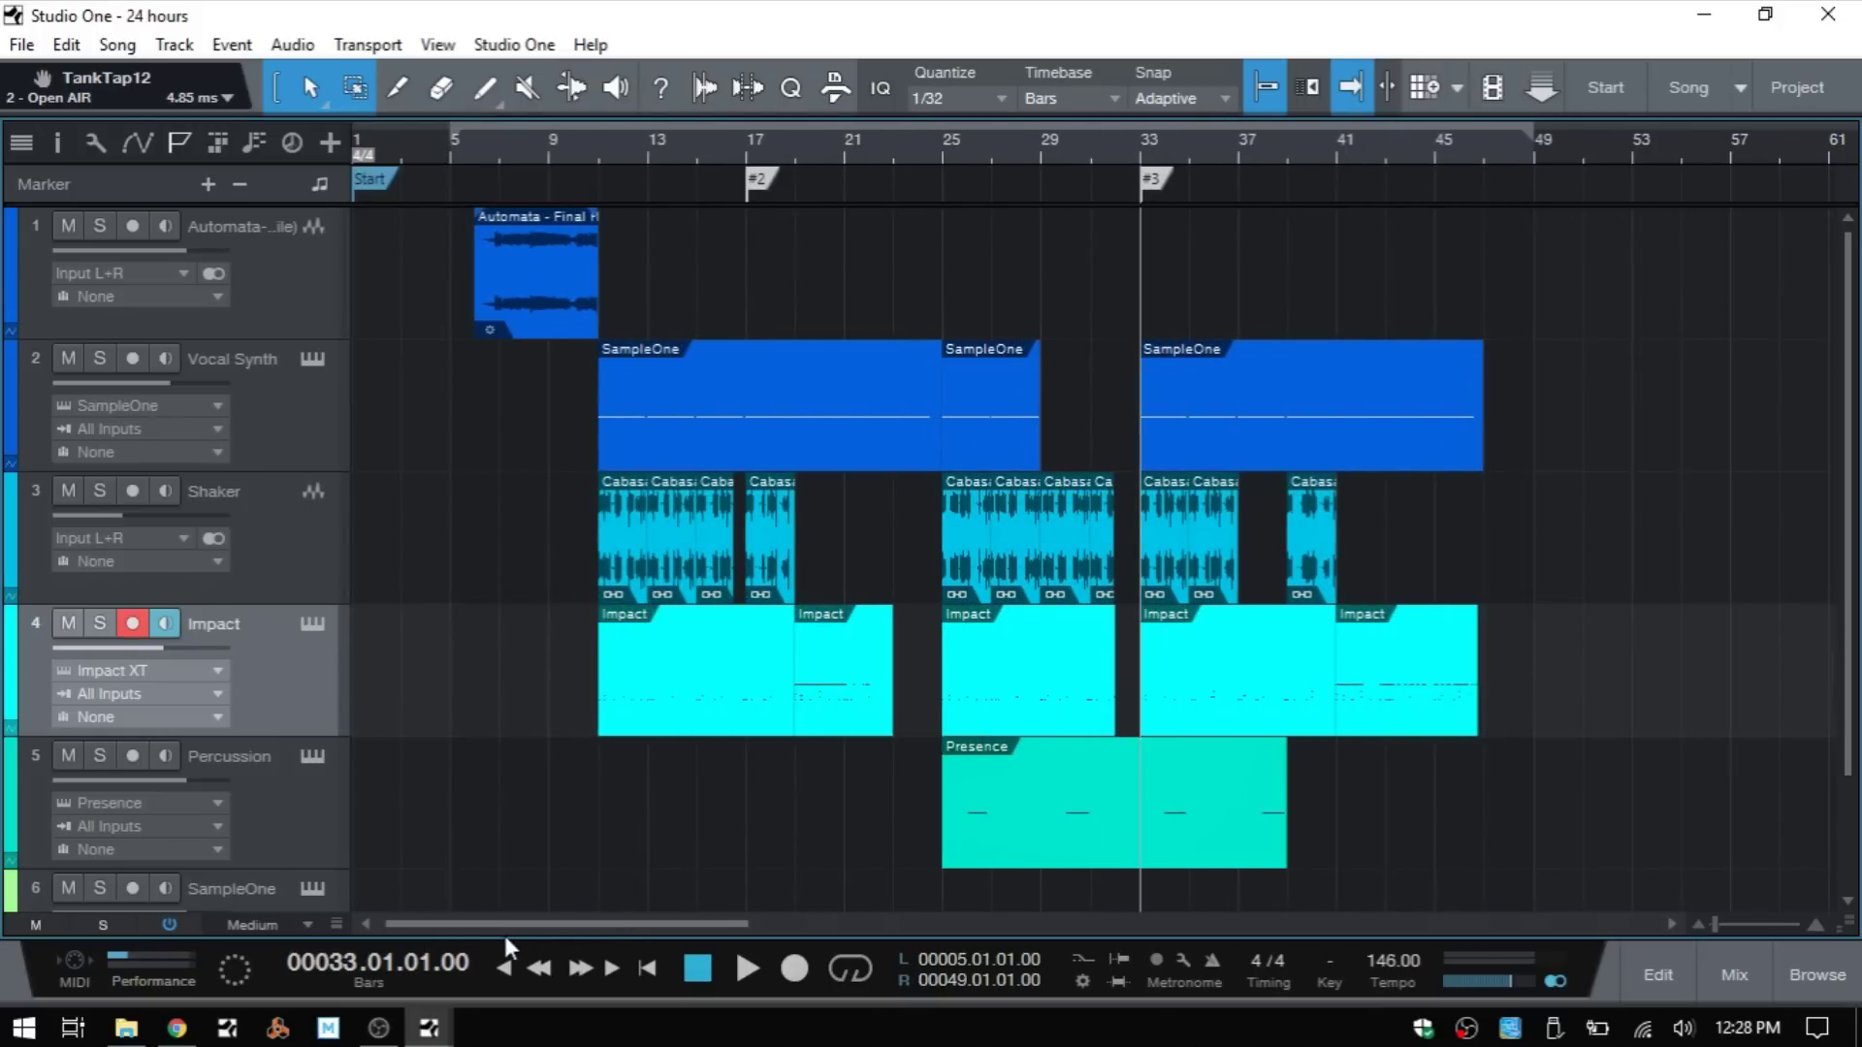
Step: Check the default song length in the new song settings, cancel the creation, and return to the open song
left_click(1602, 91)
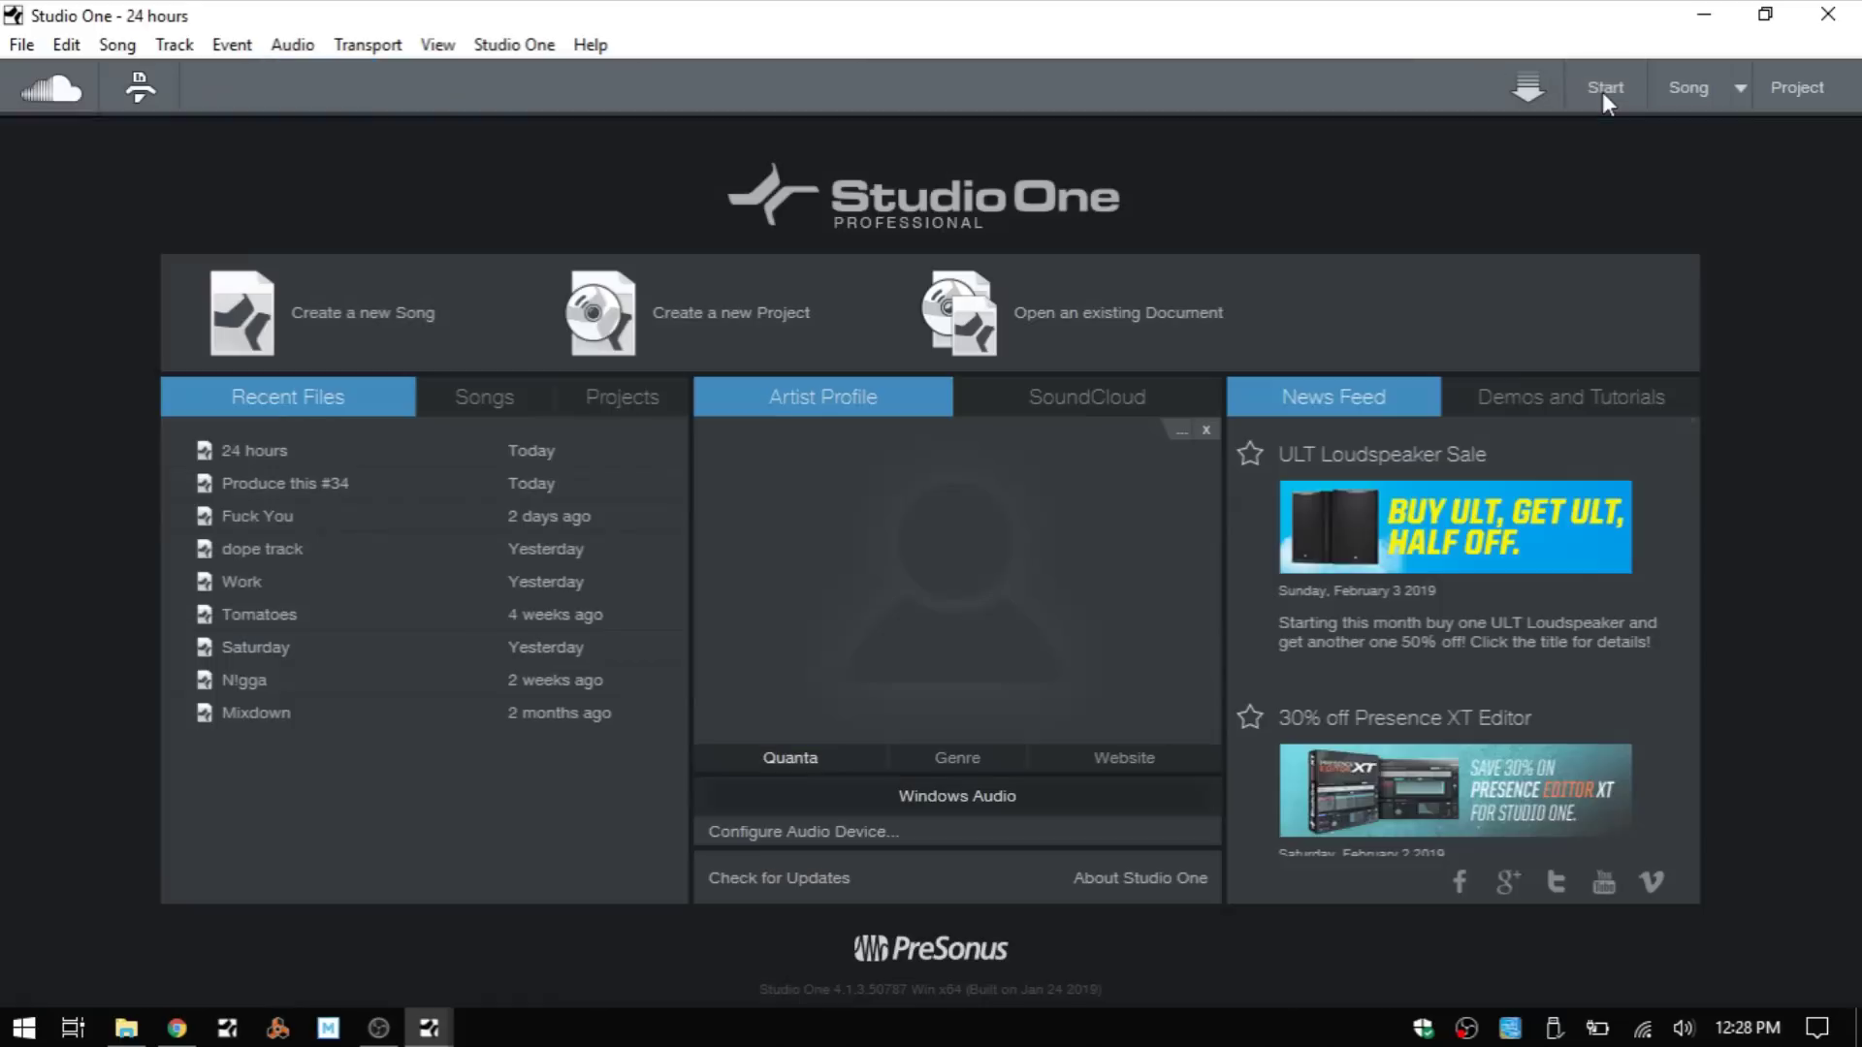
left_click(339, 325)
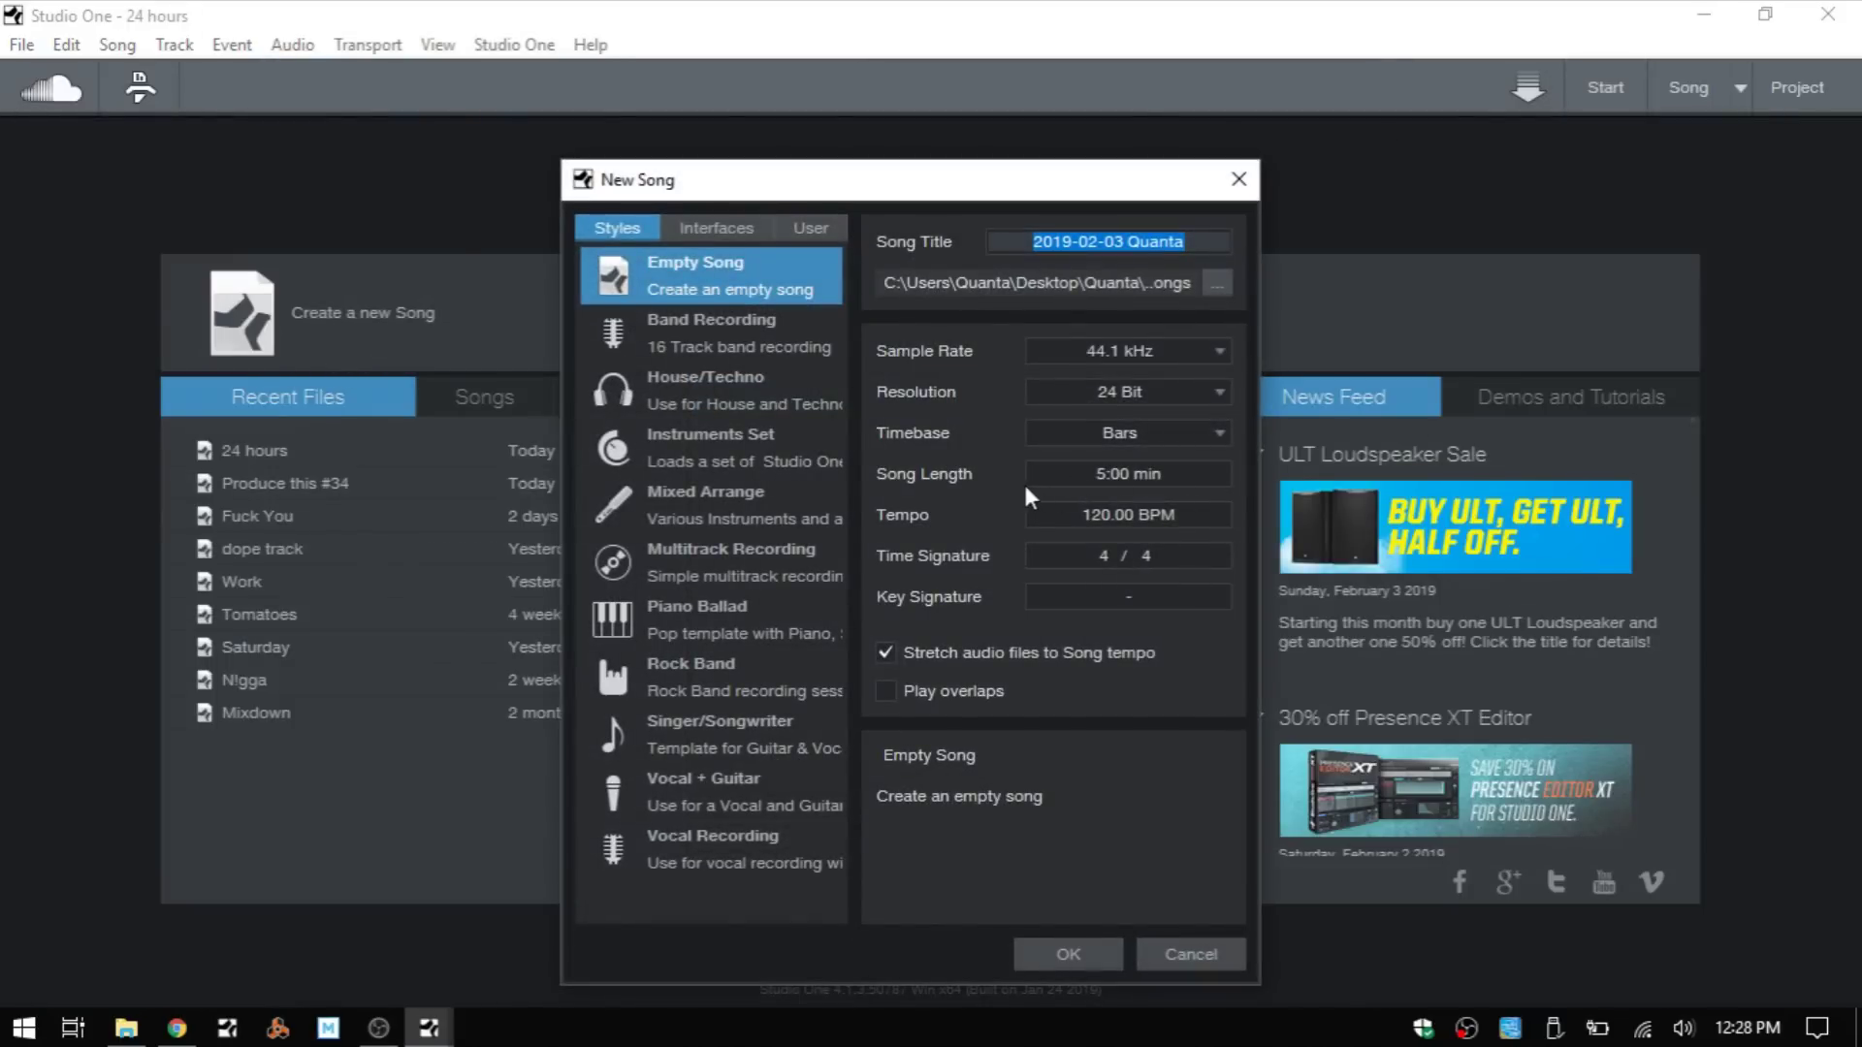
left_click(1115, 472)
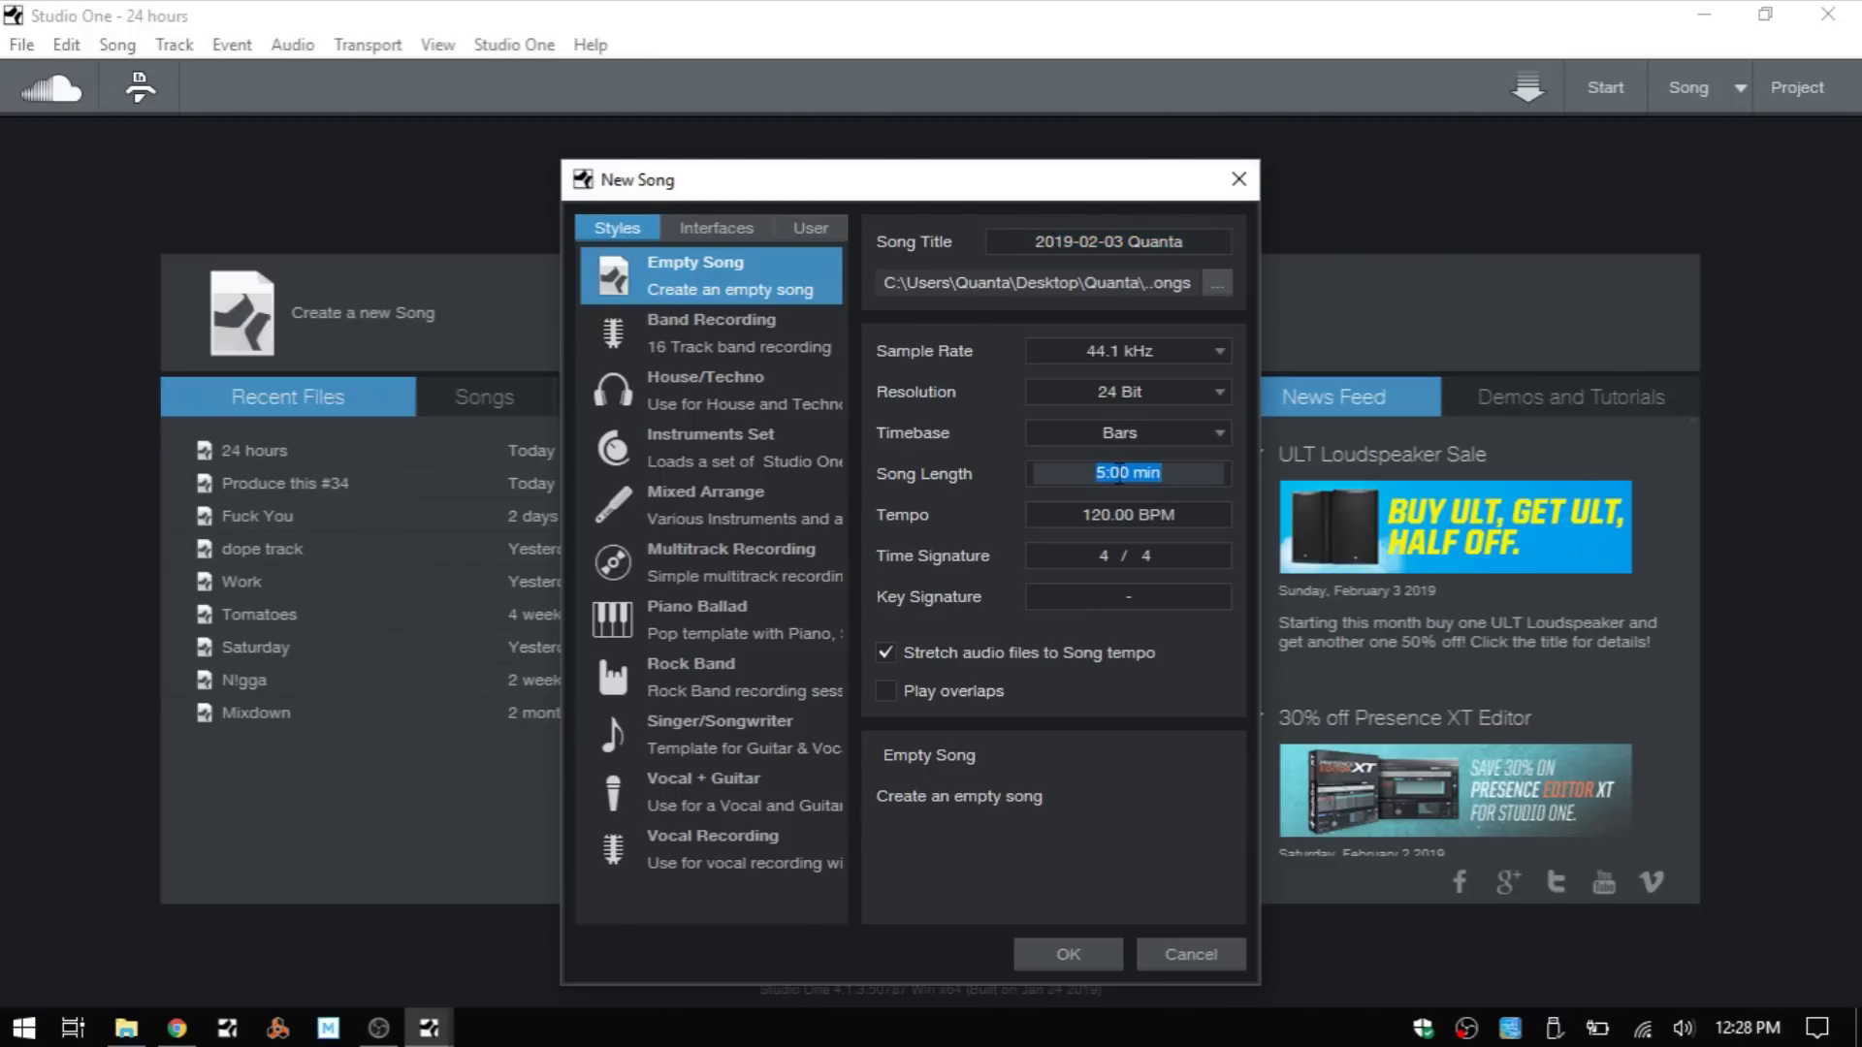
left_click(1144, 808)
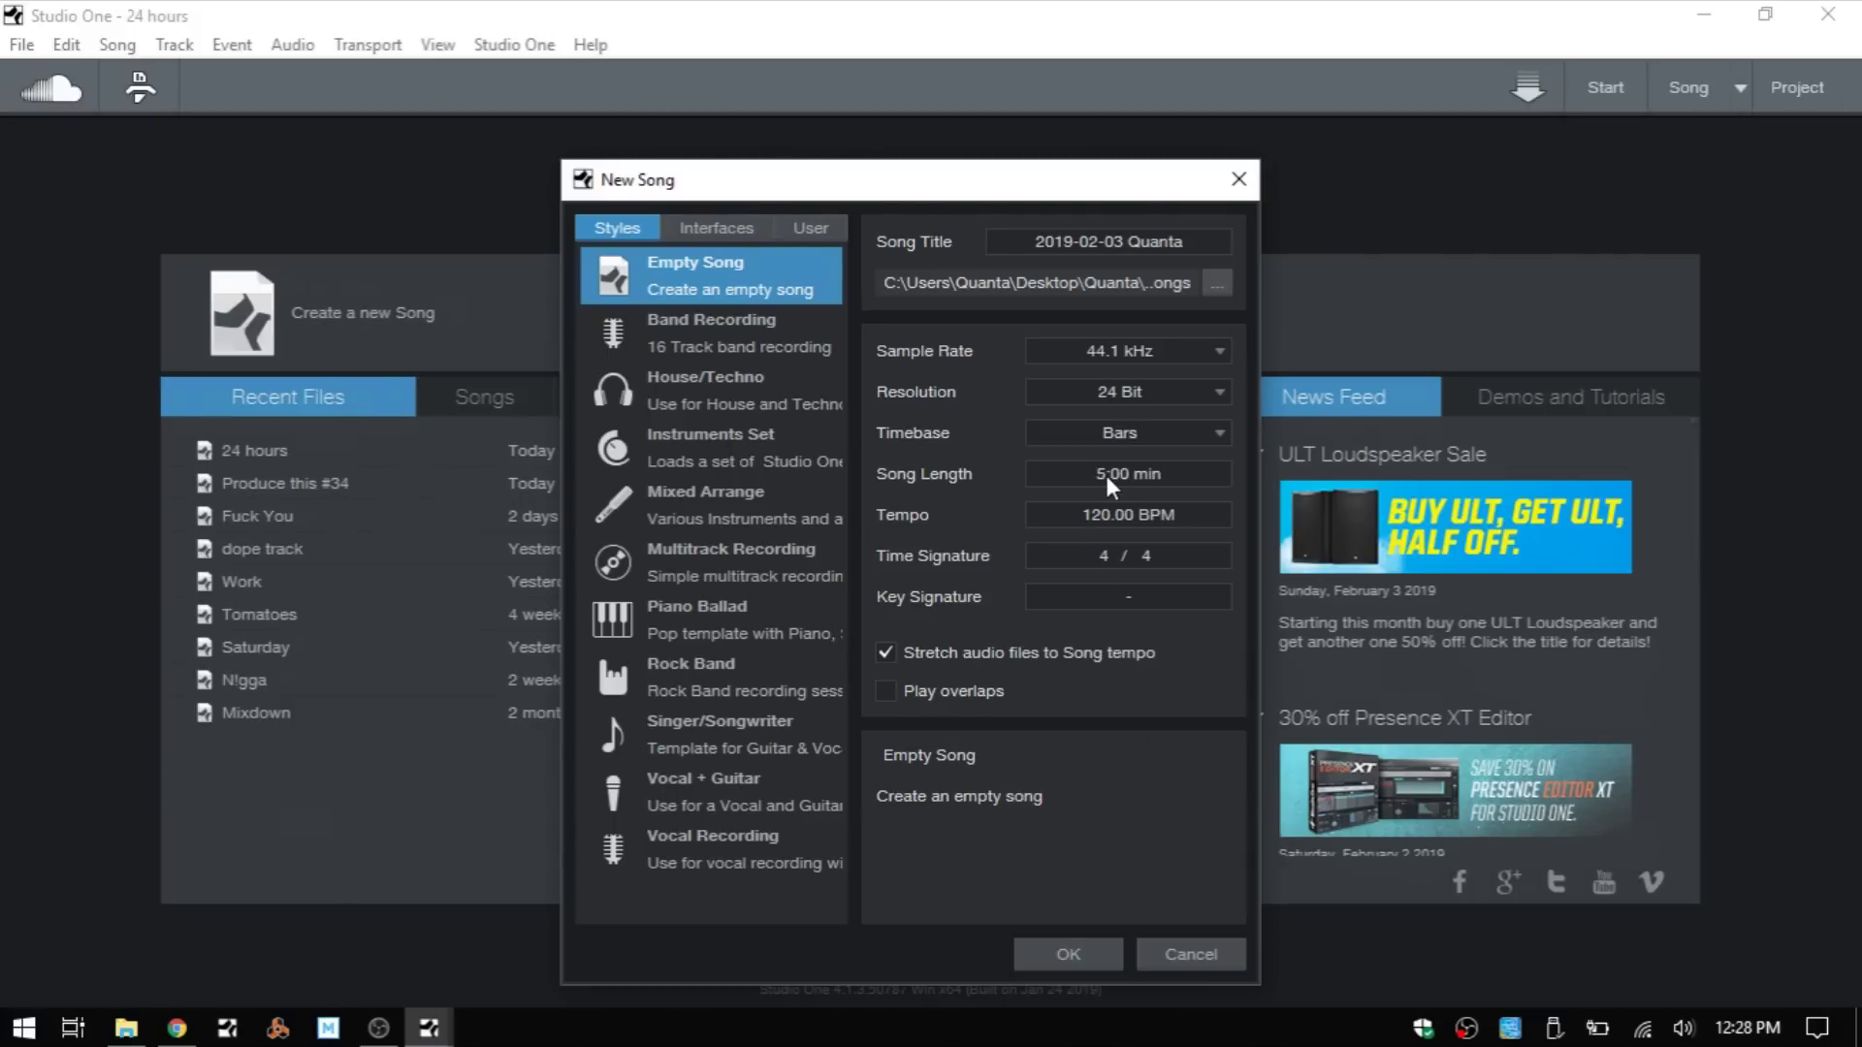
left_click(1189, 950)
left_click(1676, 95)
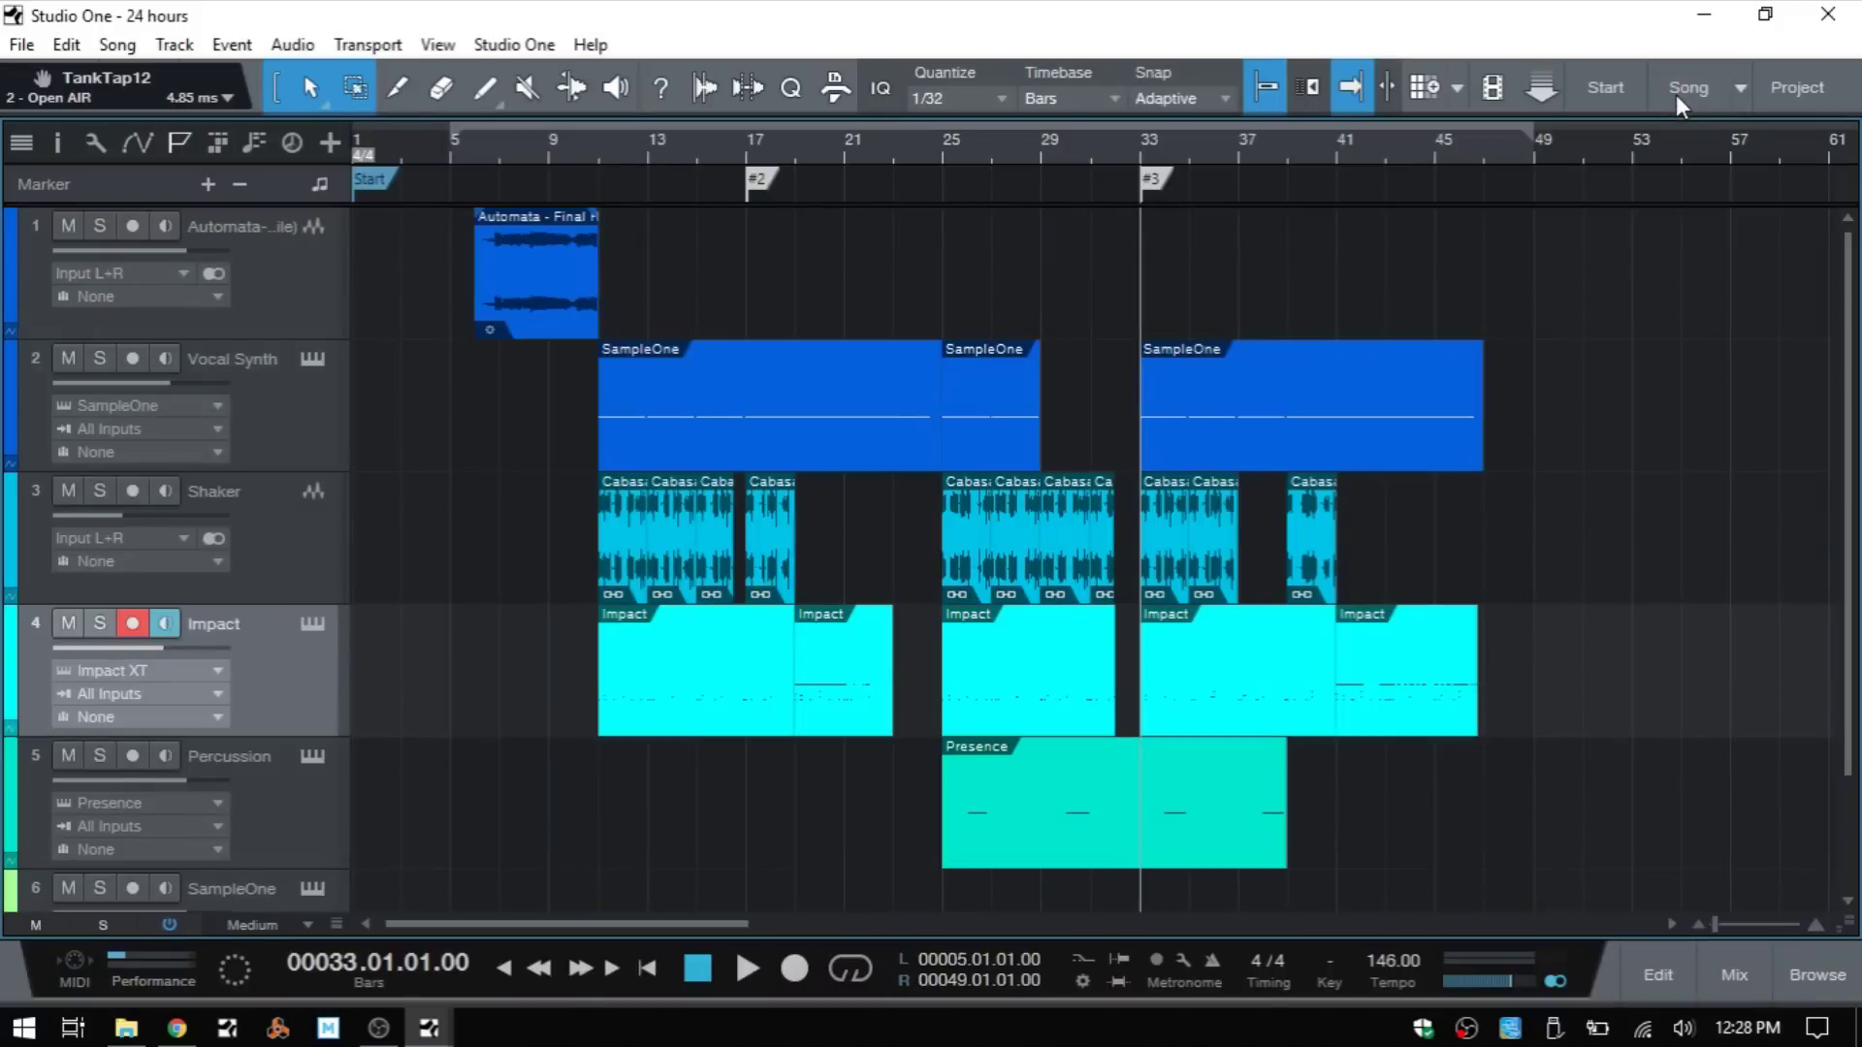
Step: Move the song's End marker back to bar 121 on the marker track
left_click_drag(730, 923, 1259, 911)
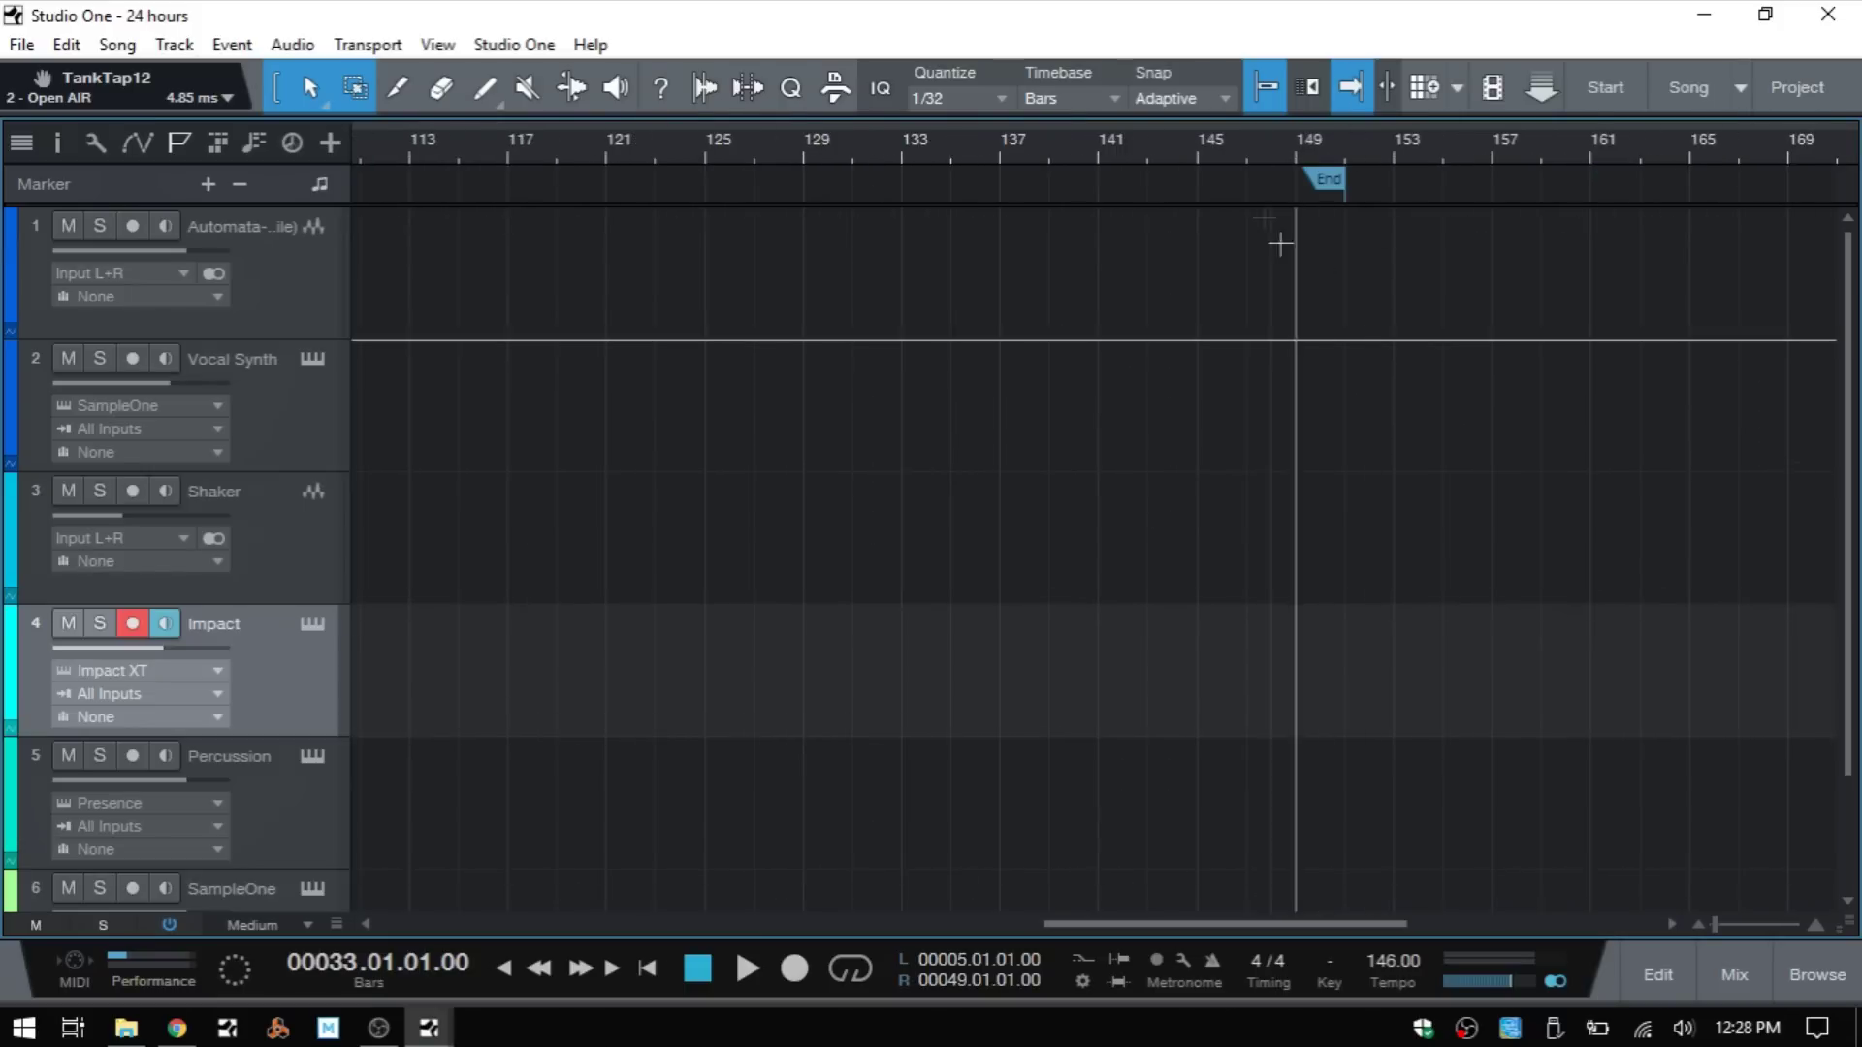
left_click_drag(1324, 178, 598, 181)
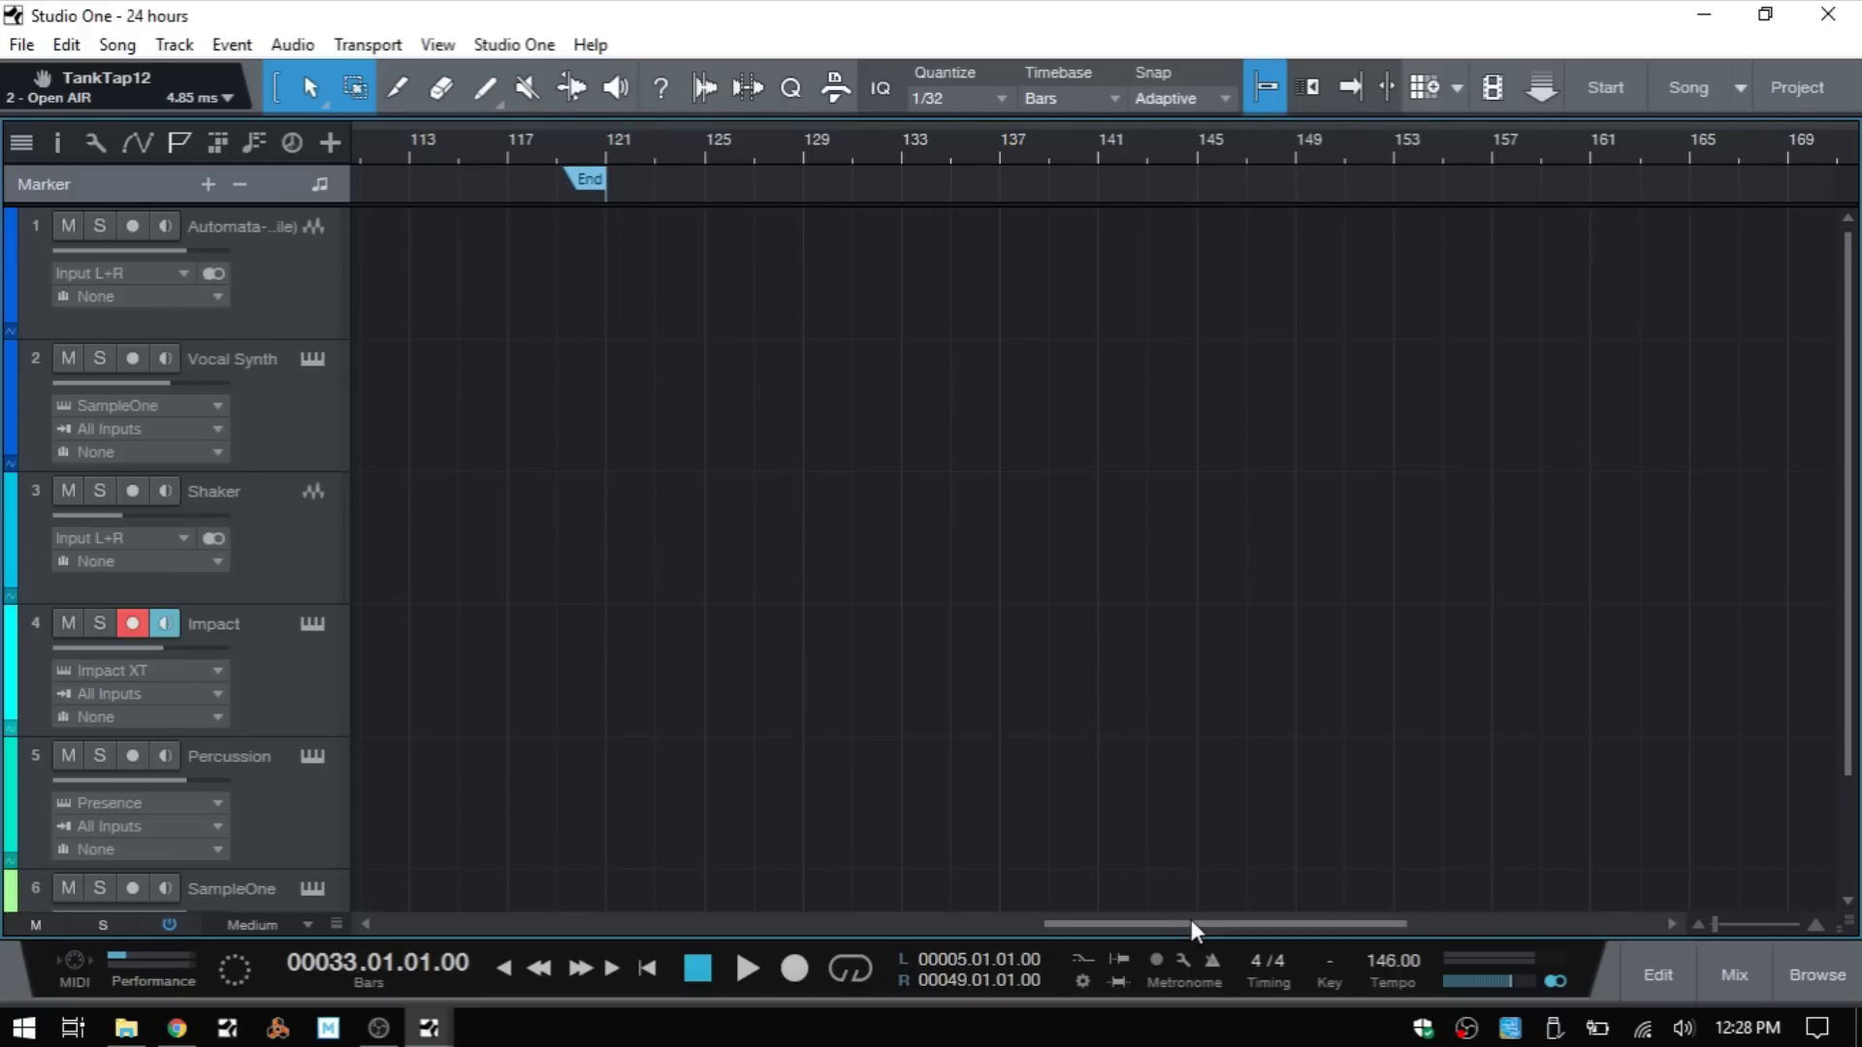
left_click_drag(1191, 919, 510, 864)
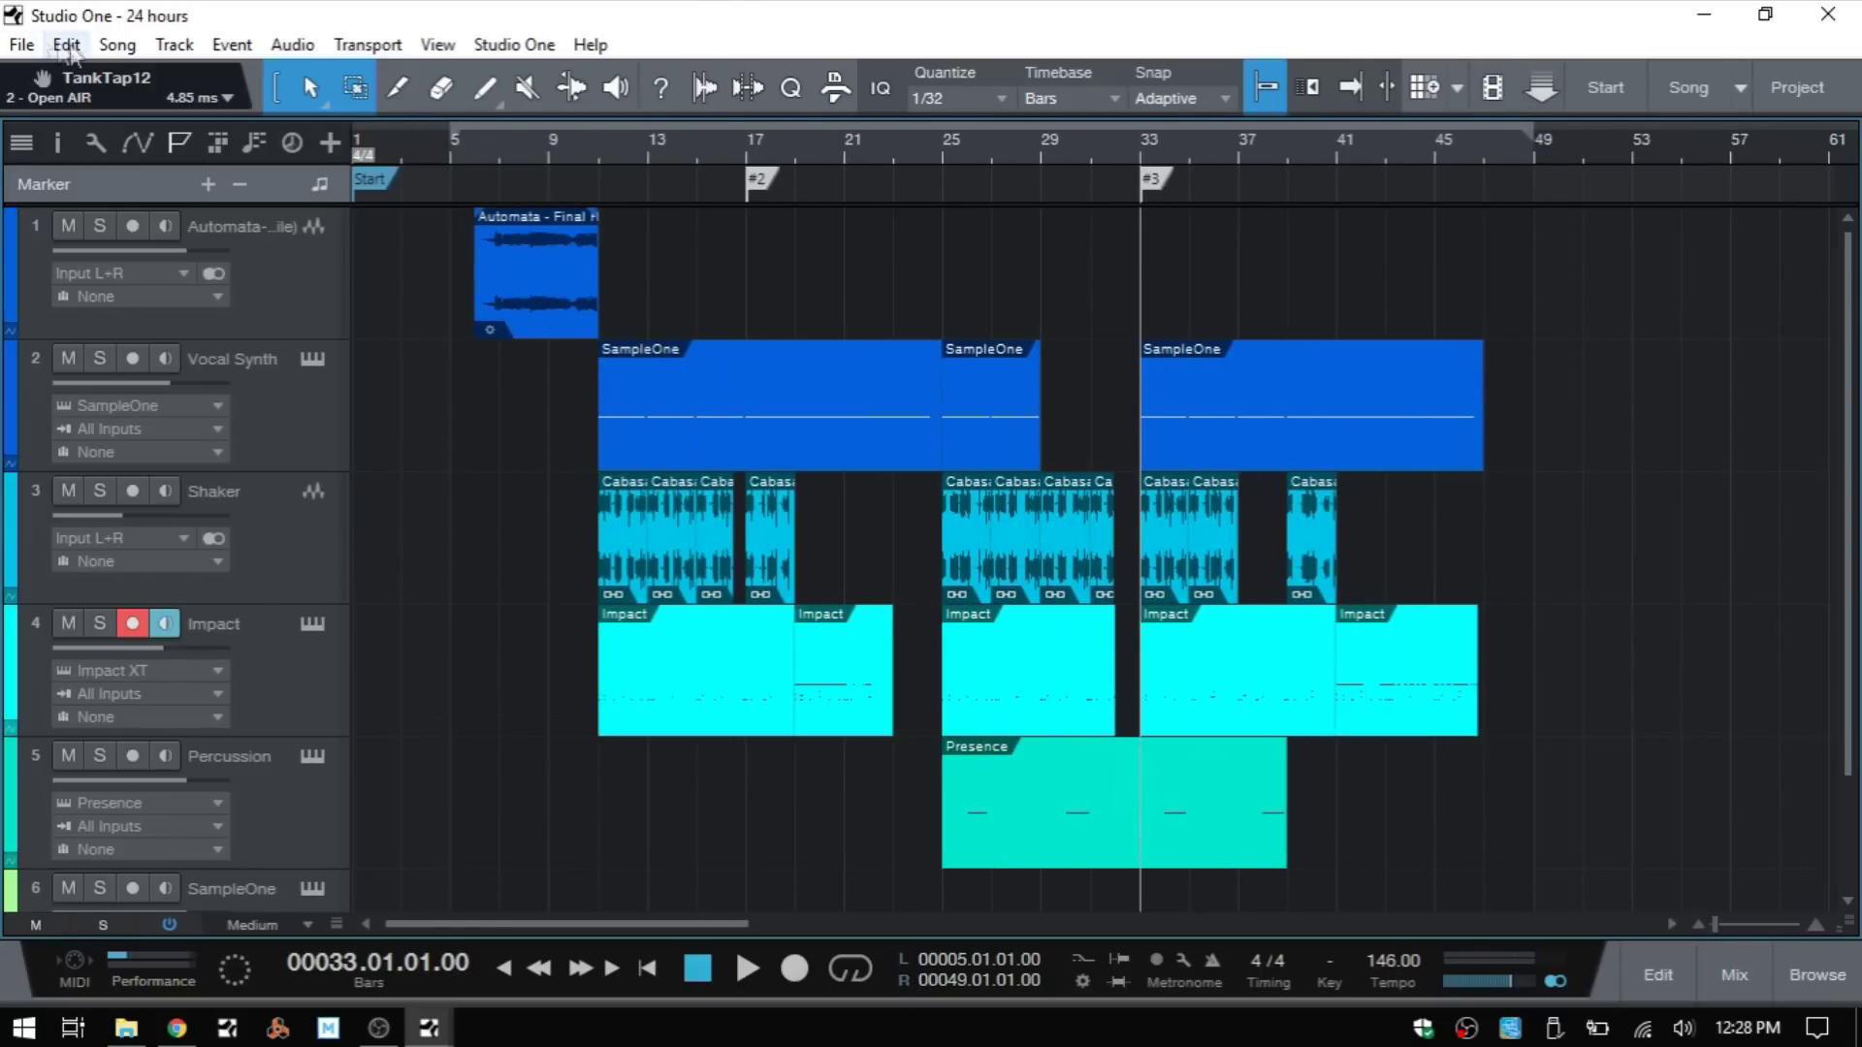
Step: Open the mixdown export settings and examine the selectable marker ranges, the output choices and the other export options
left_click(117, 44)
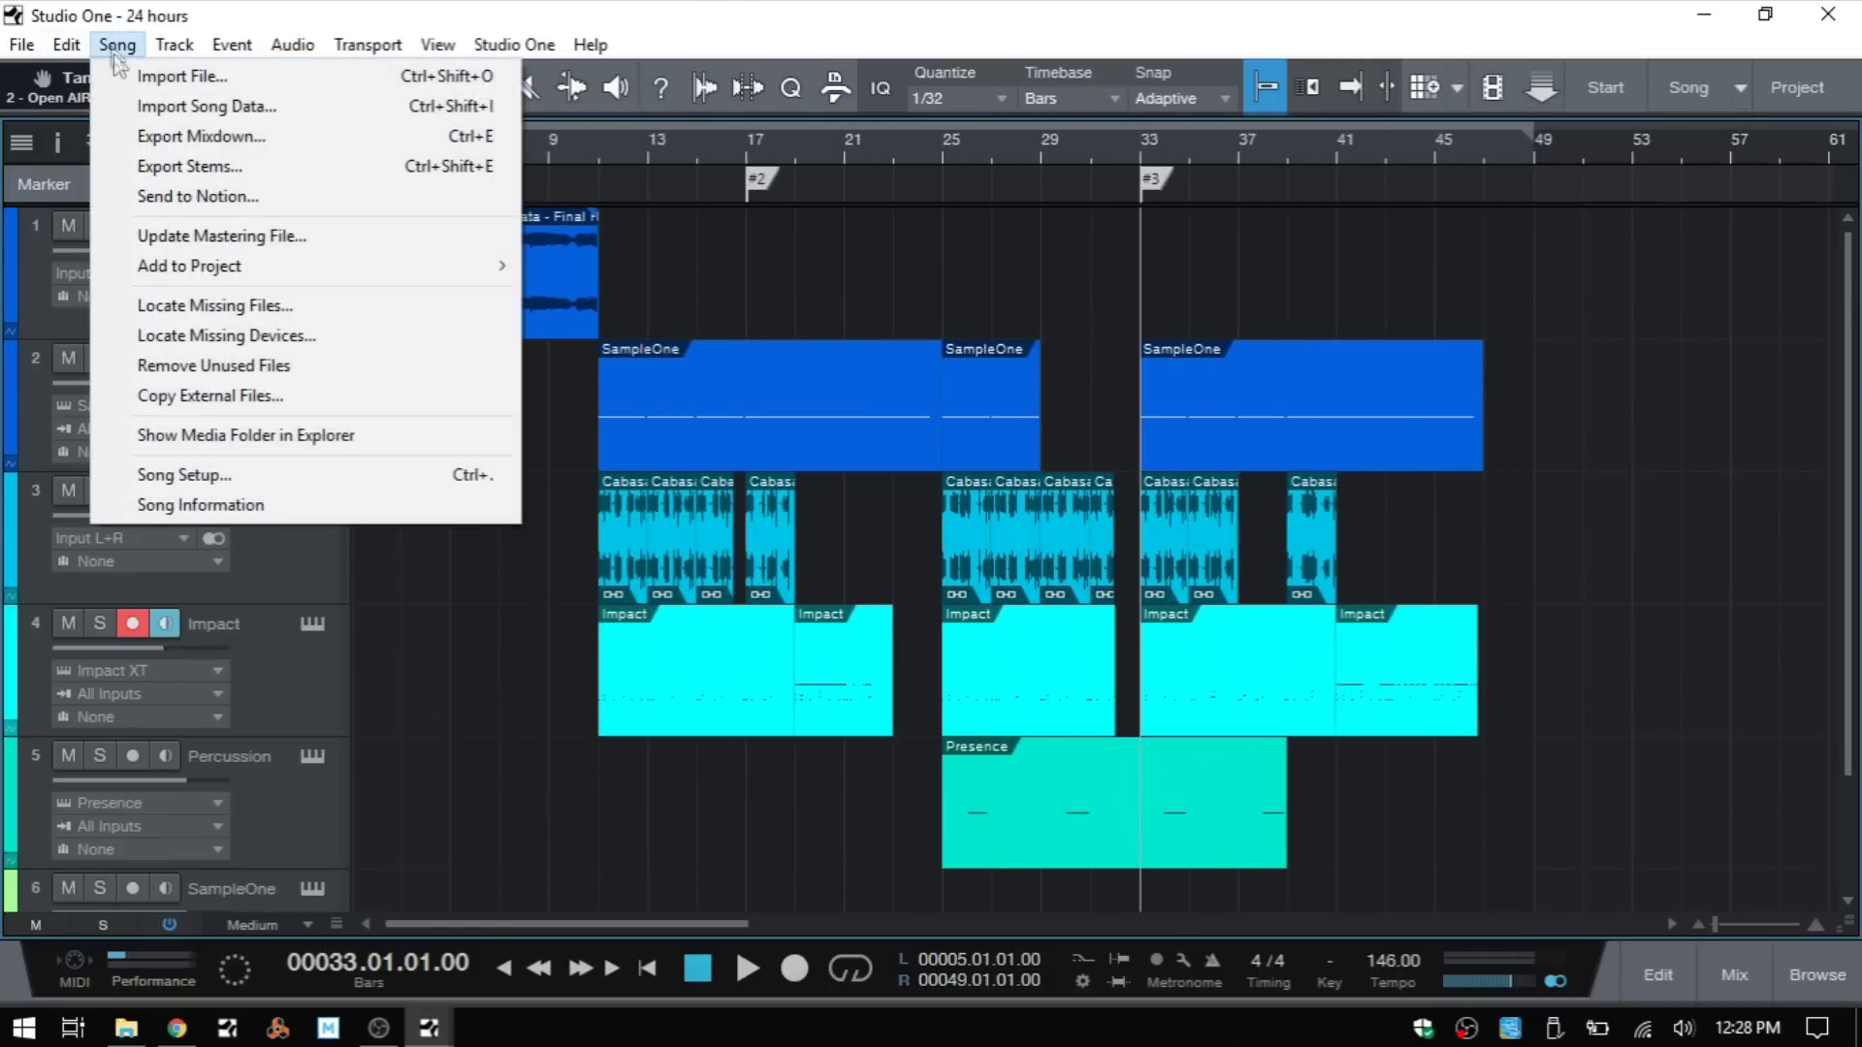
left_click(254, 138)
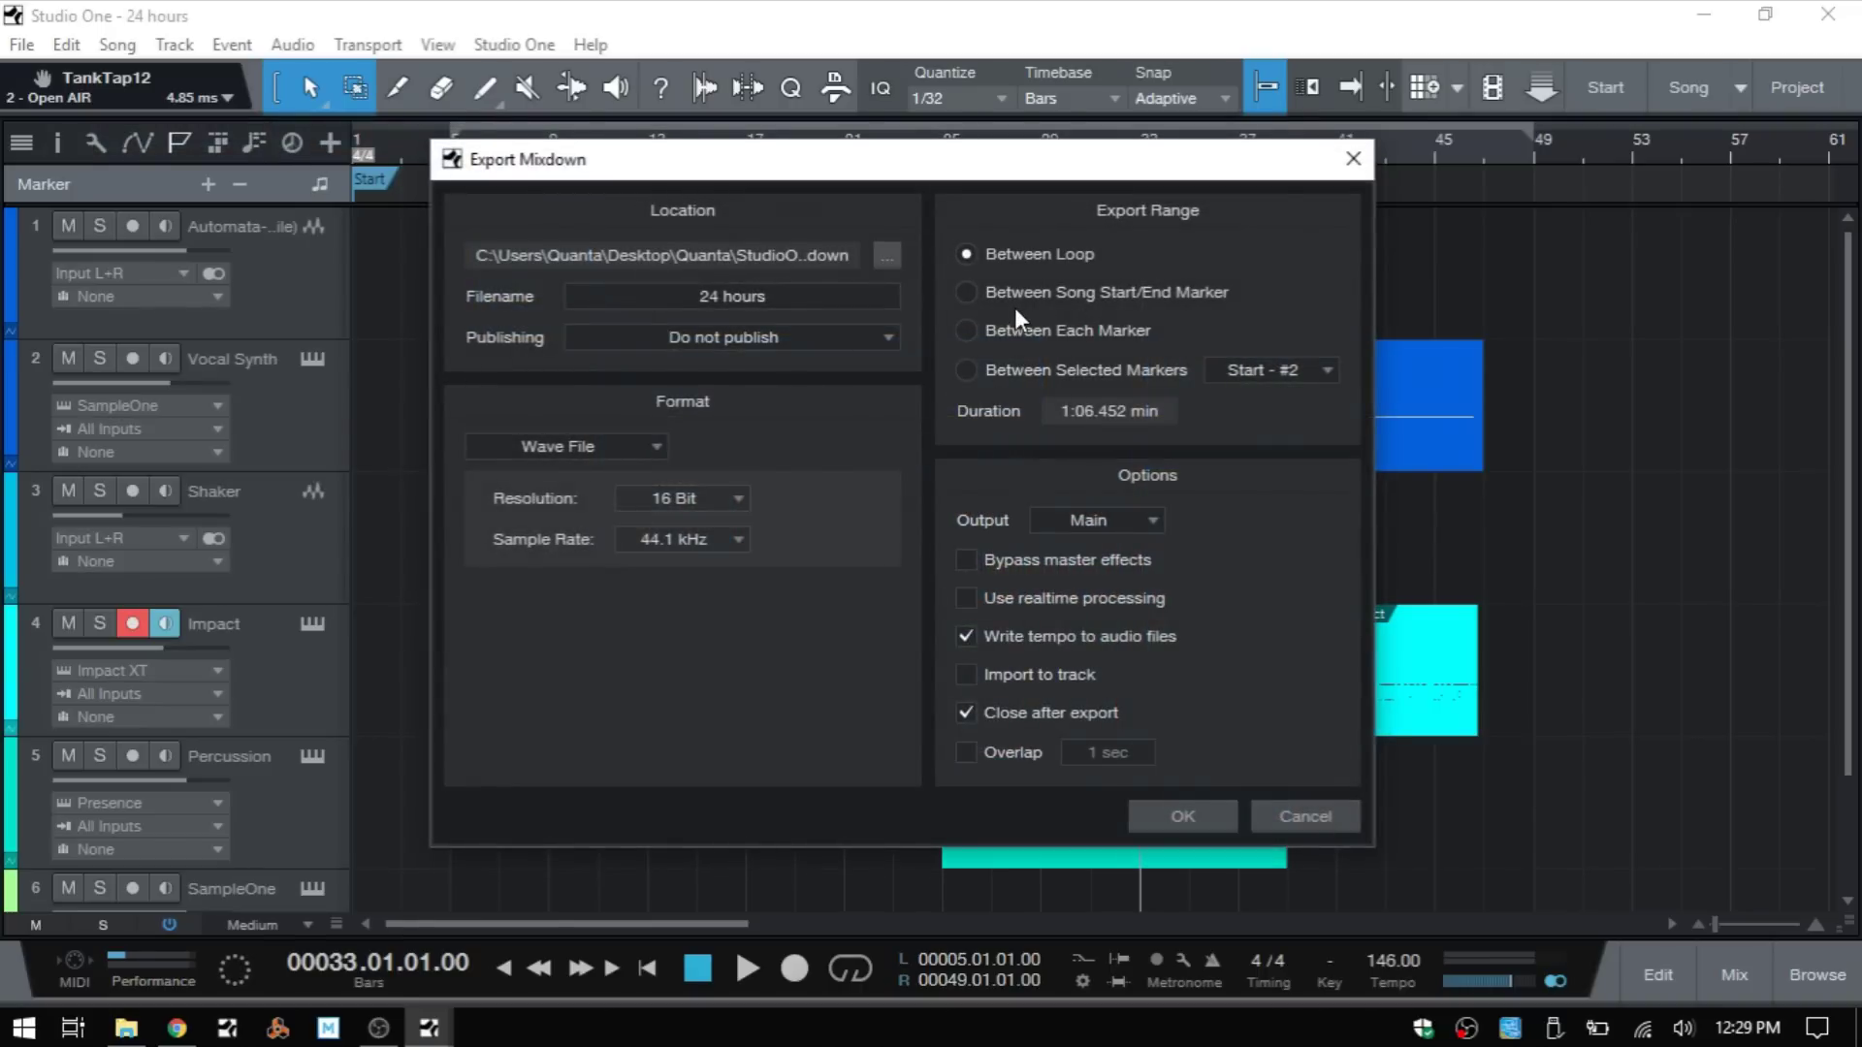
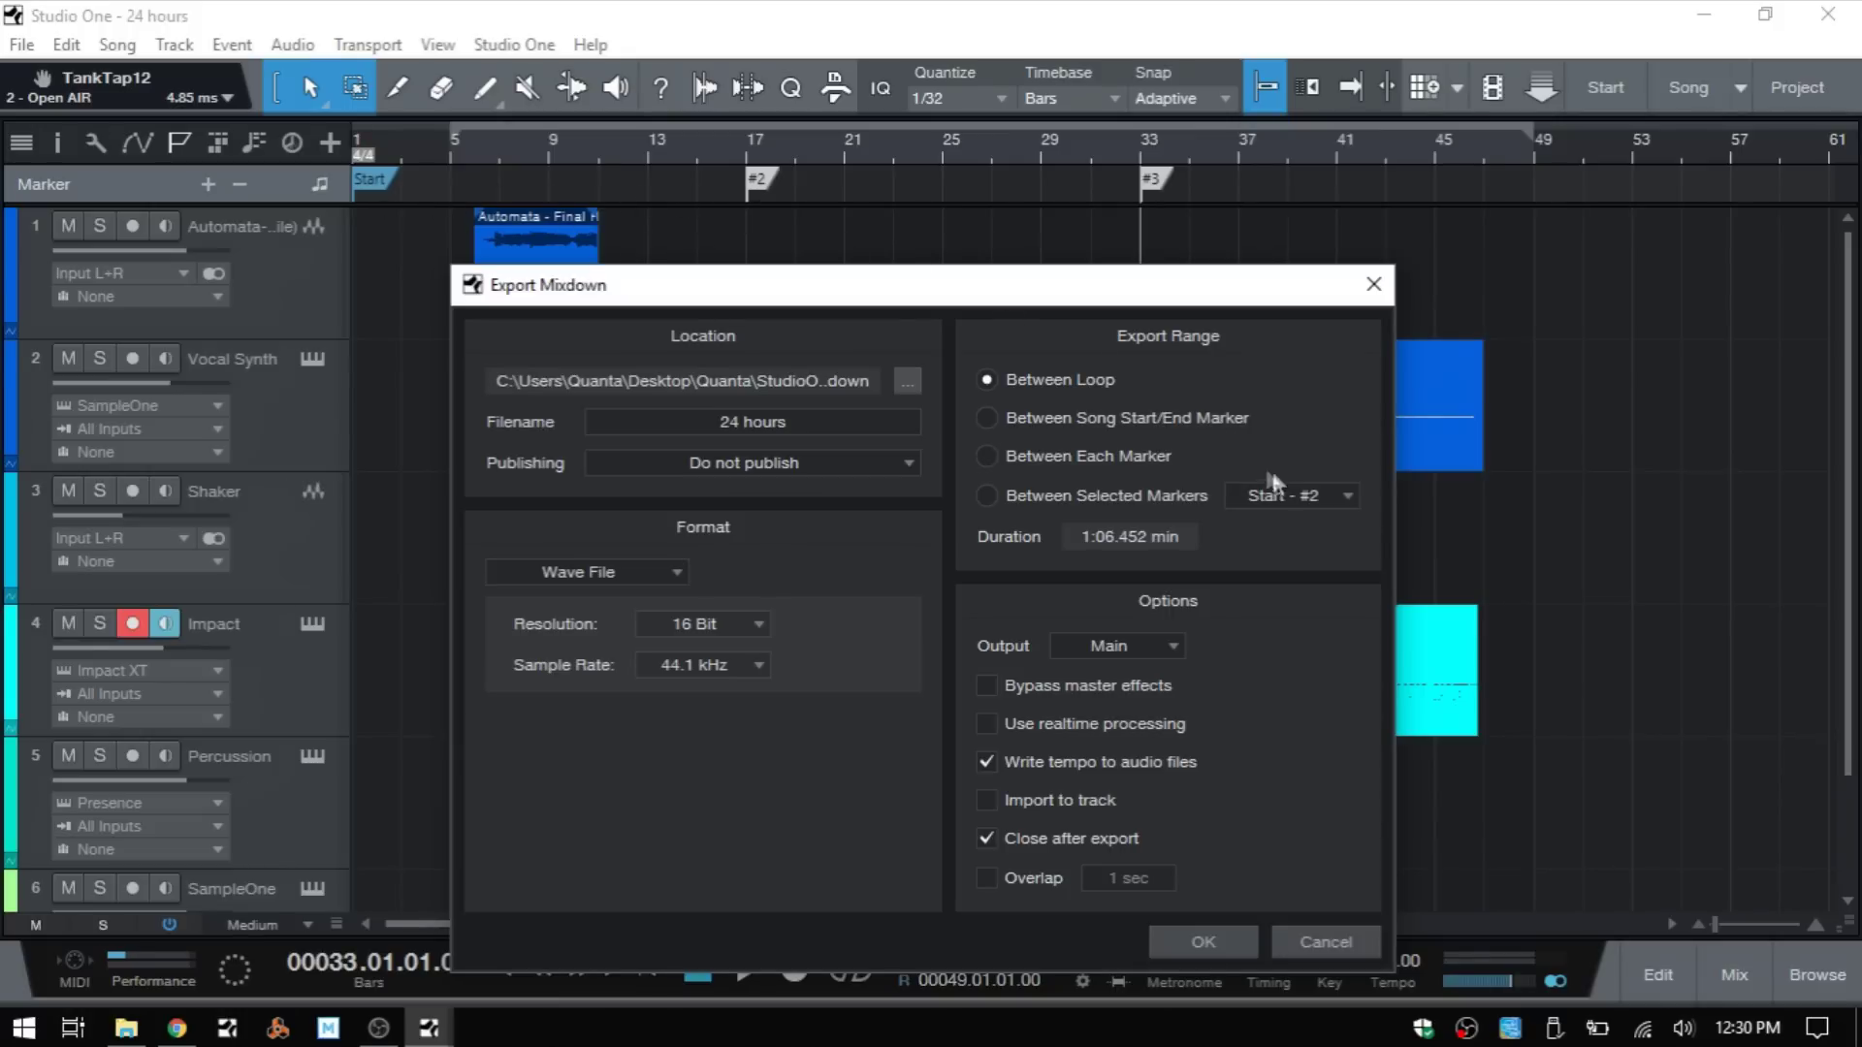
left_click(1348, 493)
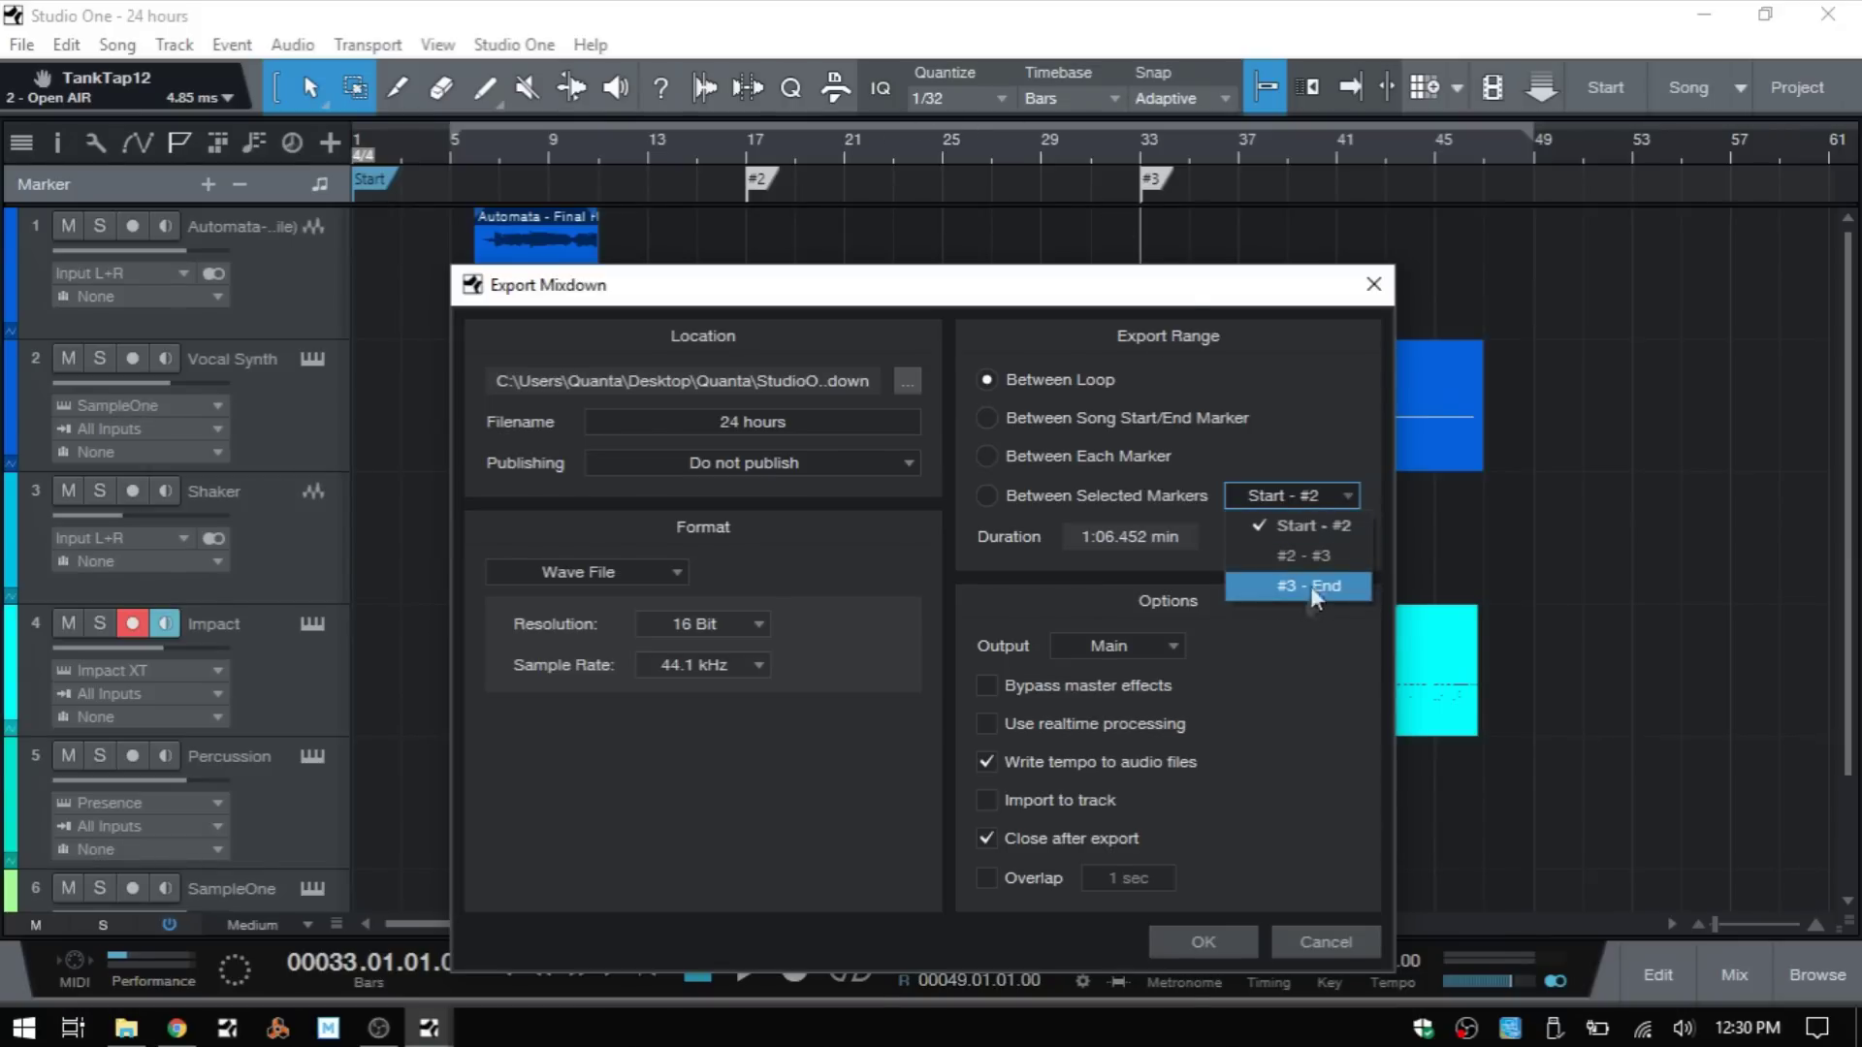
left_click(1328, 688)
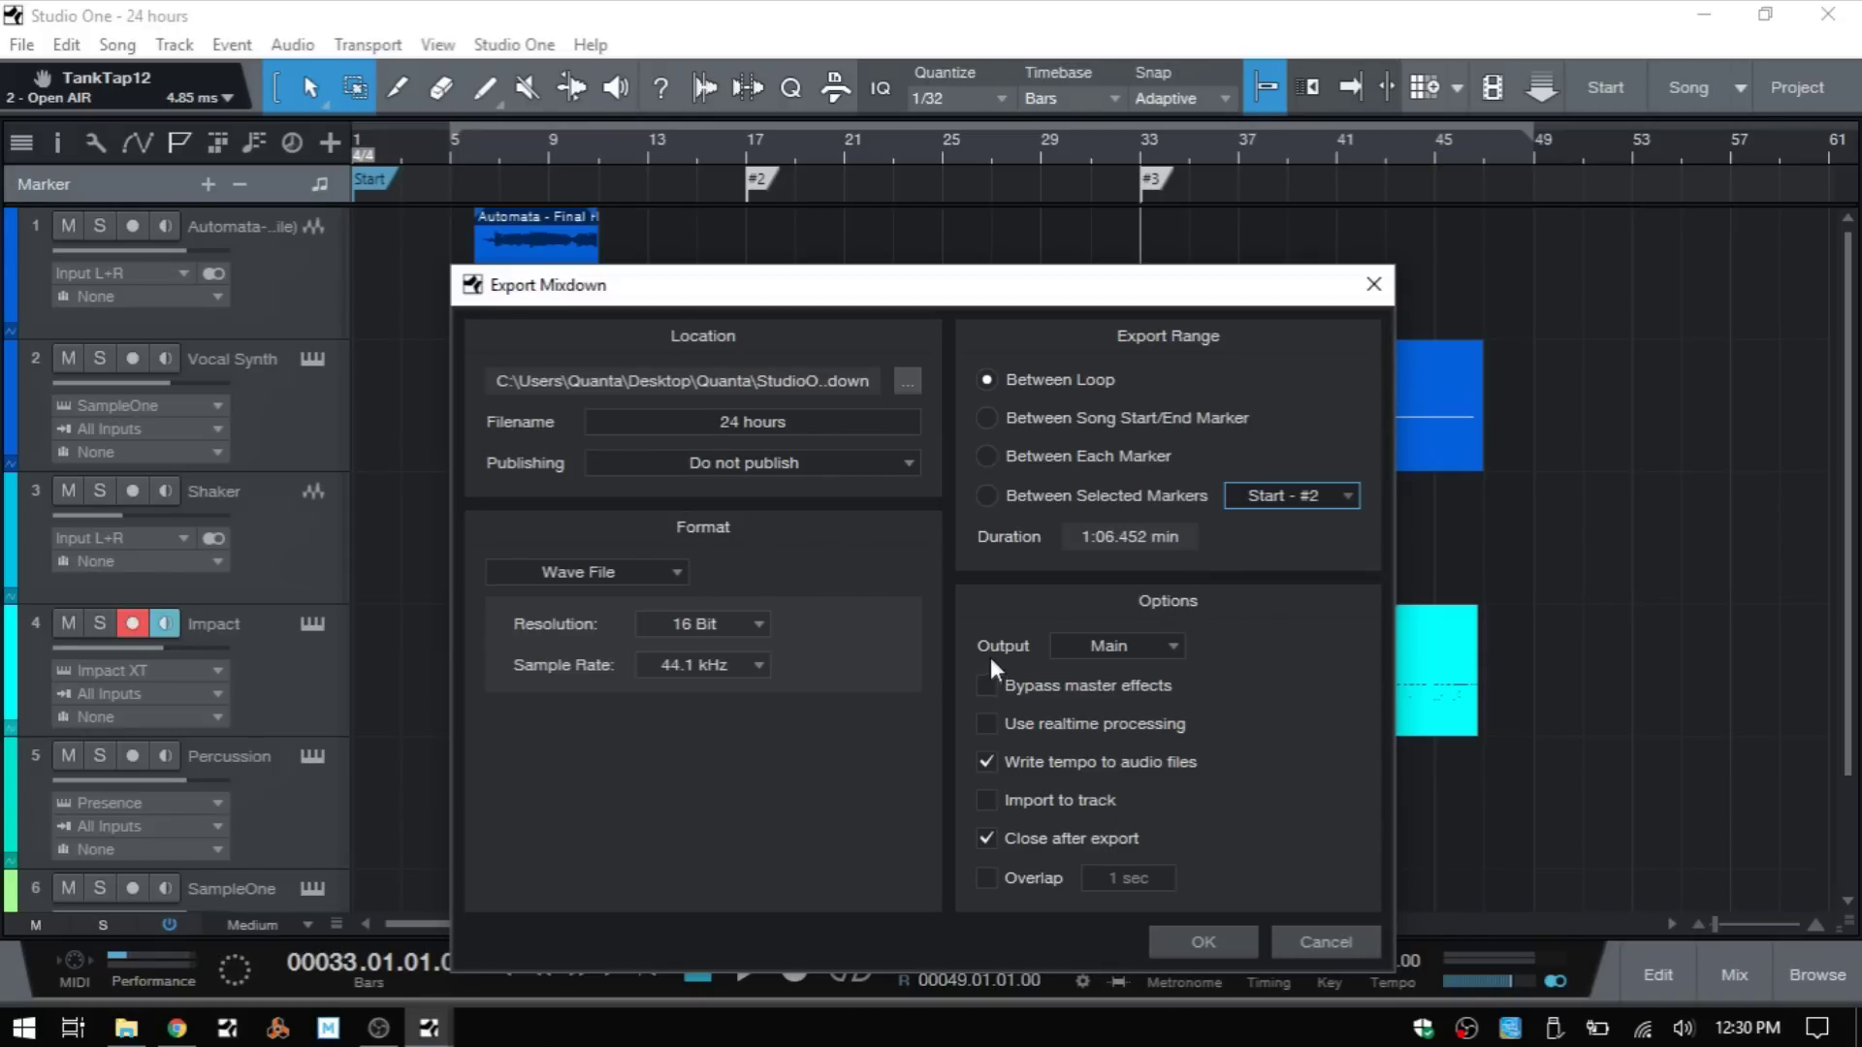
left_click(1173, 650)
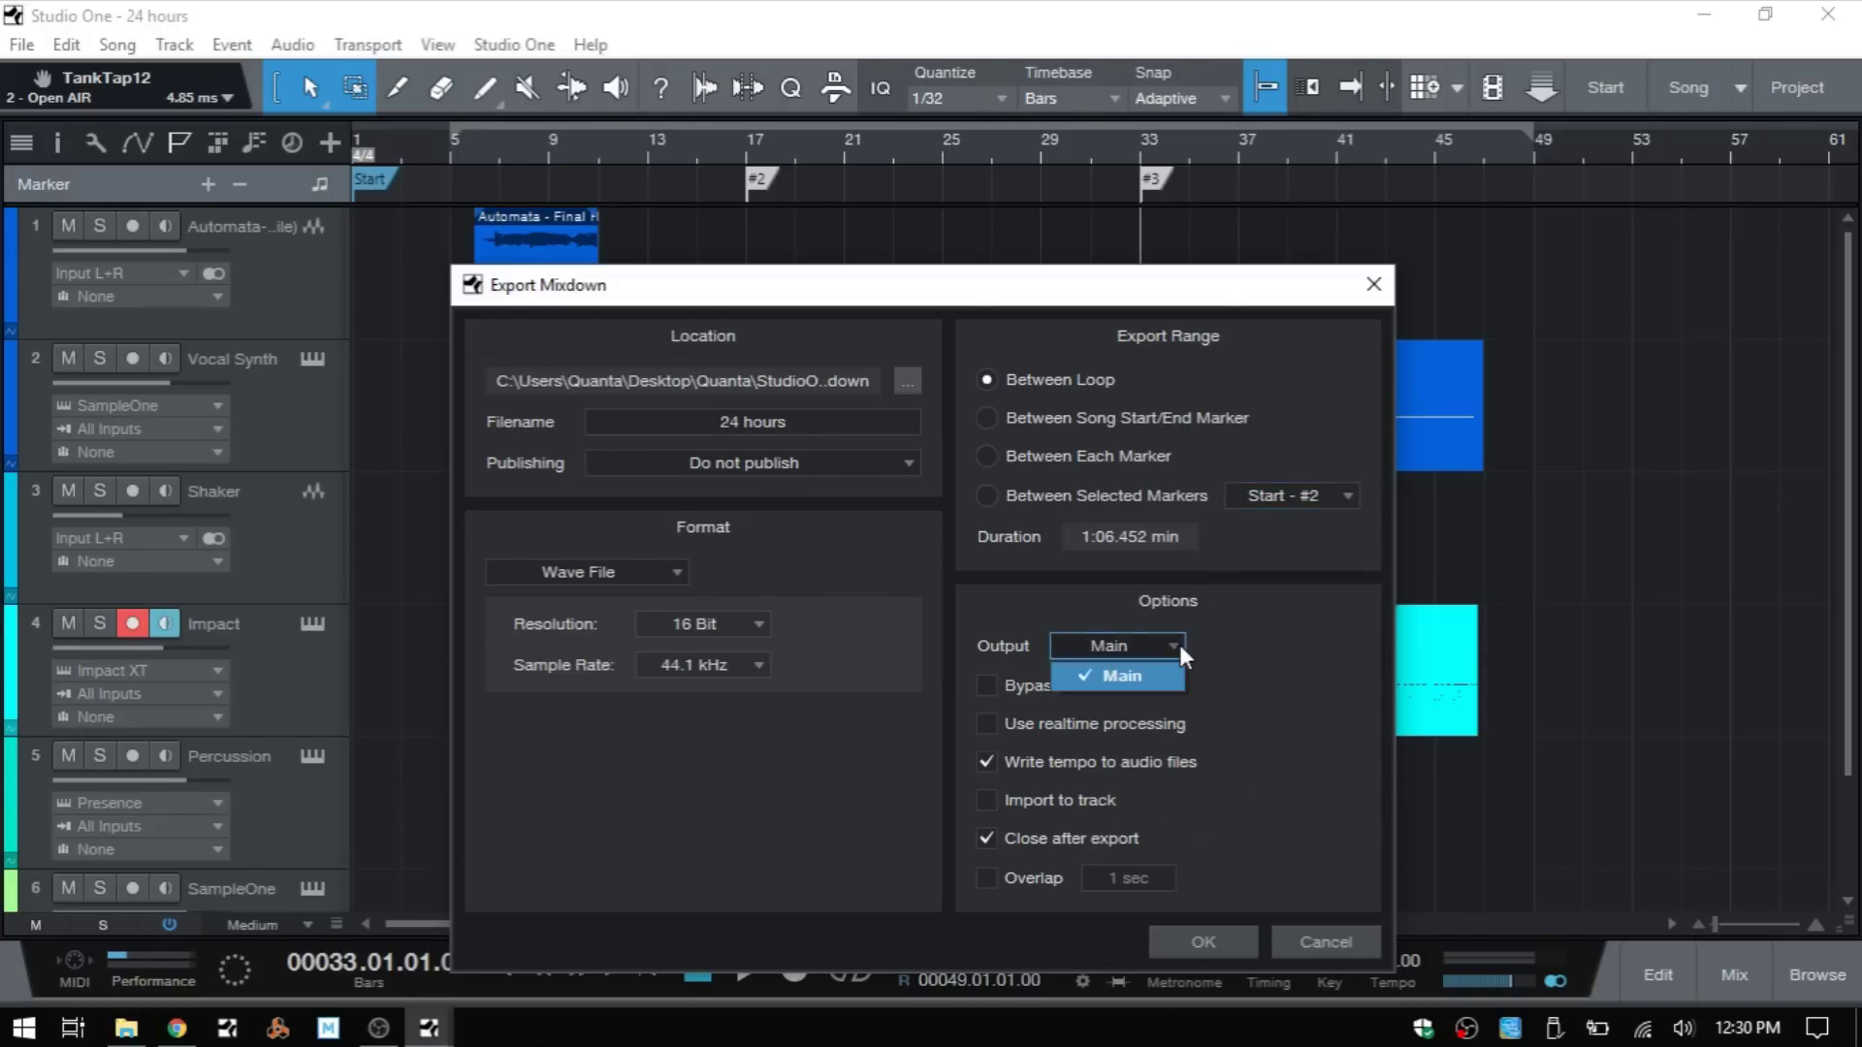
left_click(1297, 637)
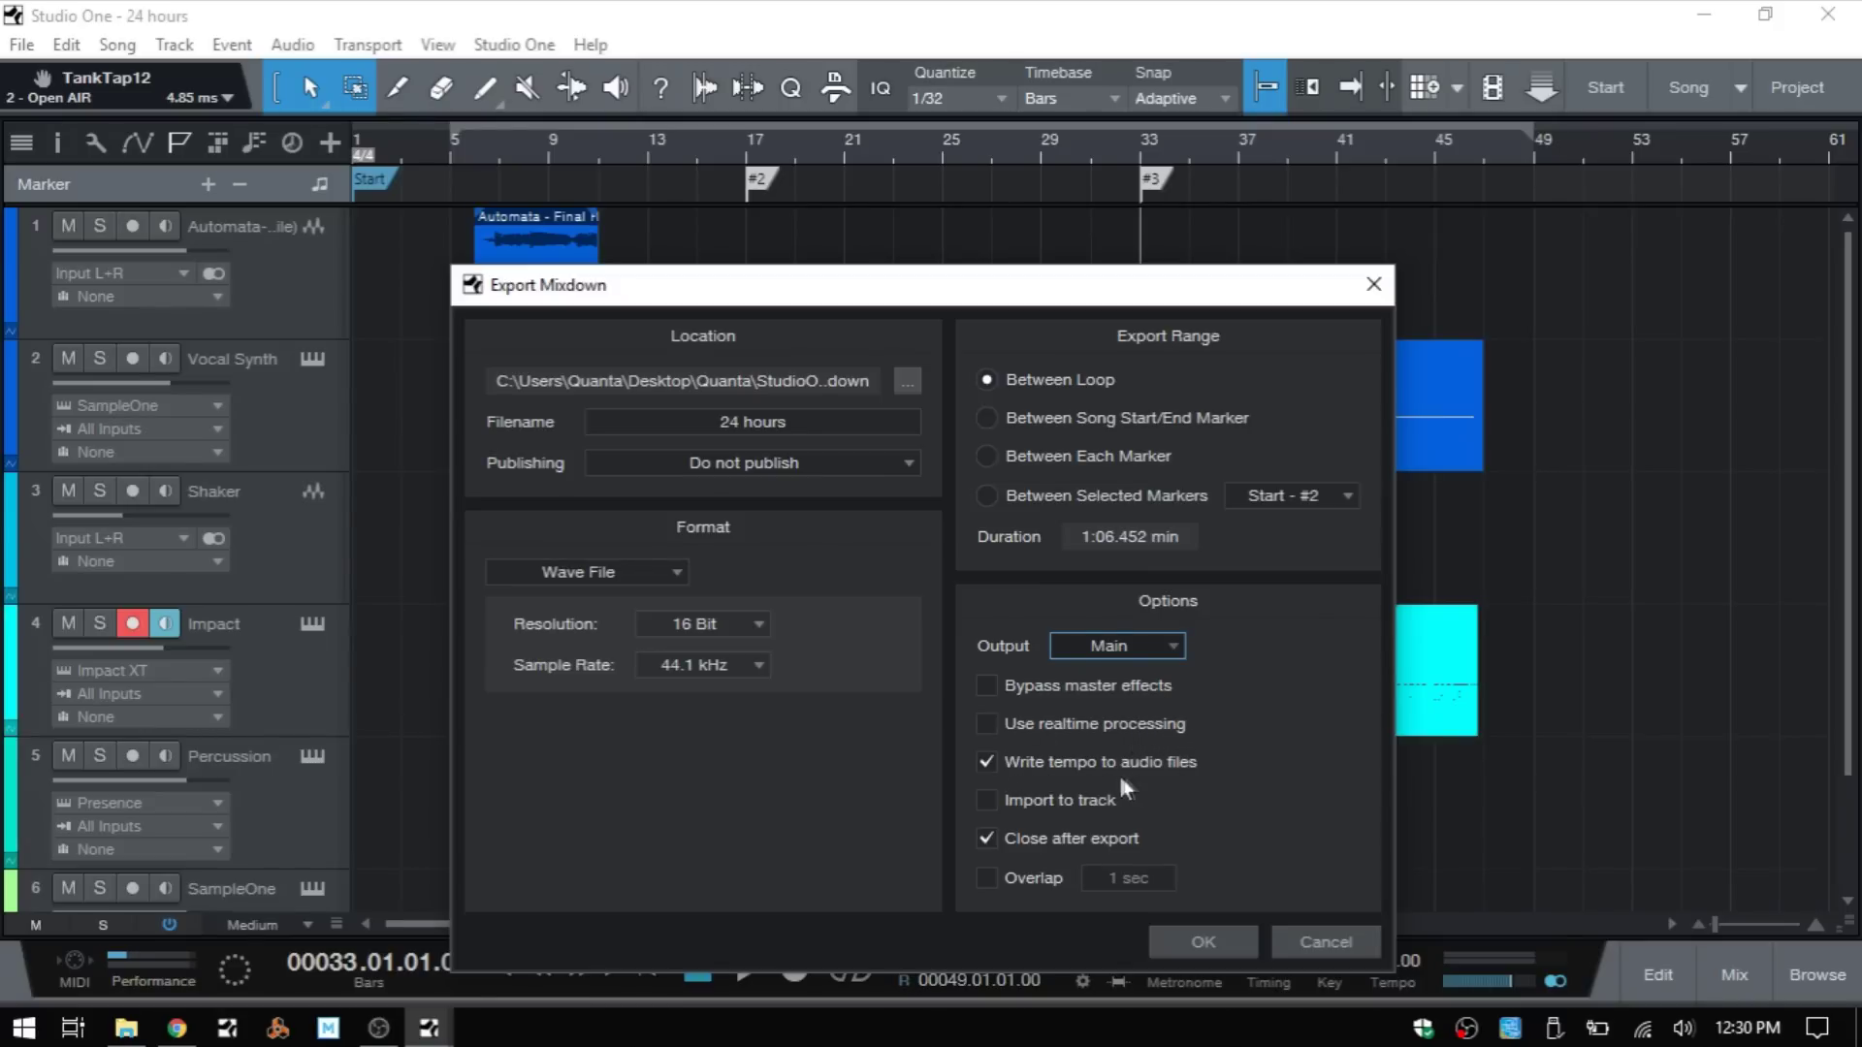
left_click_drag(923, 291, 837, 264)
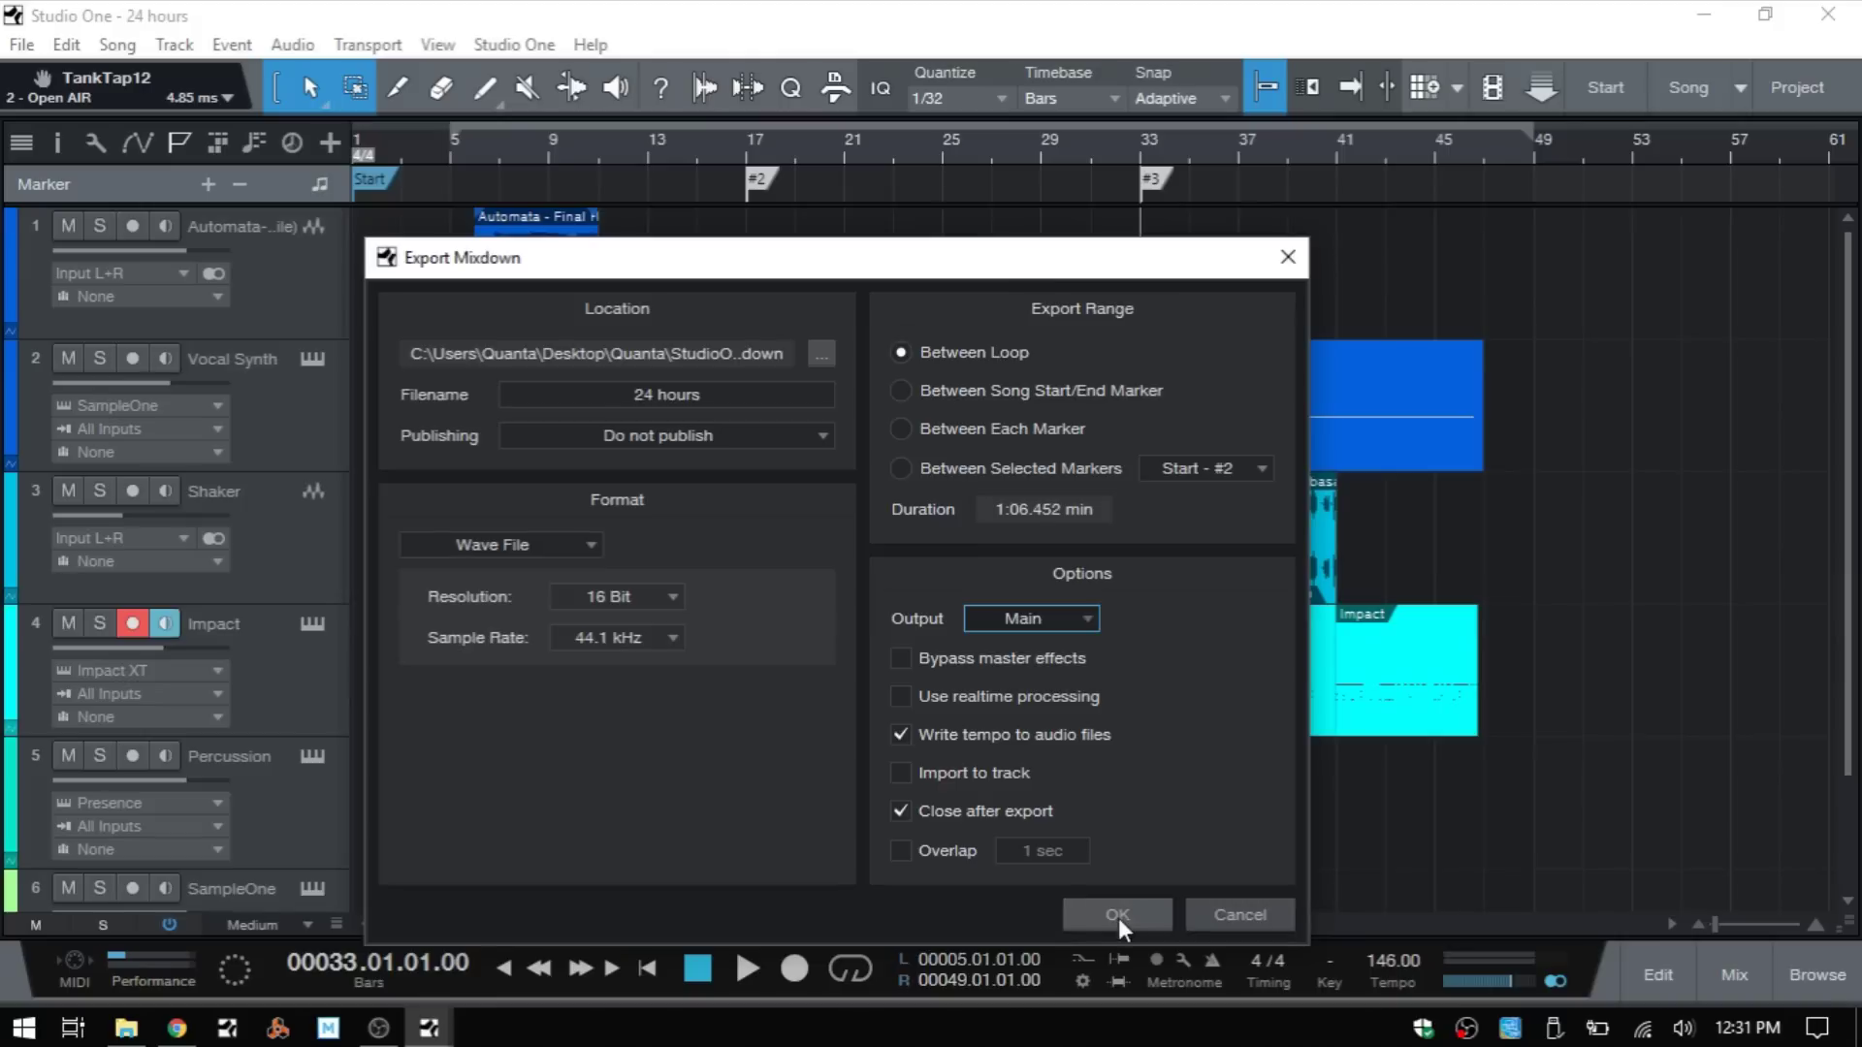
Step: Set the Desktop folder as the export location for the mixdown
left_click(821, 354)
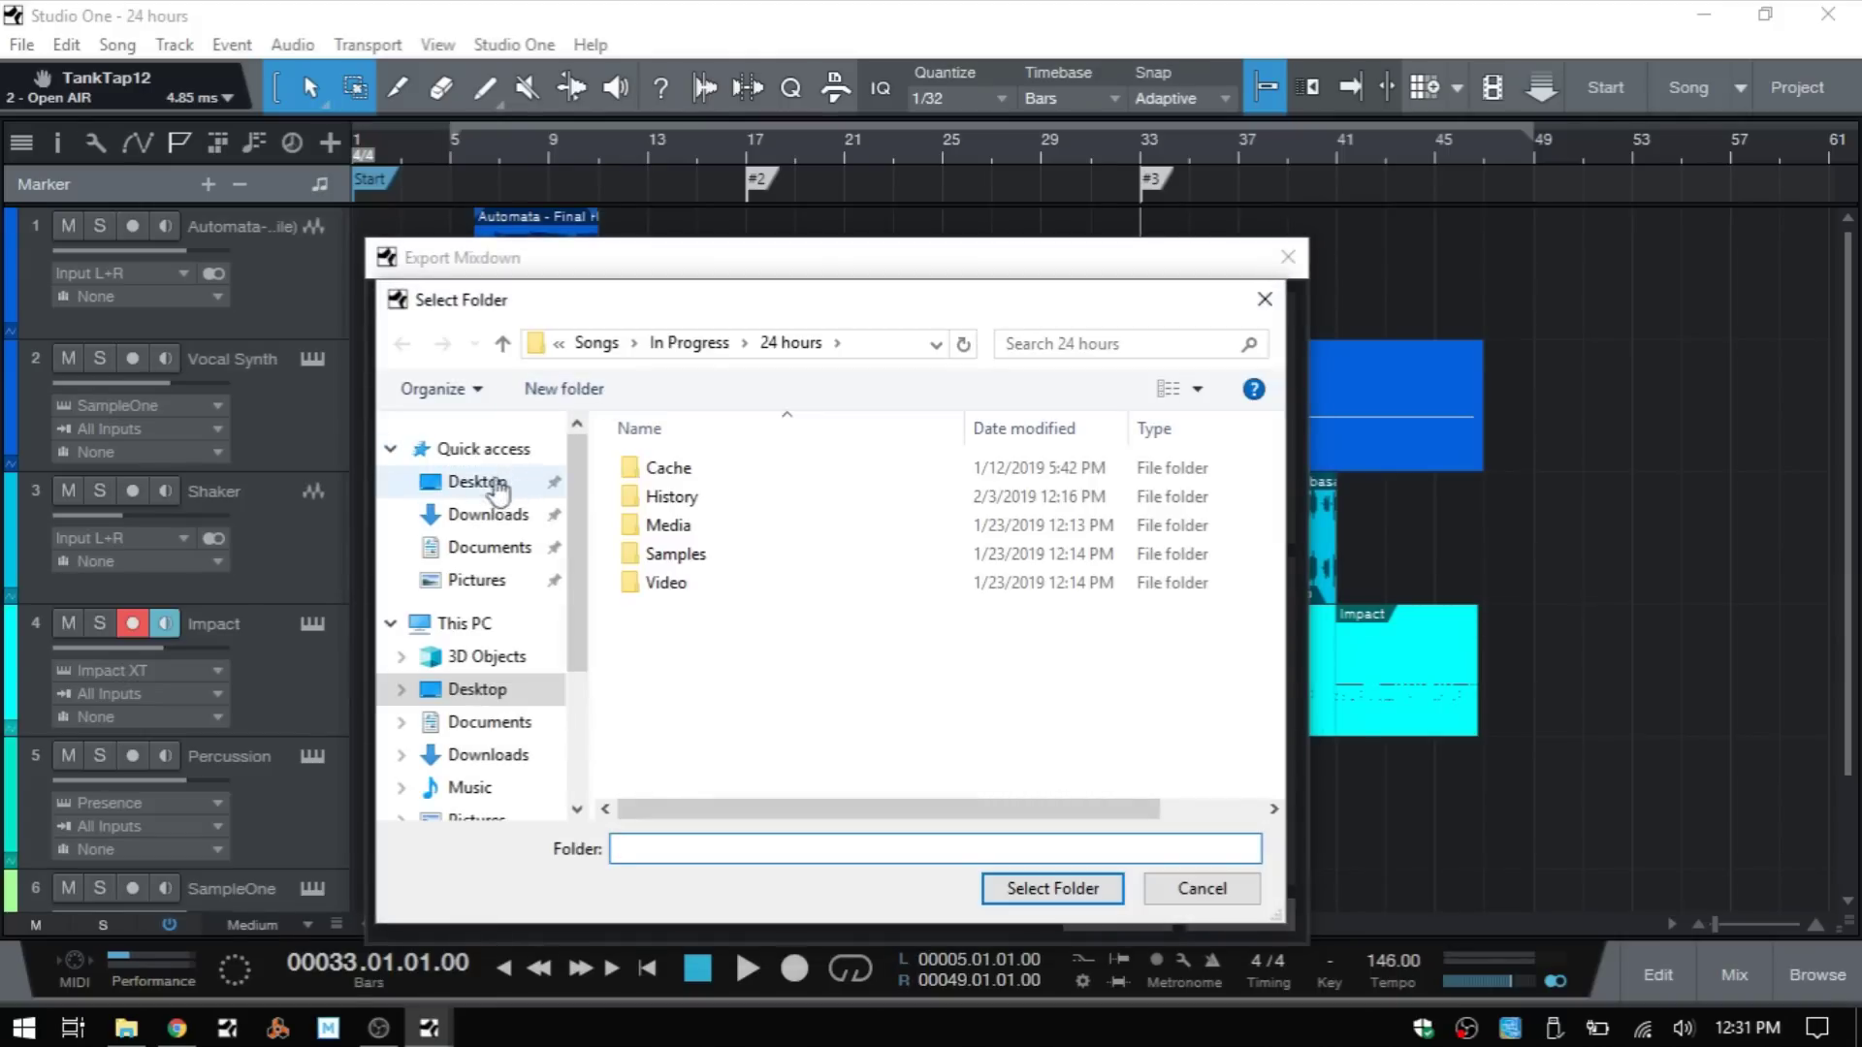
left_click(496, 485)
left_click(1052, 889)
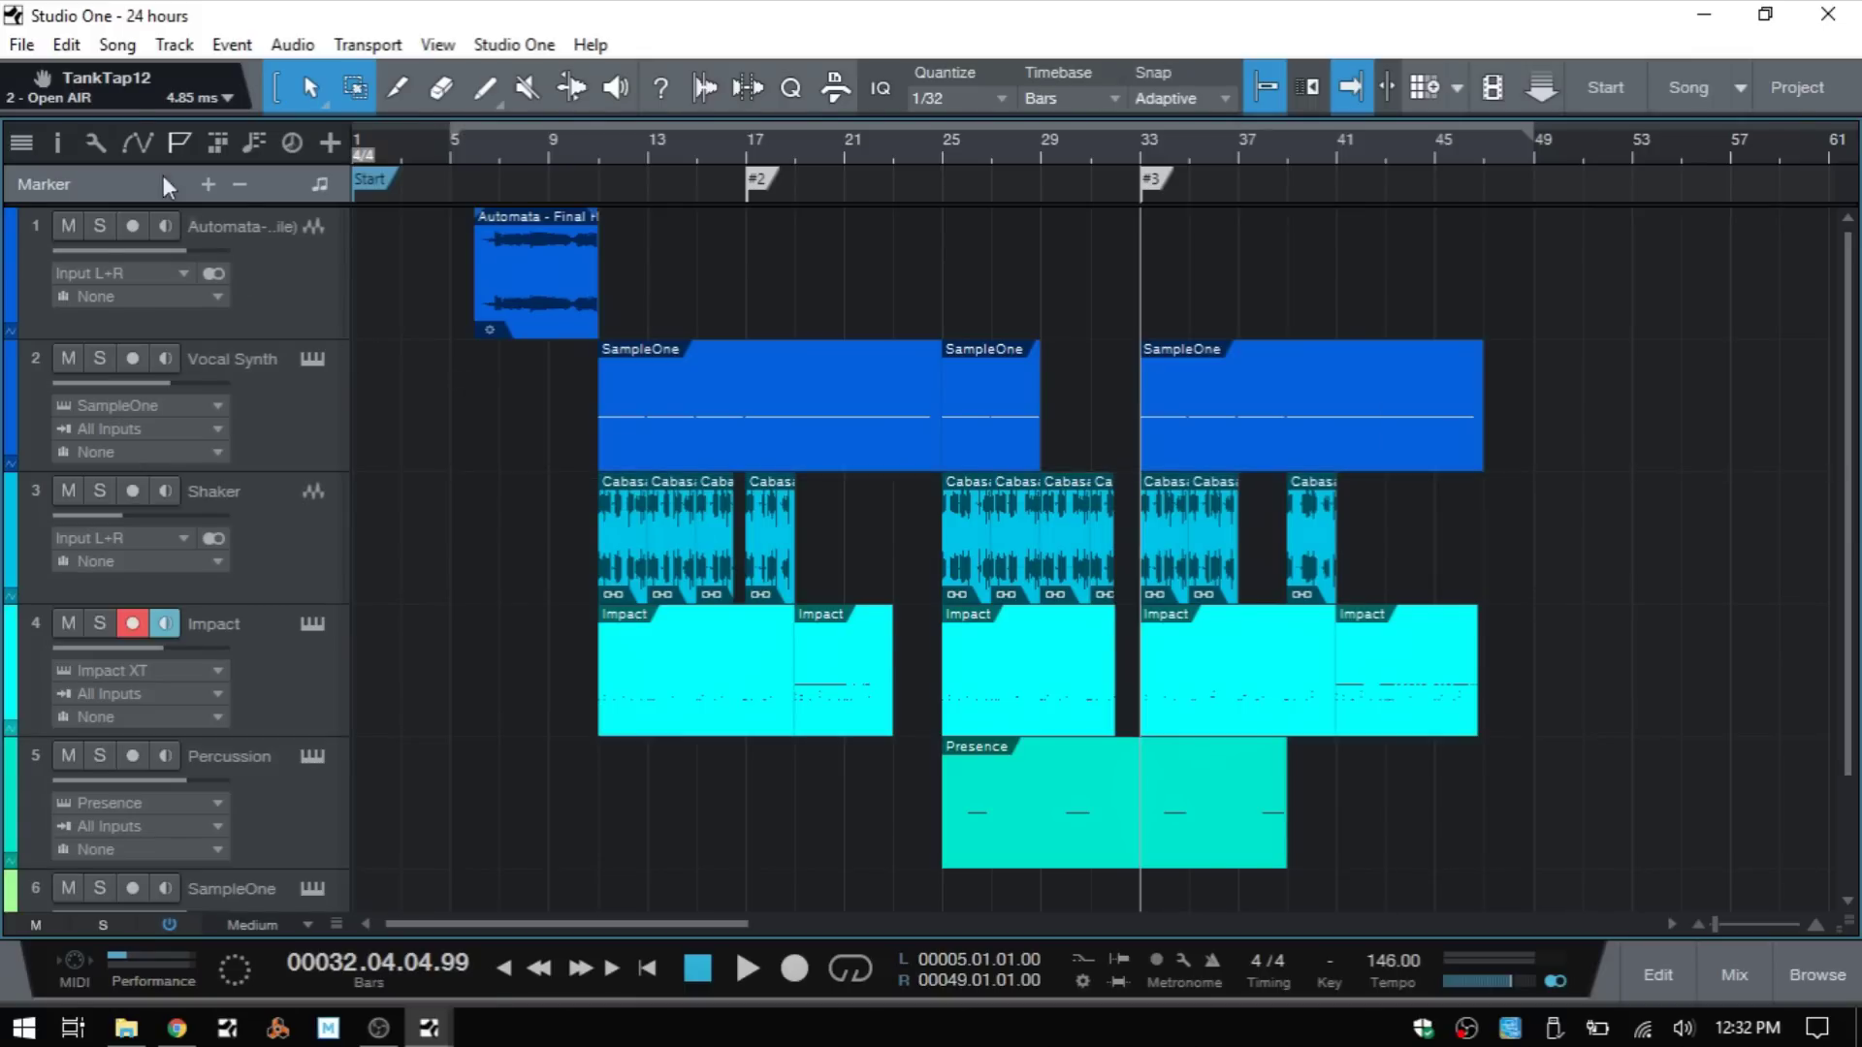
Step: Open the stem export settings, compare the Channels sources with the Tracks sources, and cancel the export
left_click(118, 45)
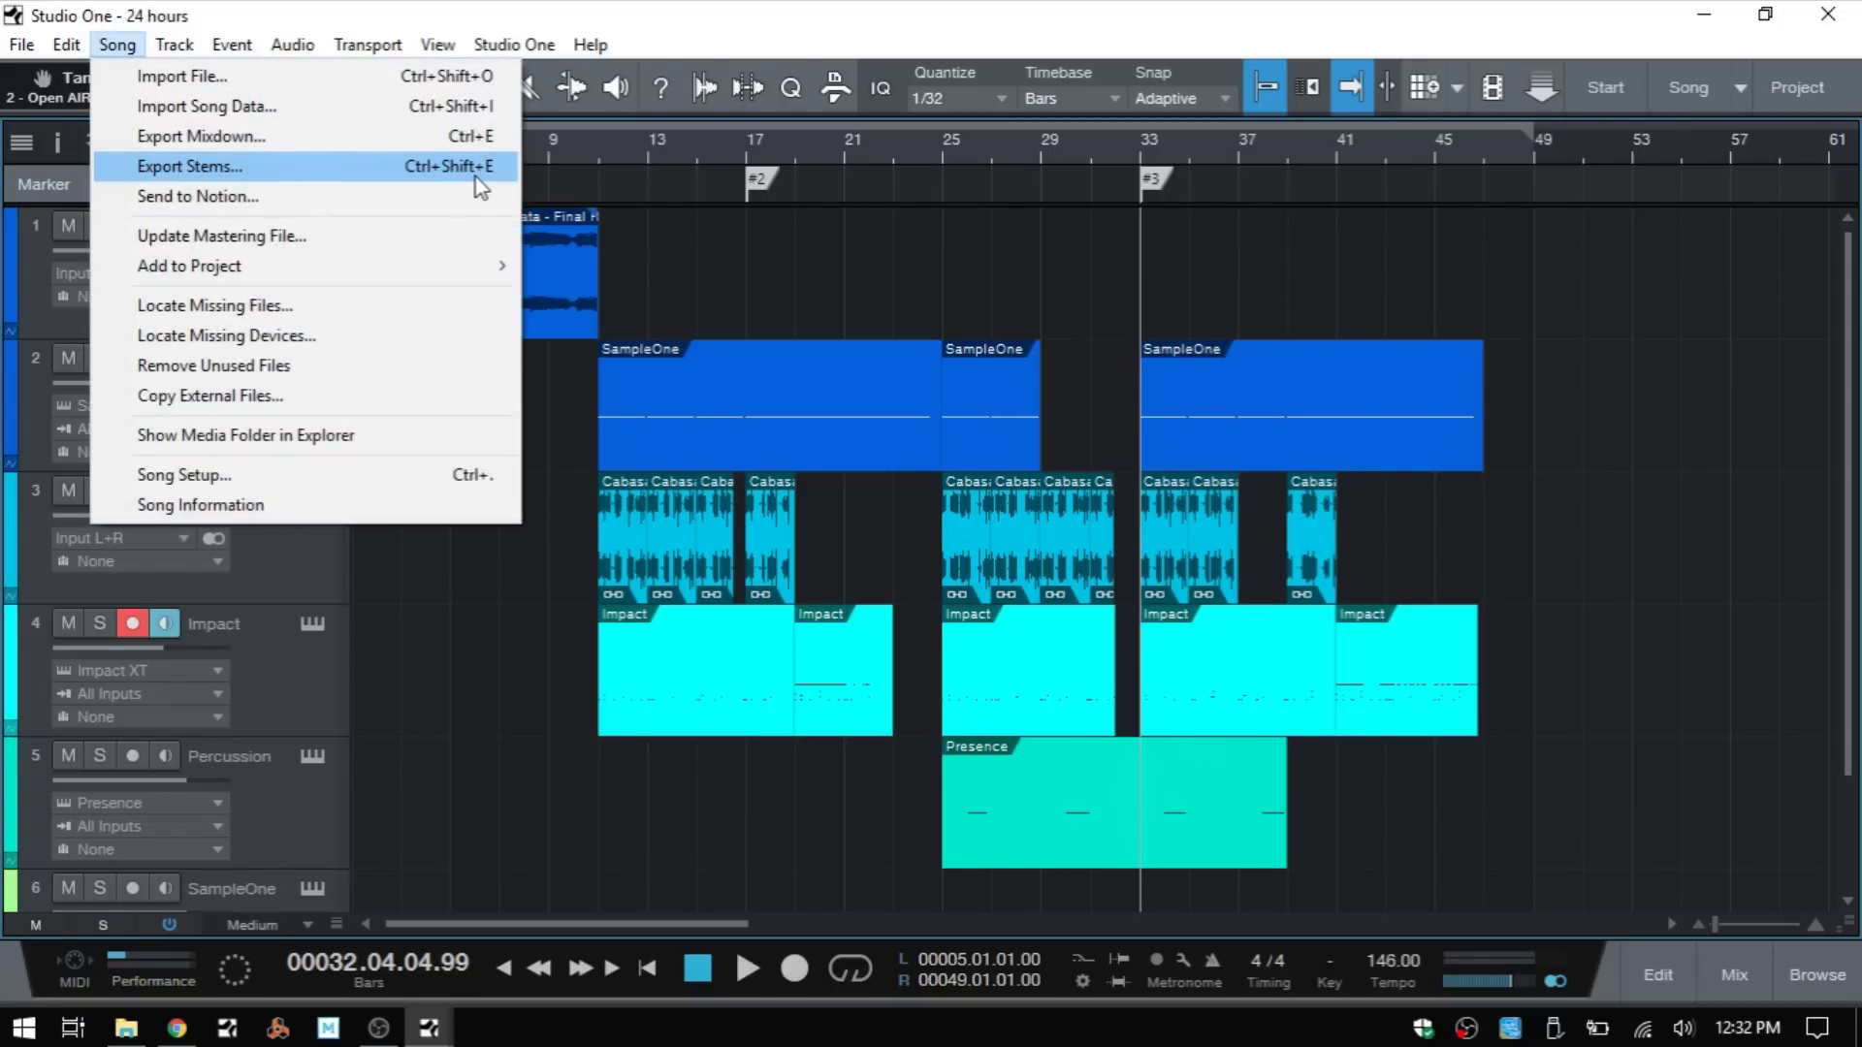
left_click(289, 171)
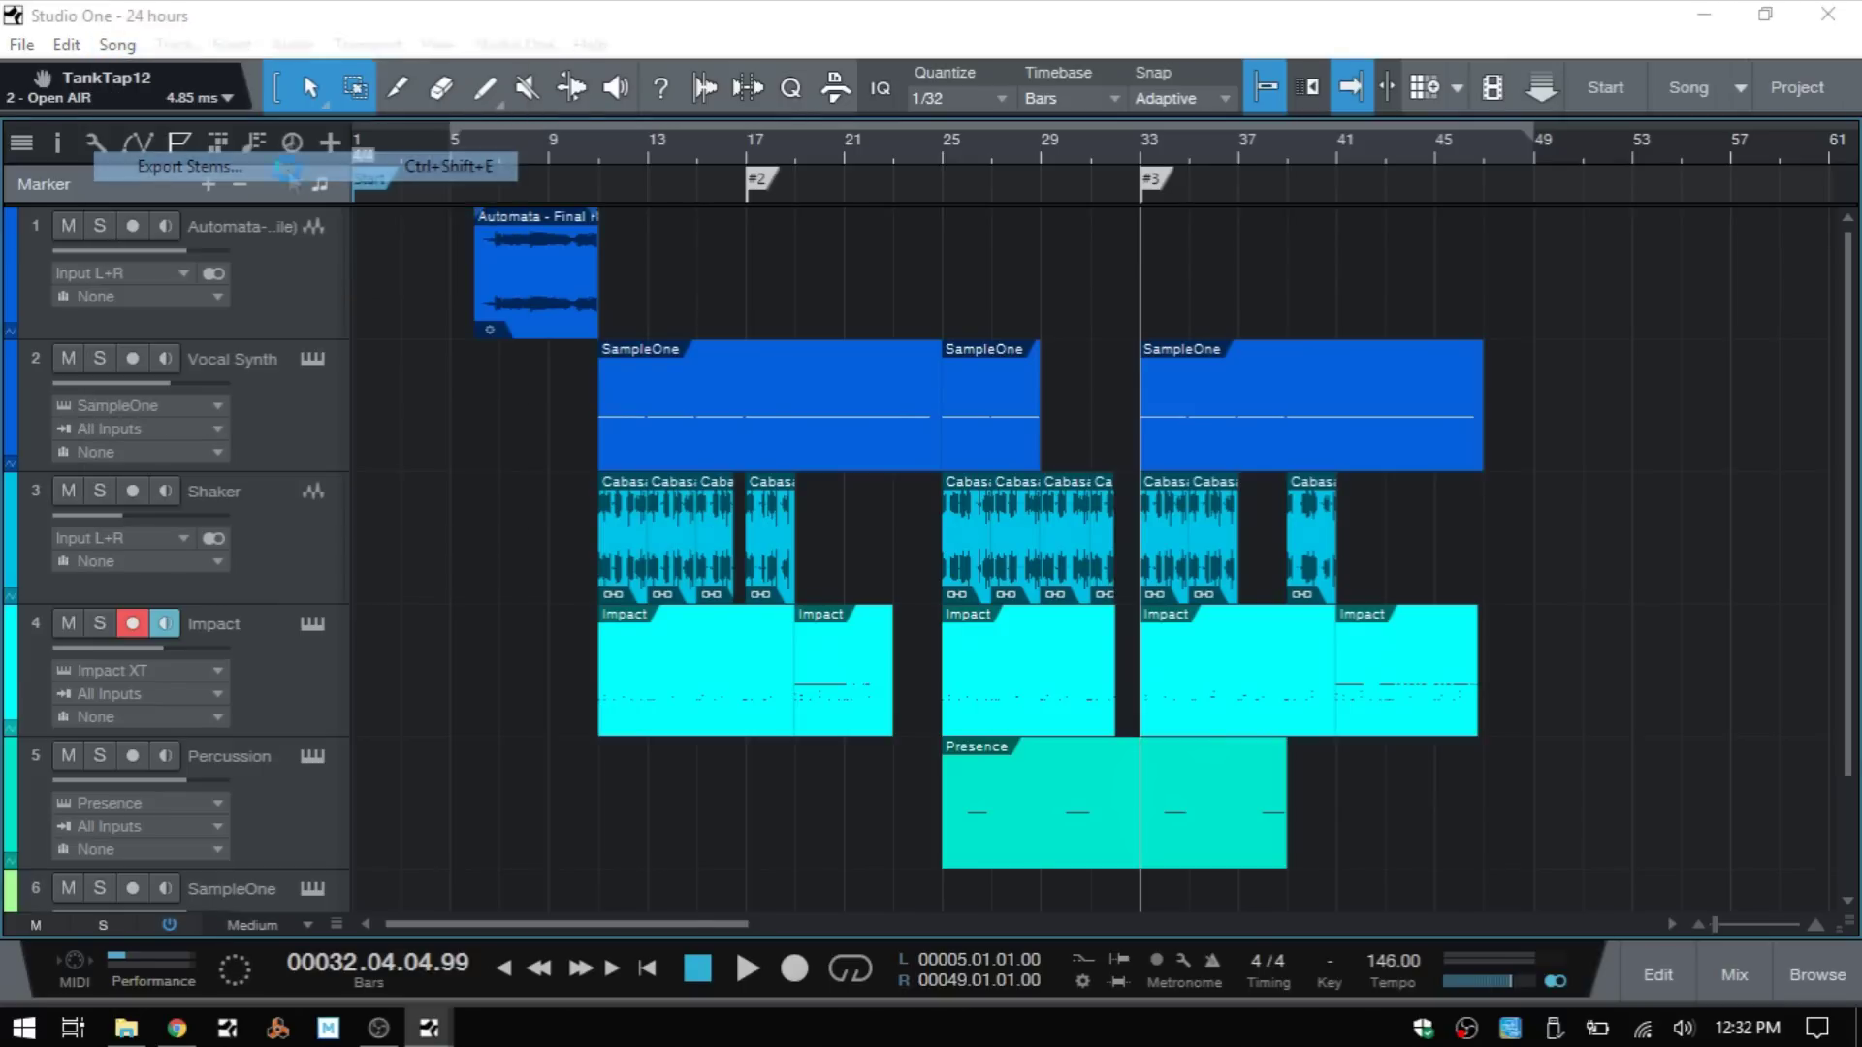
left_click_drag(1008, 204, 849, 134)
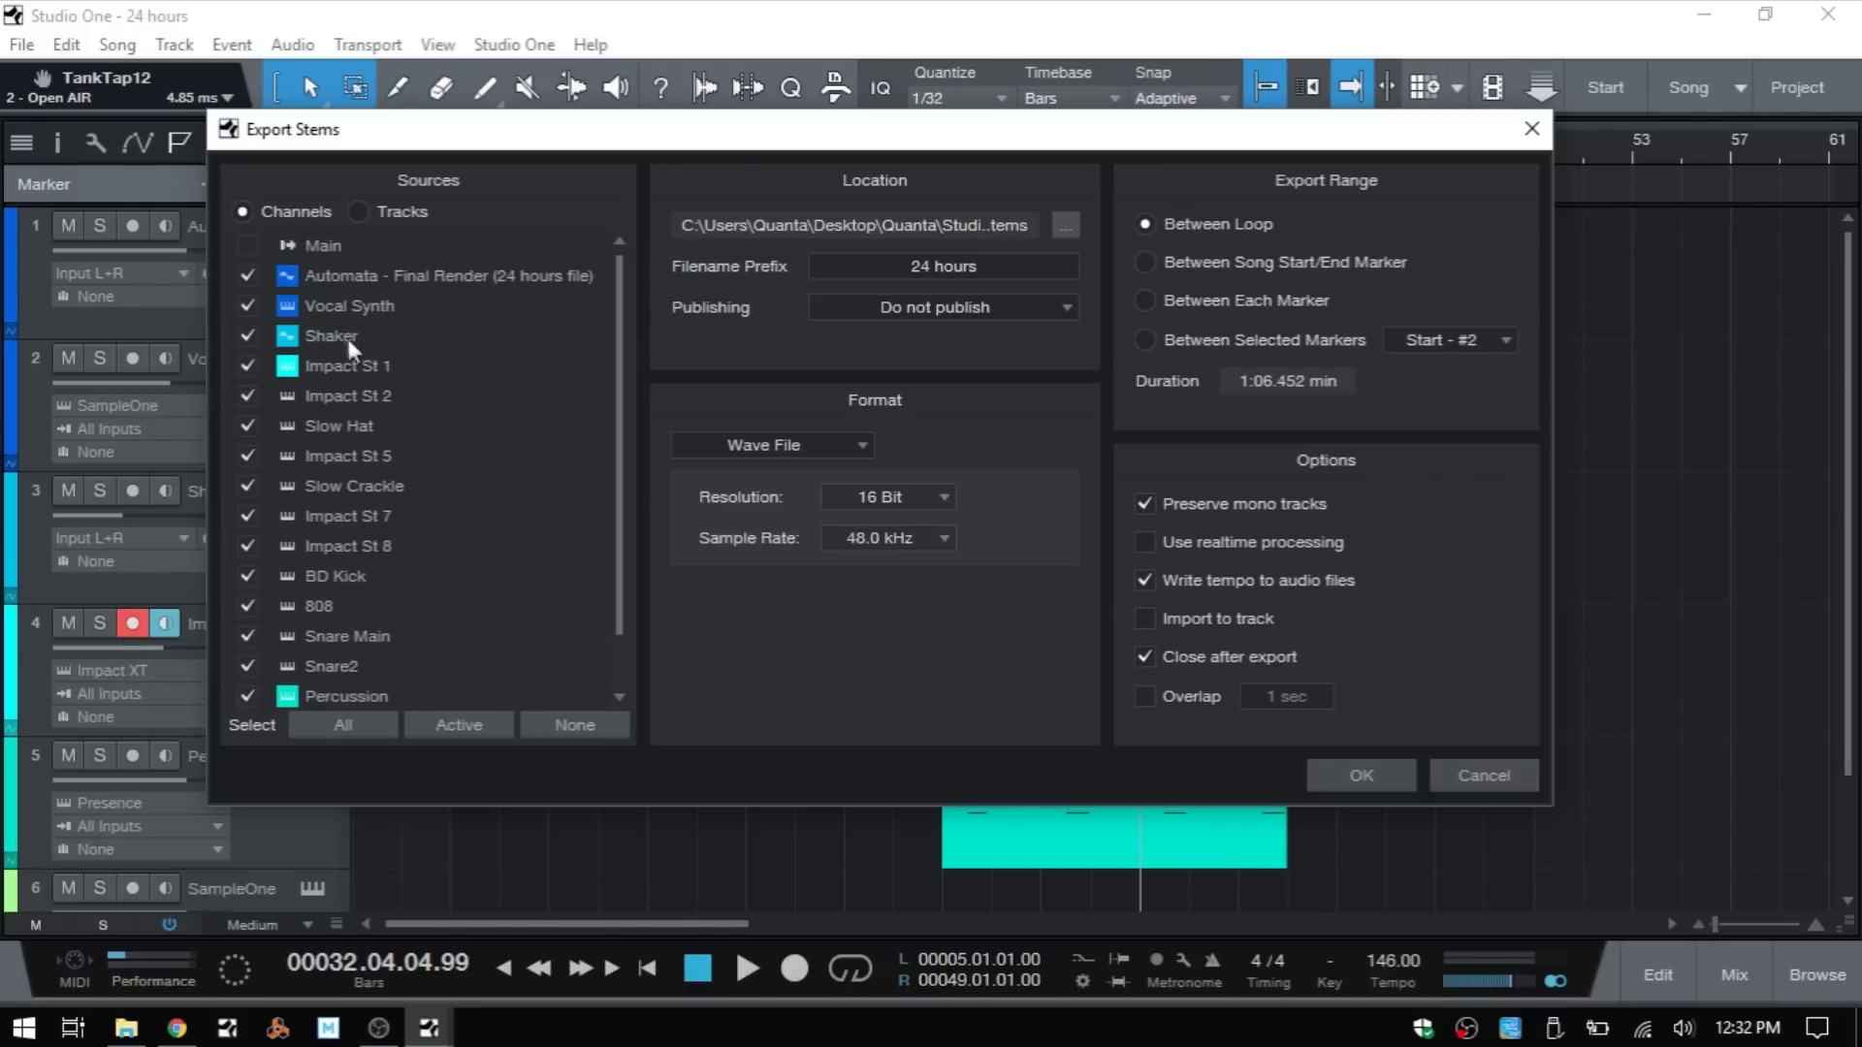
scroll(350, 346, "down", 1)
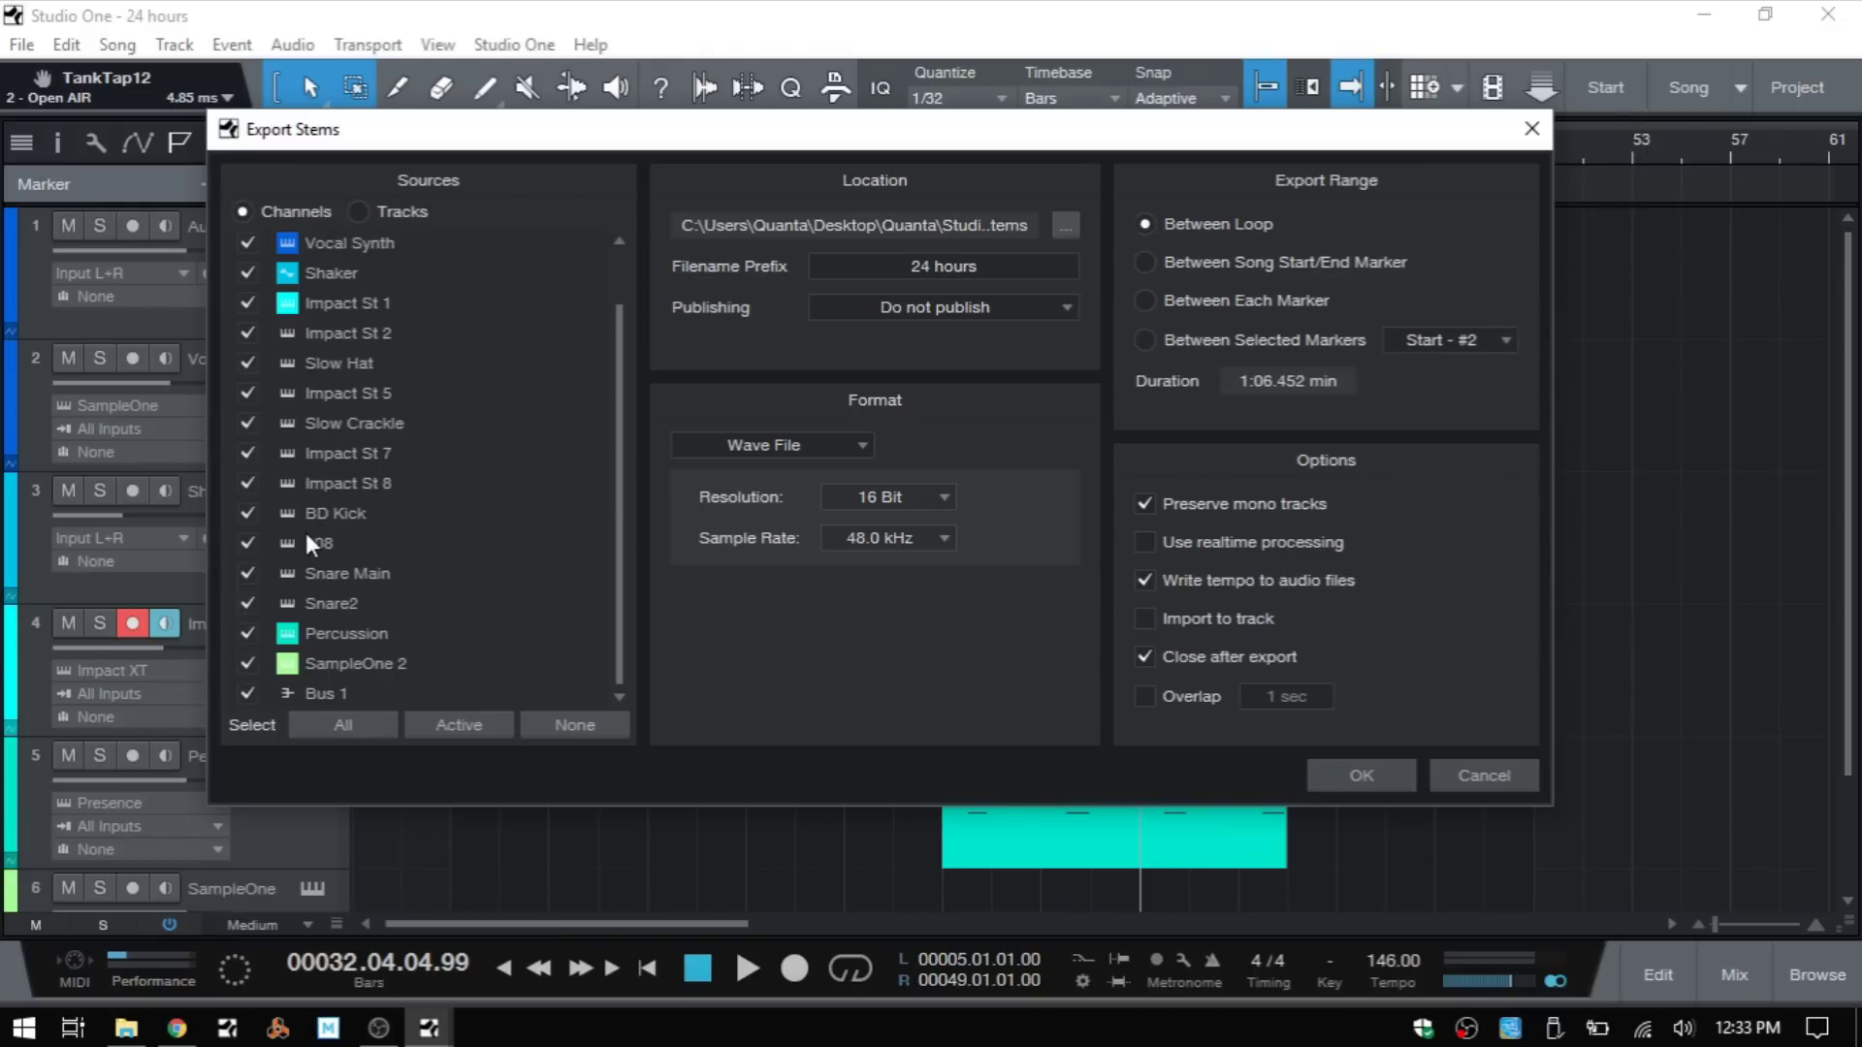
scroll(320, 402, "up", 2)
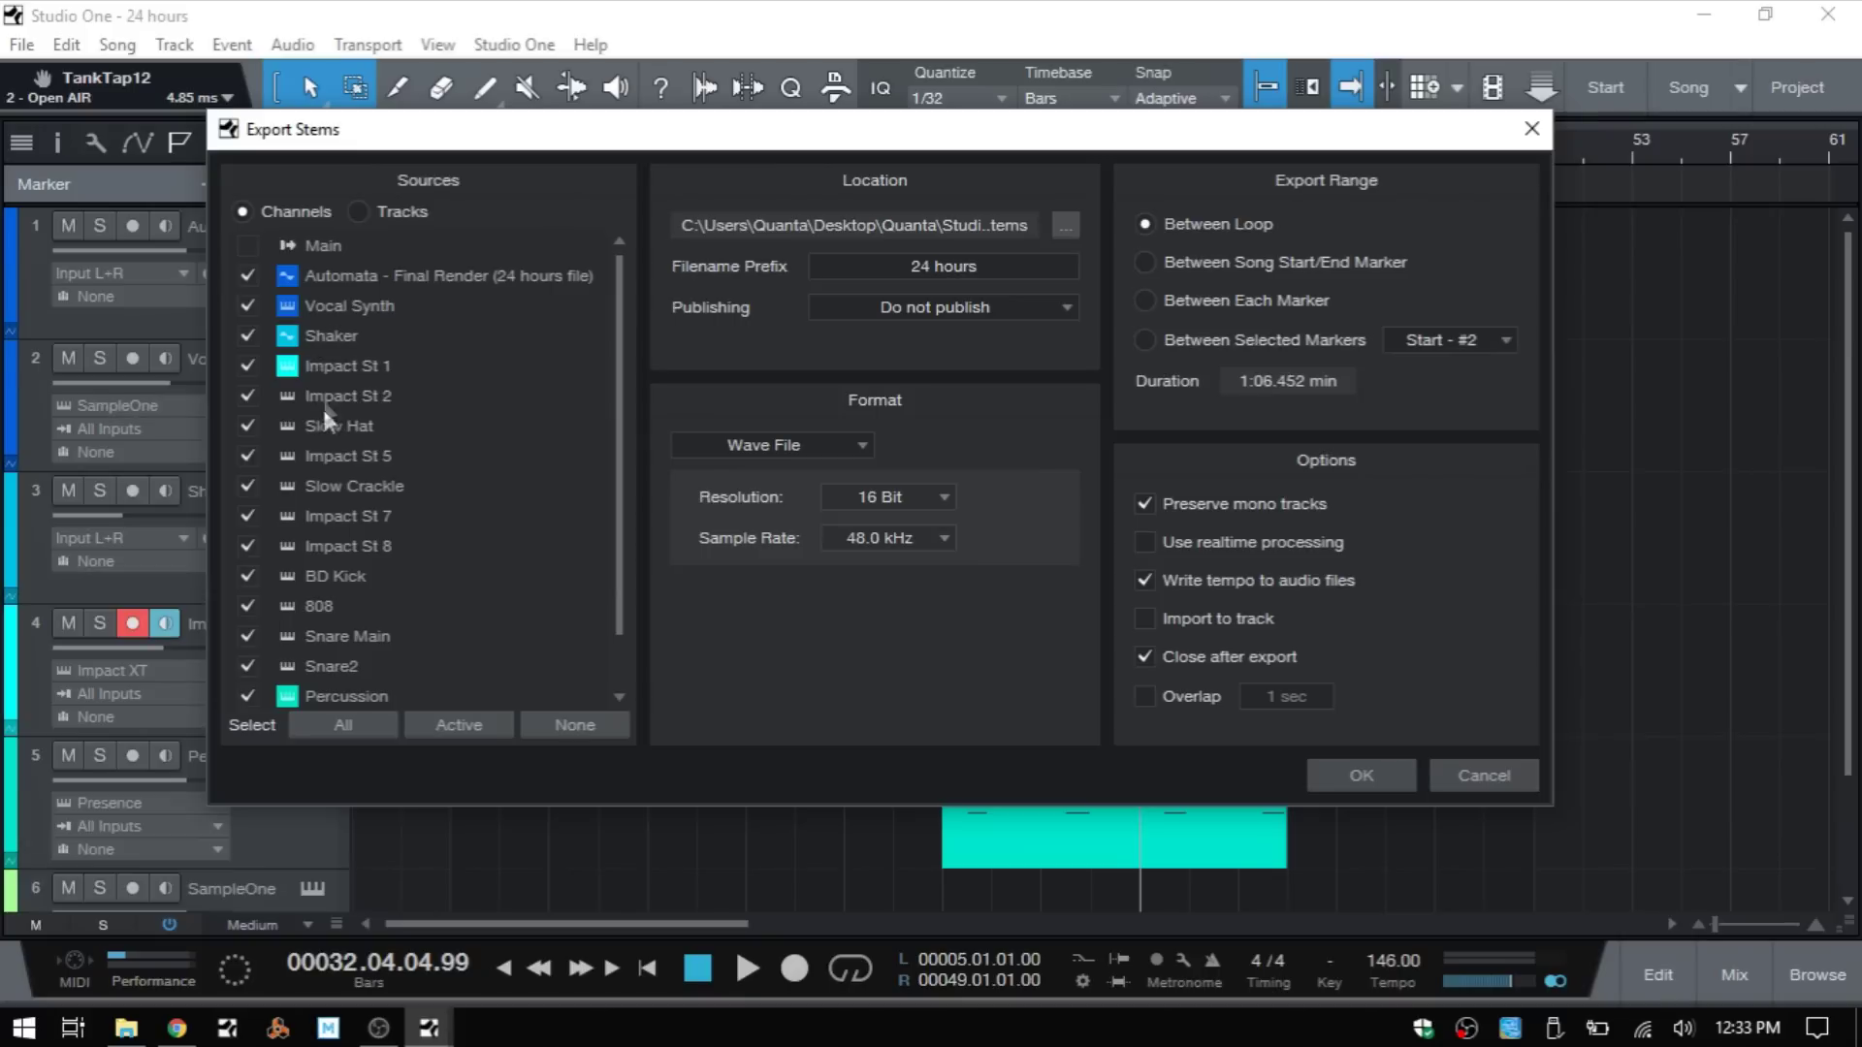
scroll(310, 388, "down", 2)
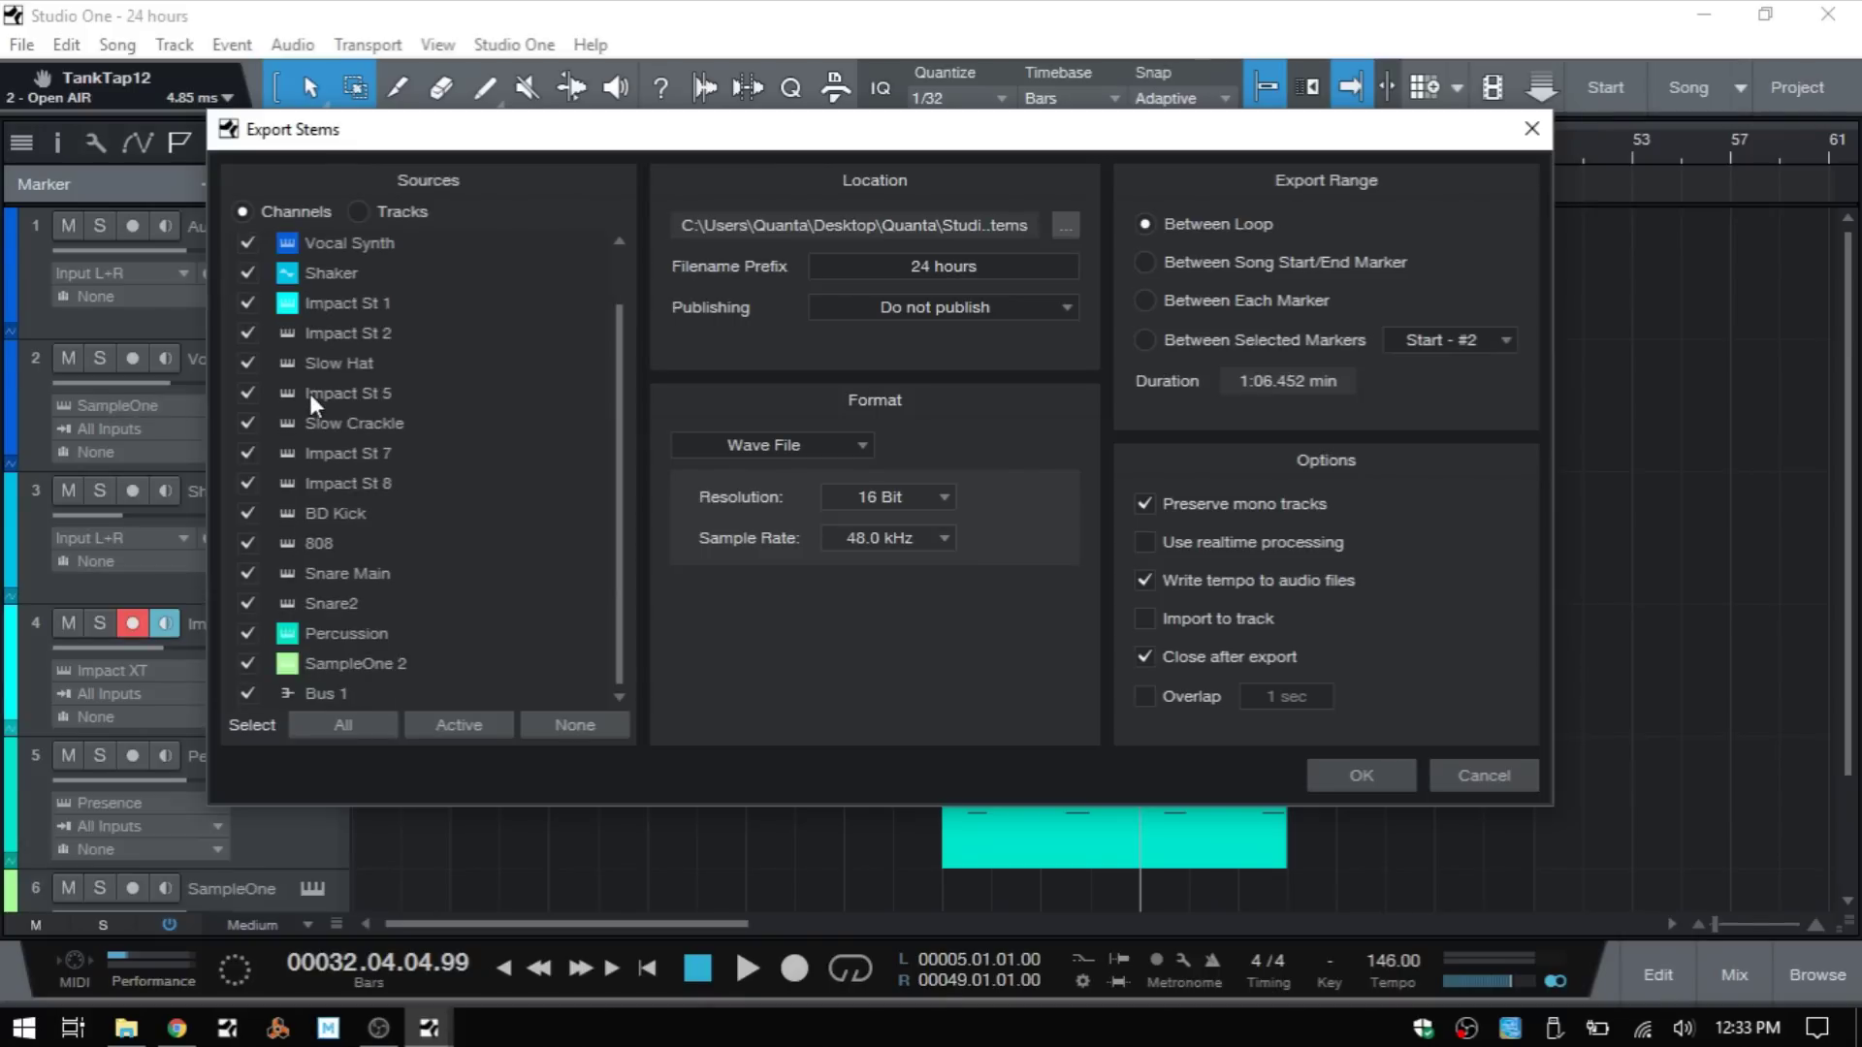
left_click_drag(718, 129, 966, 121)
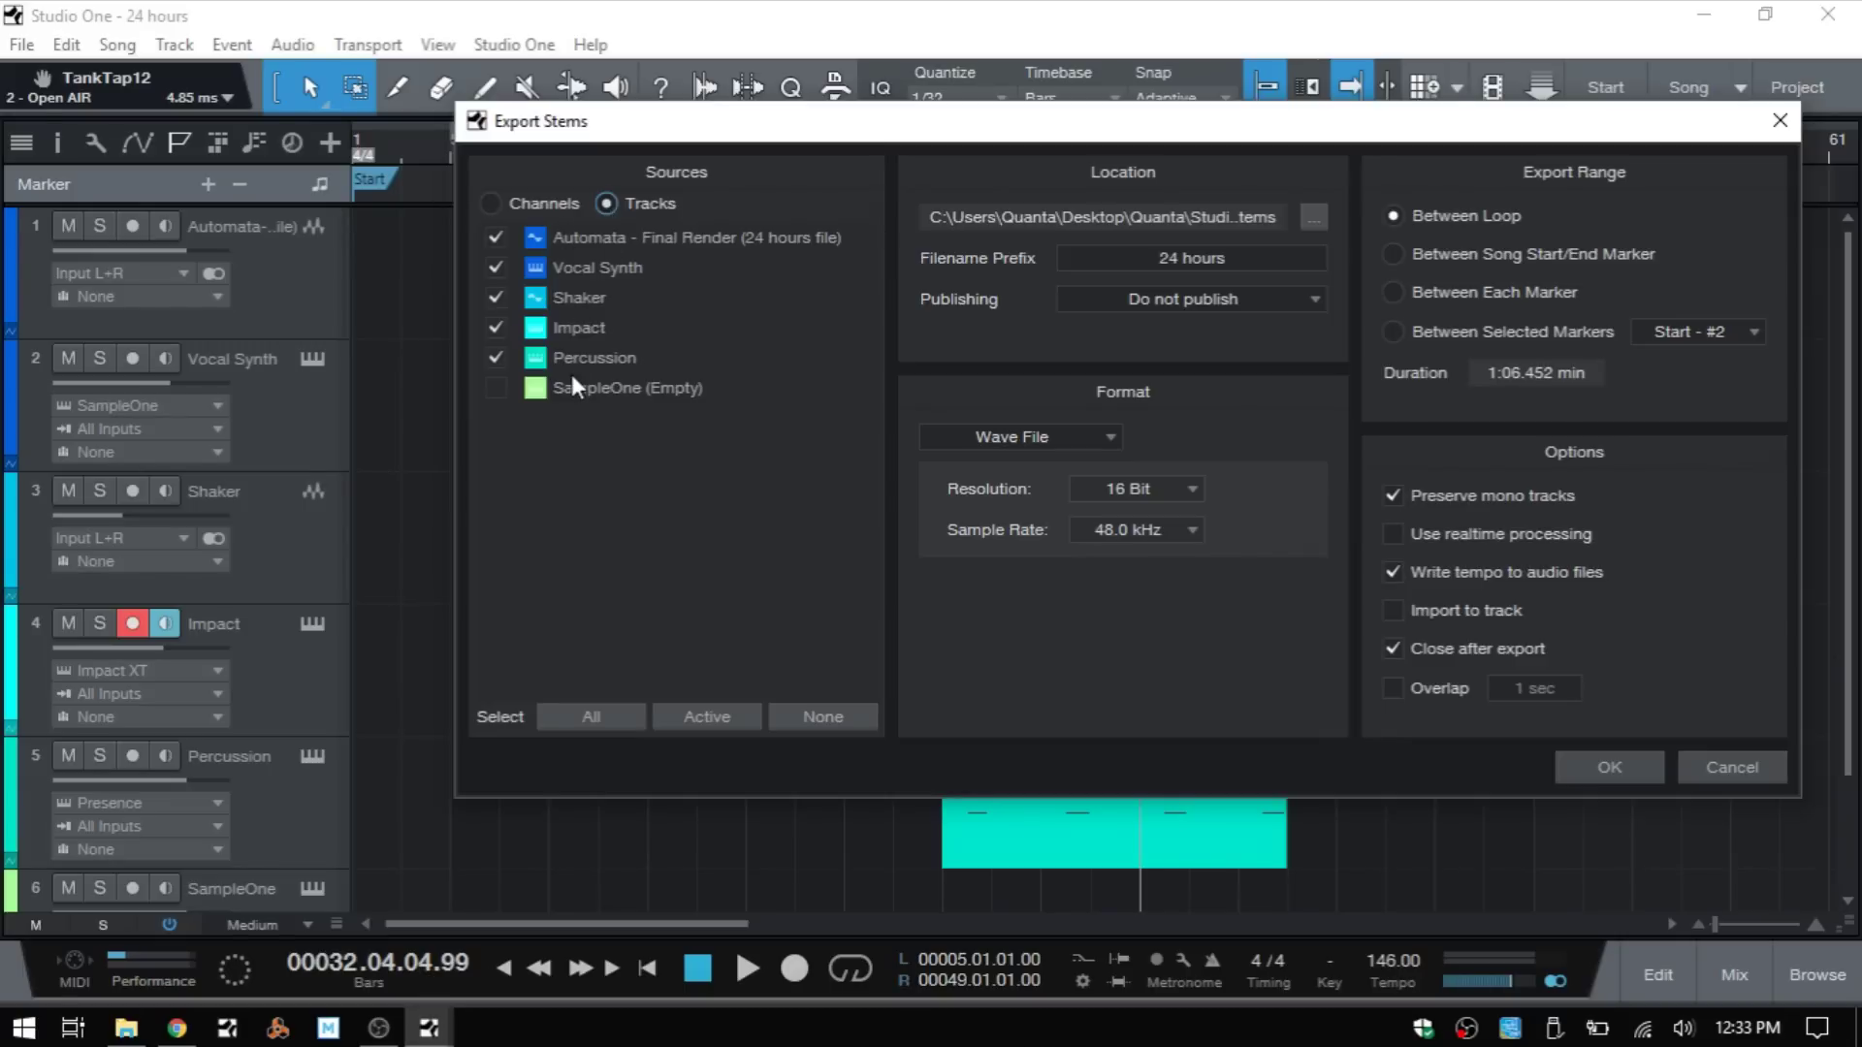
left_click(1722, 782)
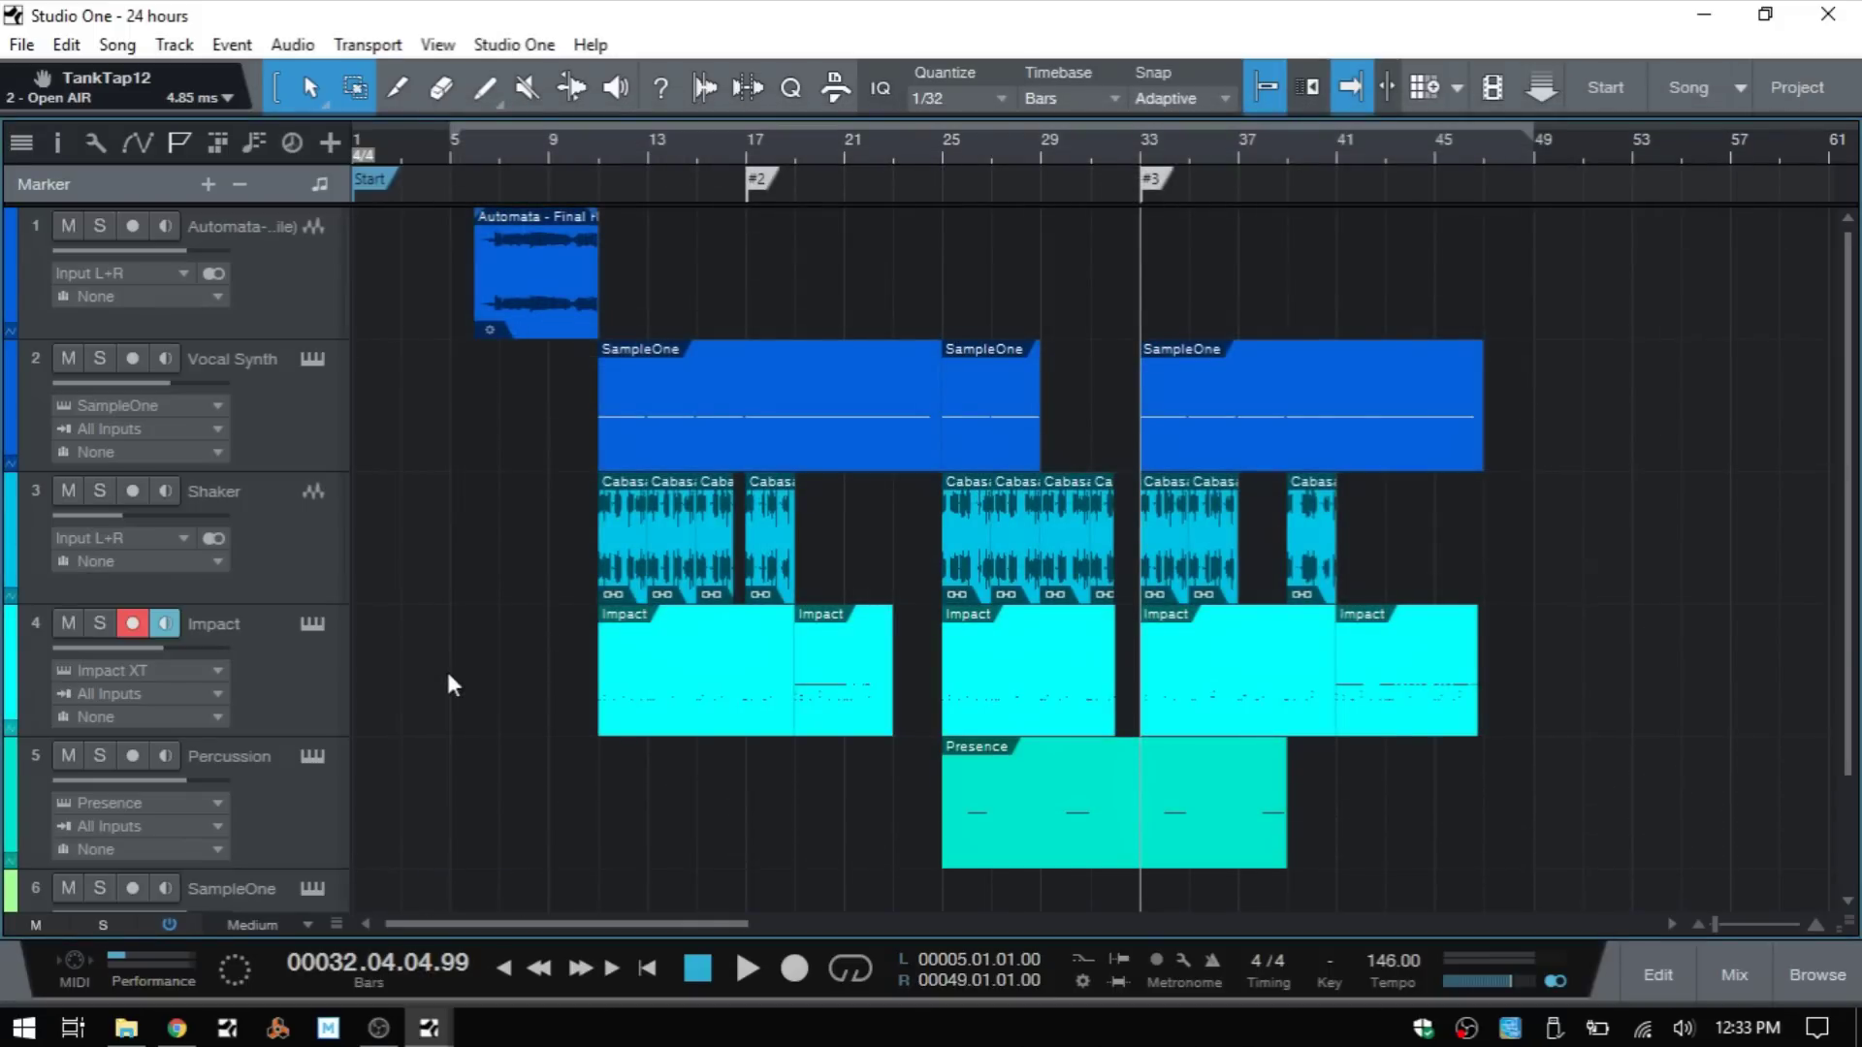
Step: Reduce the track height to Normal and open the mixer to look over the song's channels
key("shift+w")
key("shift+w")
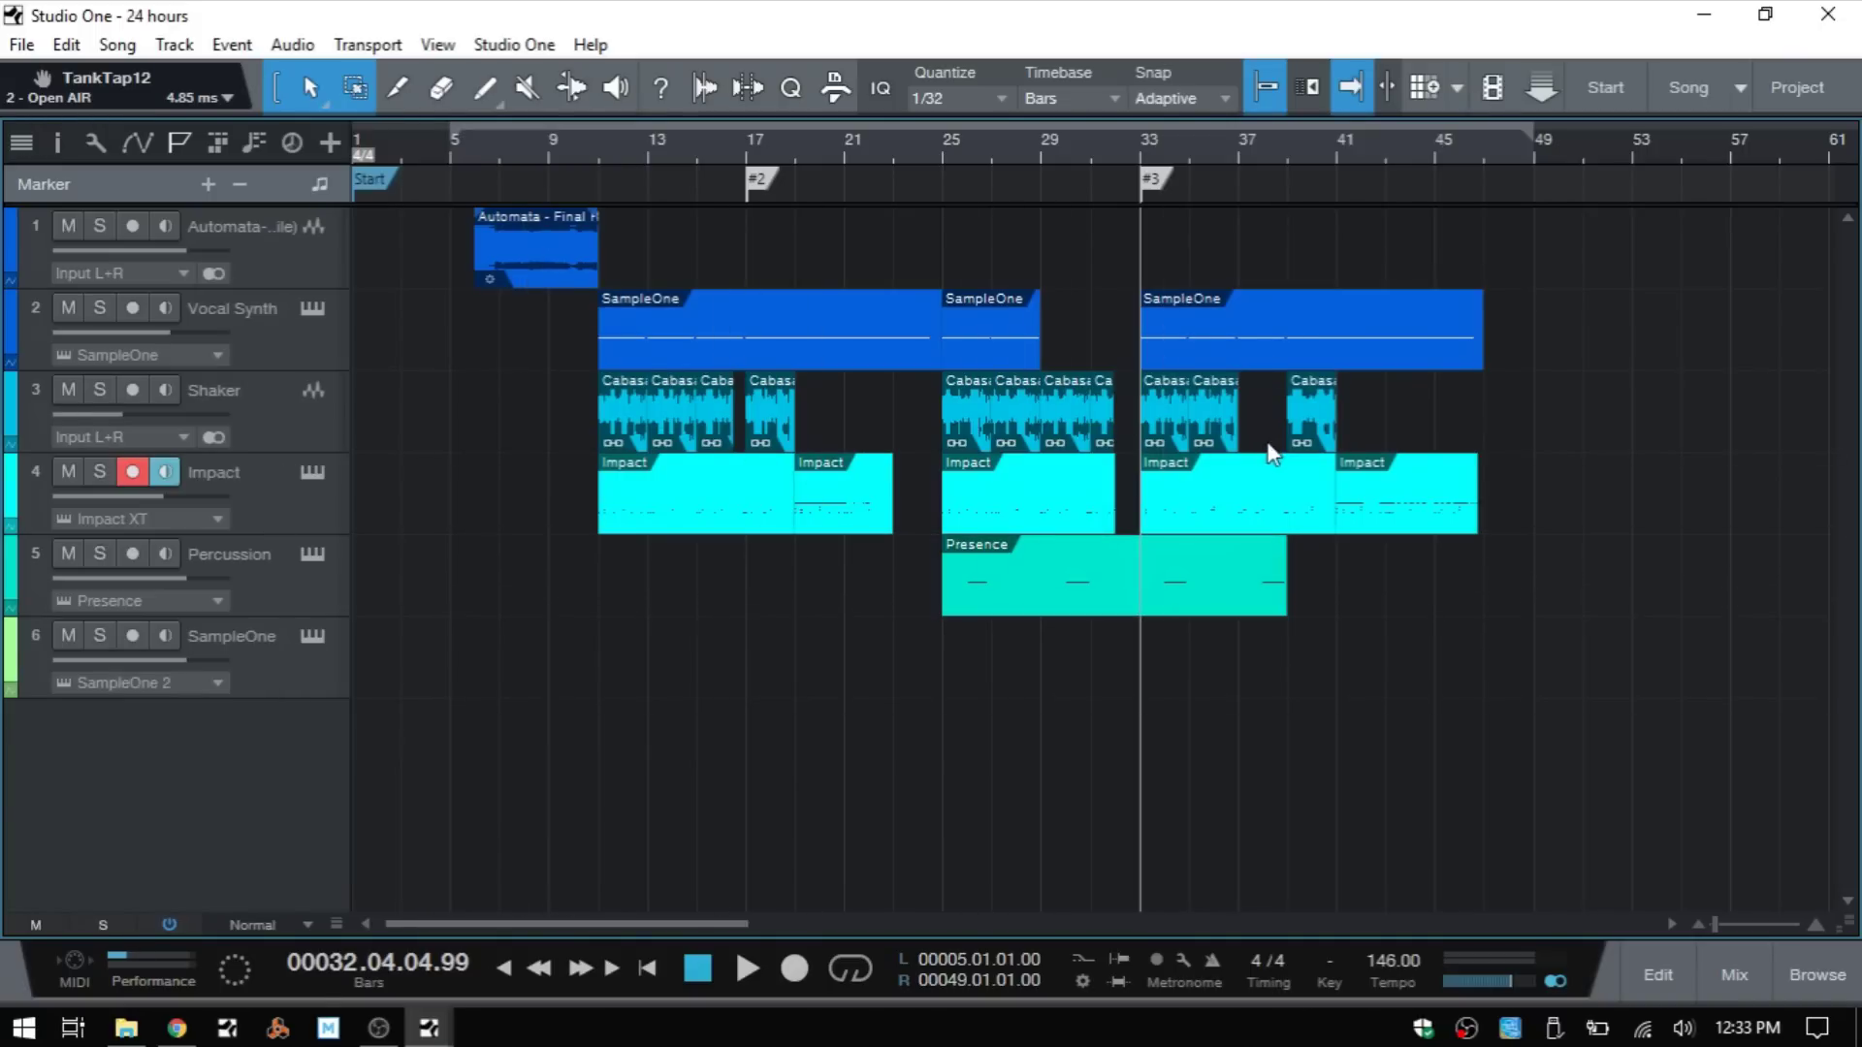
key("F3")
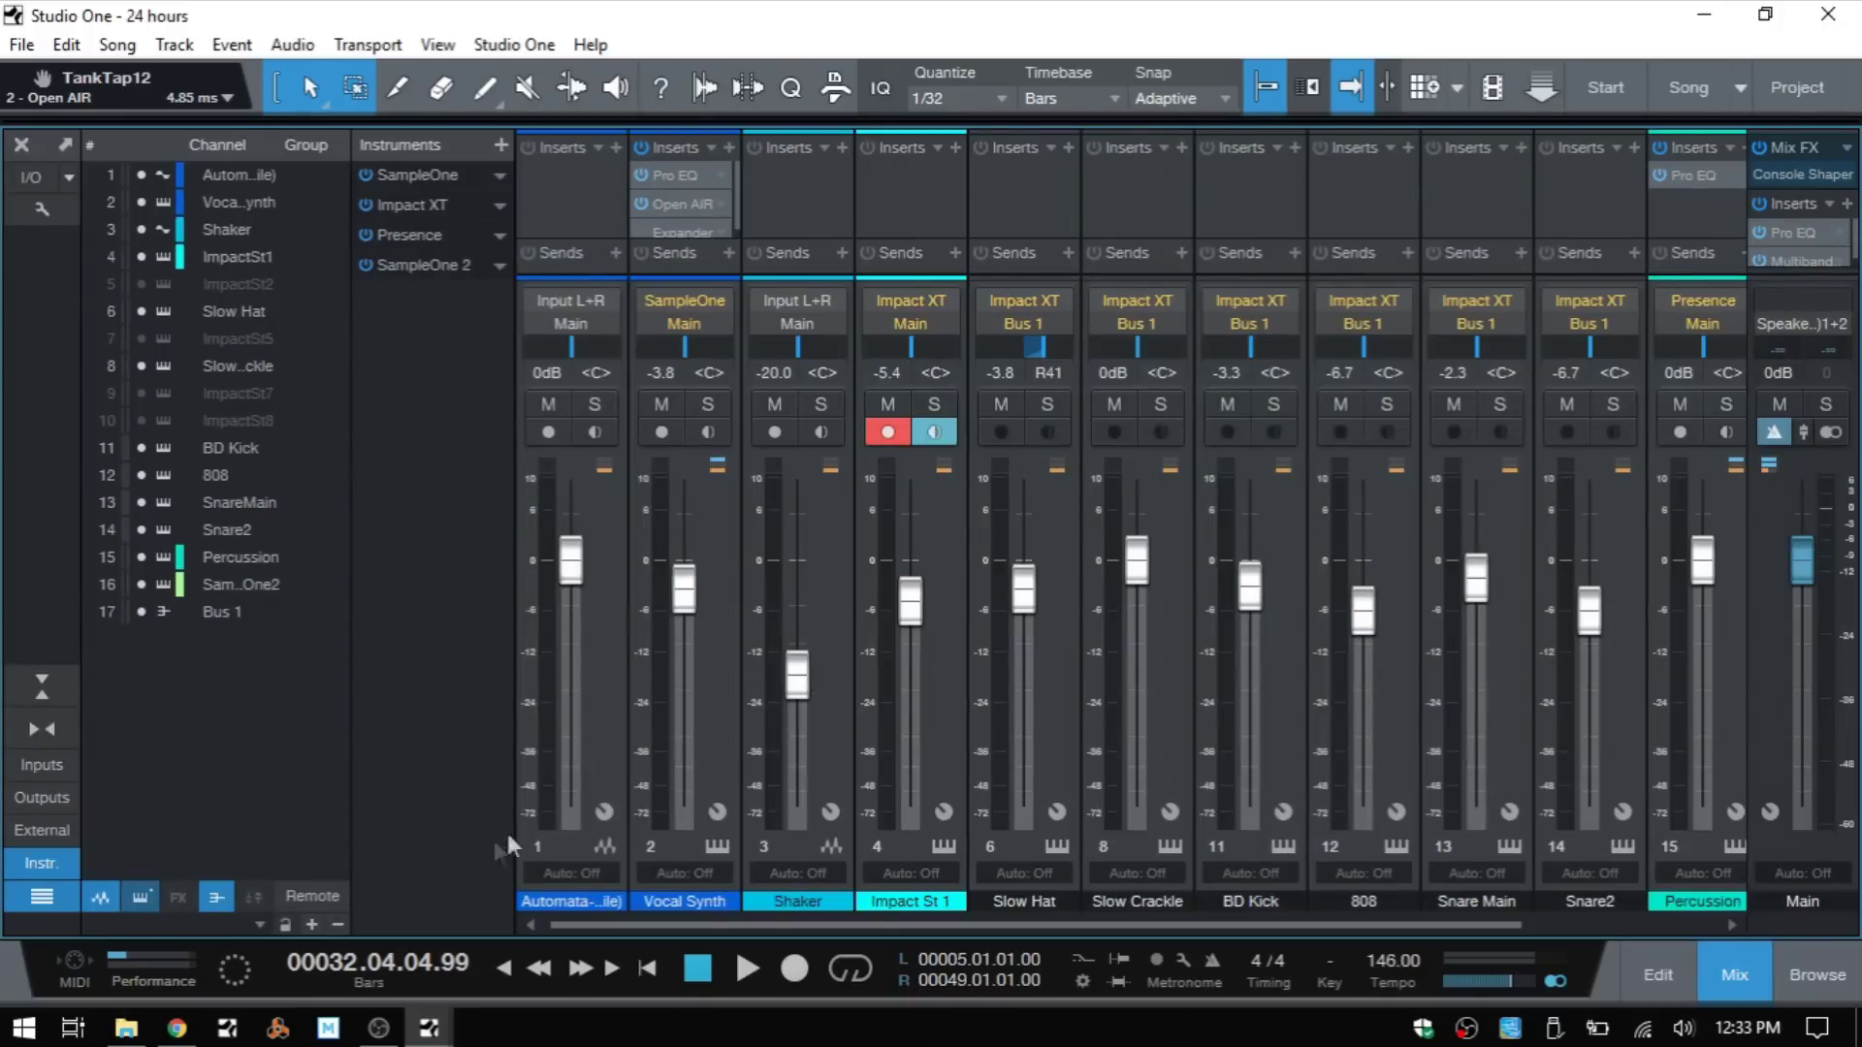
mouse_move(606, 923)
left_mouse_down()
mouse_move(962, 933)
mouse_move(590, 929)
mouse_move(927, 924)
mouse_move(620, 917)
left_mouse_up()
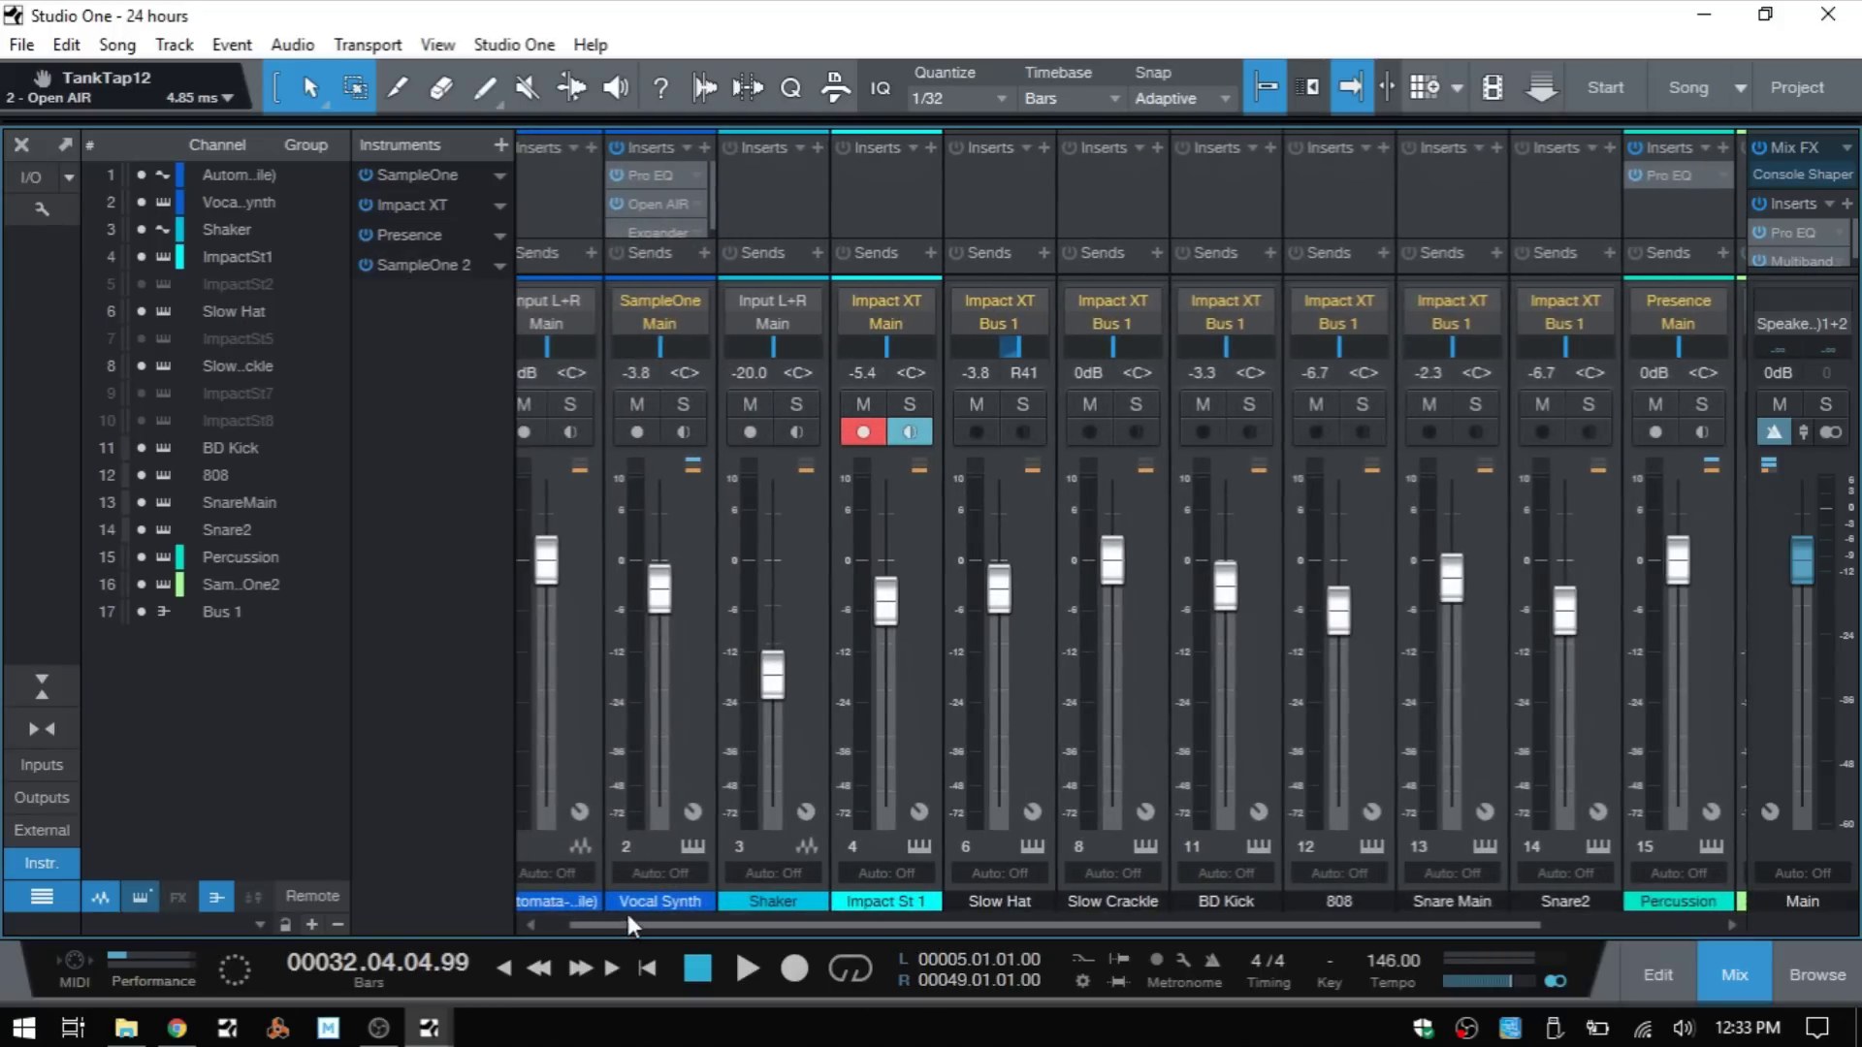
Step: Close the mixer, reopen the stem export settings, and switch the sources to Tracks after reviewing the full Channels list
key("F3")
left_click(115, 45)
left_click(155, 166)
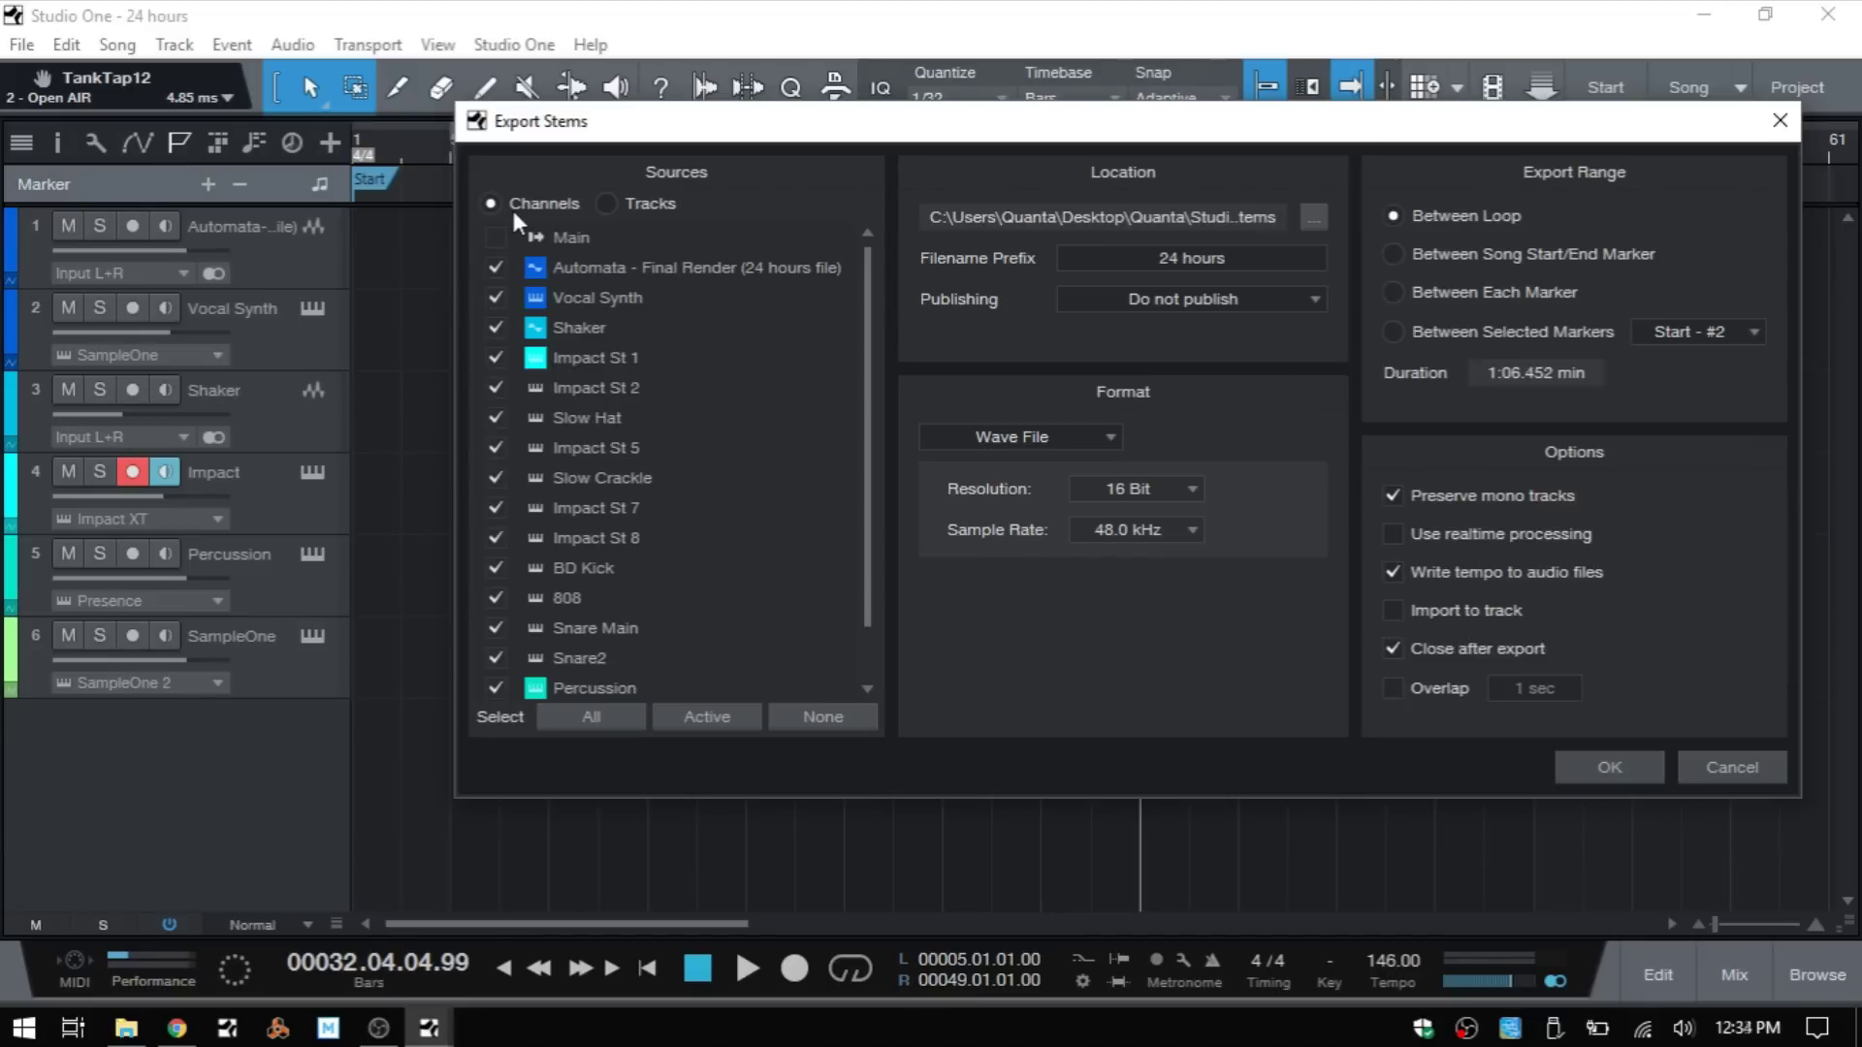
left_click_drag(870, 318, 869, 404)
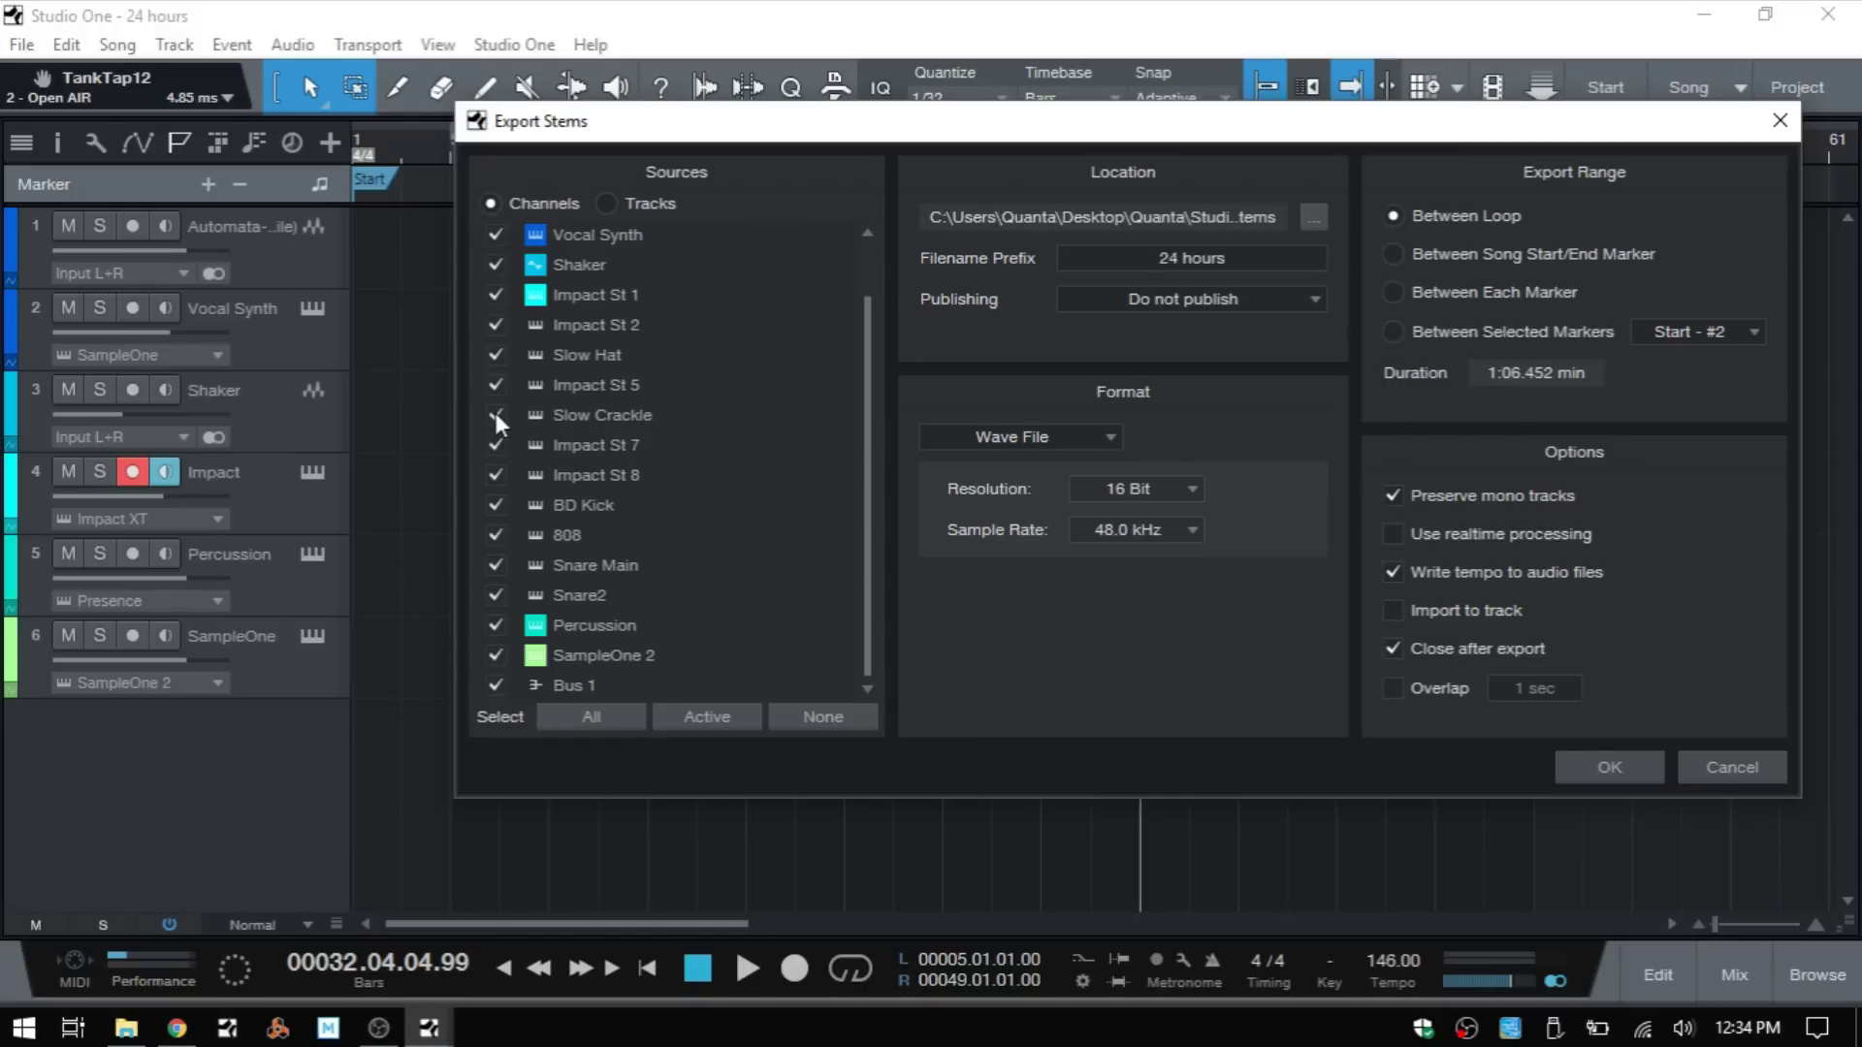
left_click(607, 203)
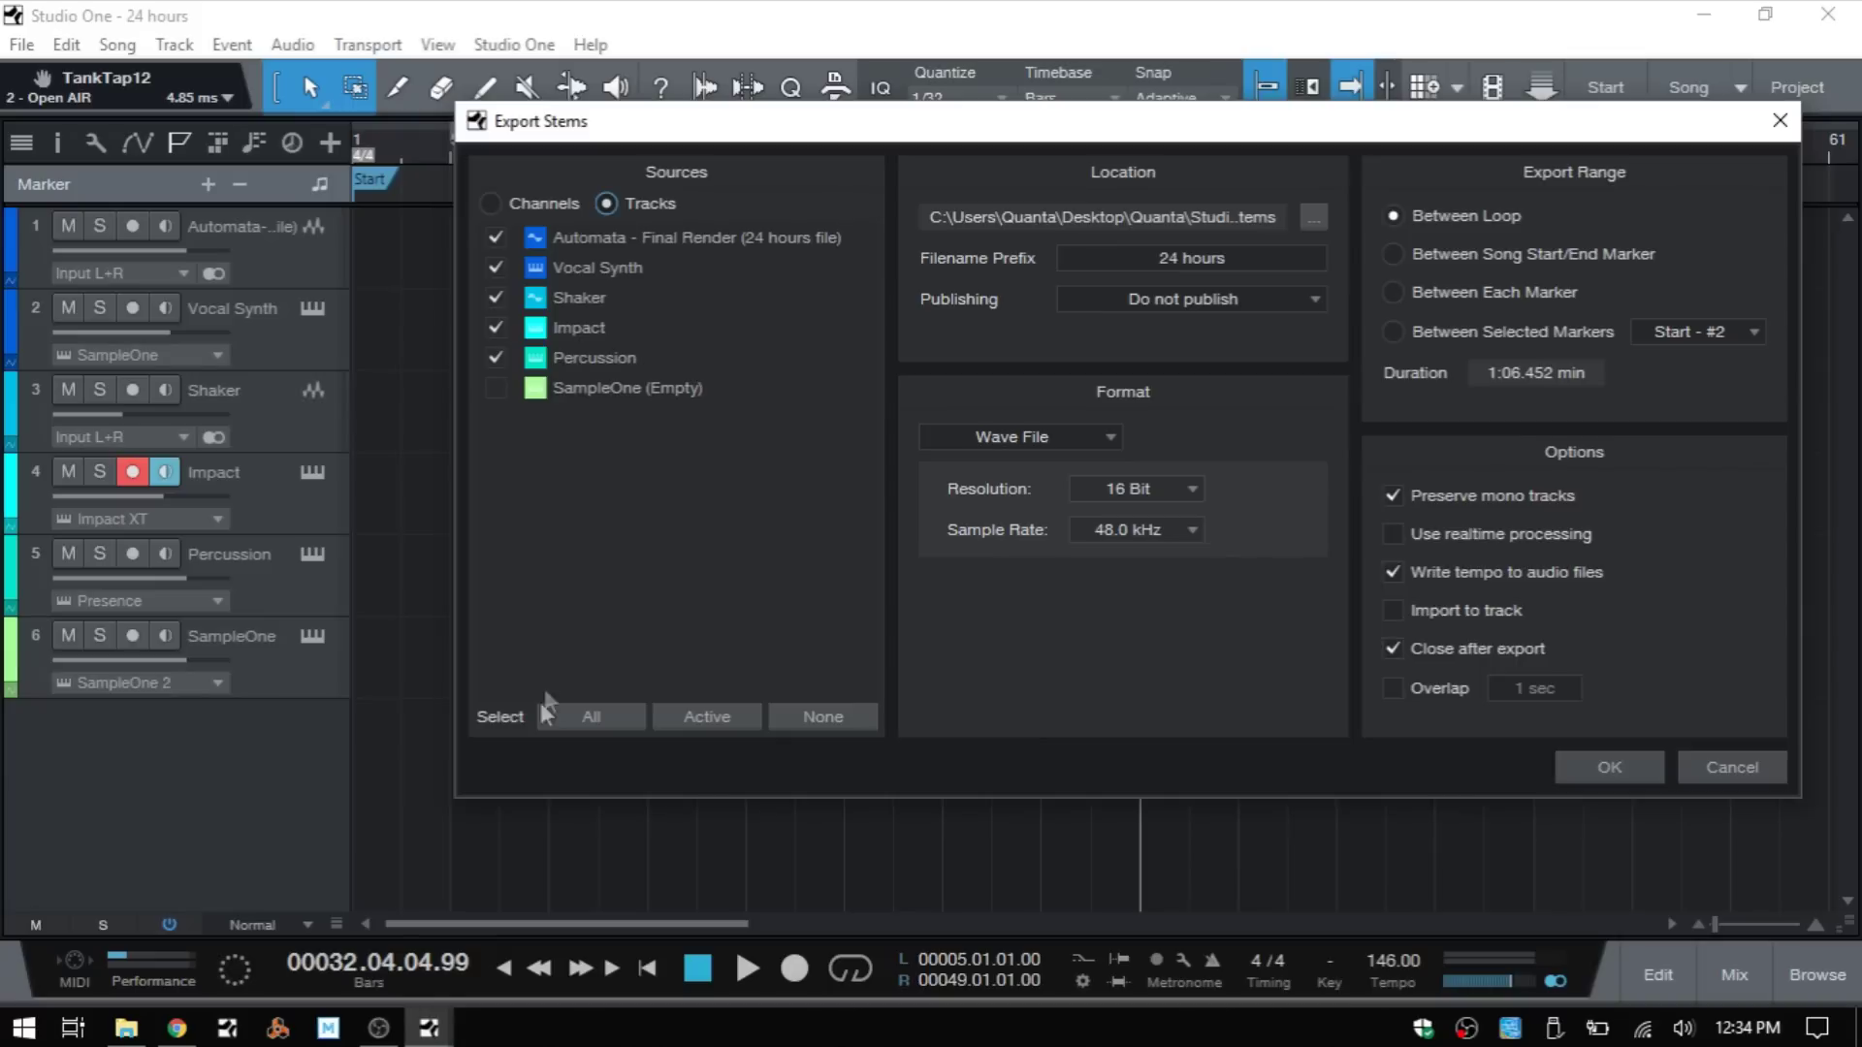
Step: Try the All and Active source selections, exclude the empty SampleOne track, and clear the selection of every track
left_click(590, 718)
left_click(700, 724)
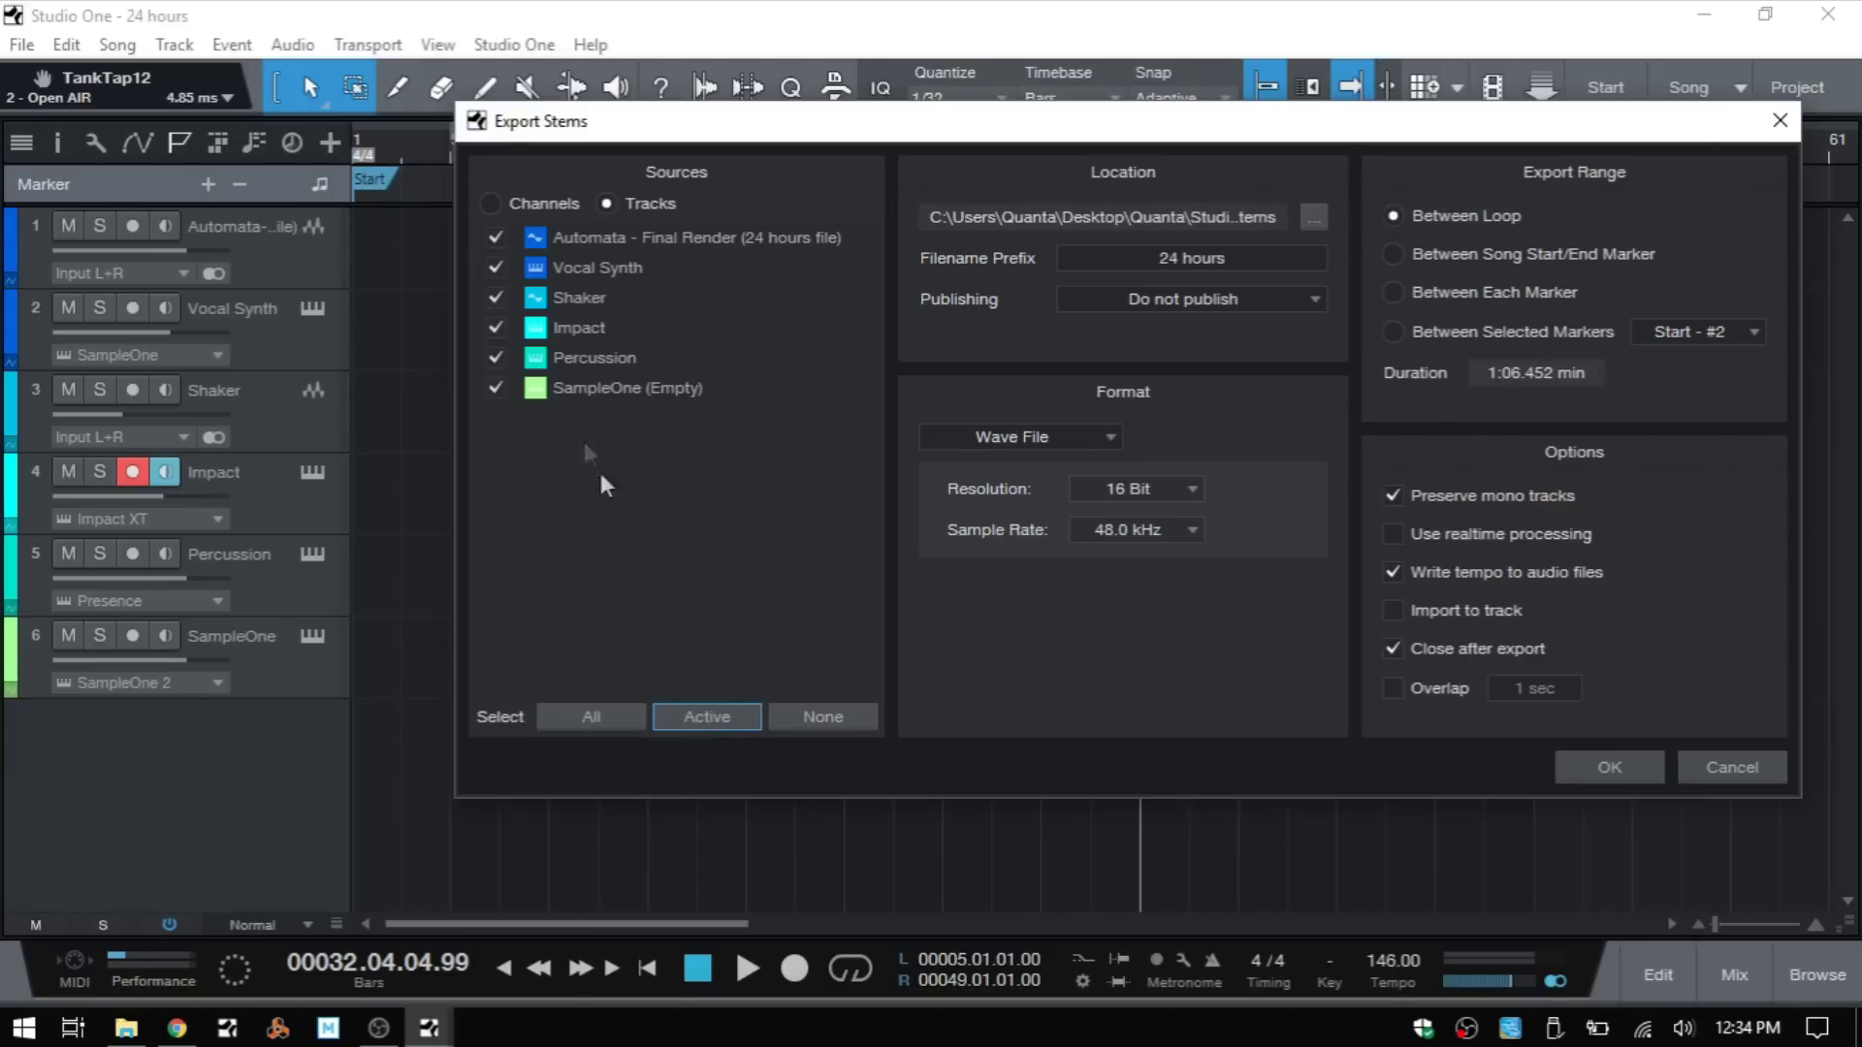
left_click(496, 389)
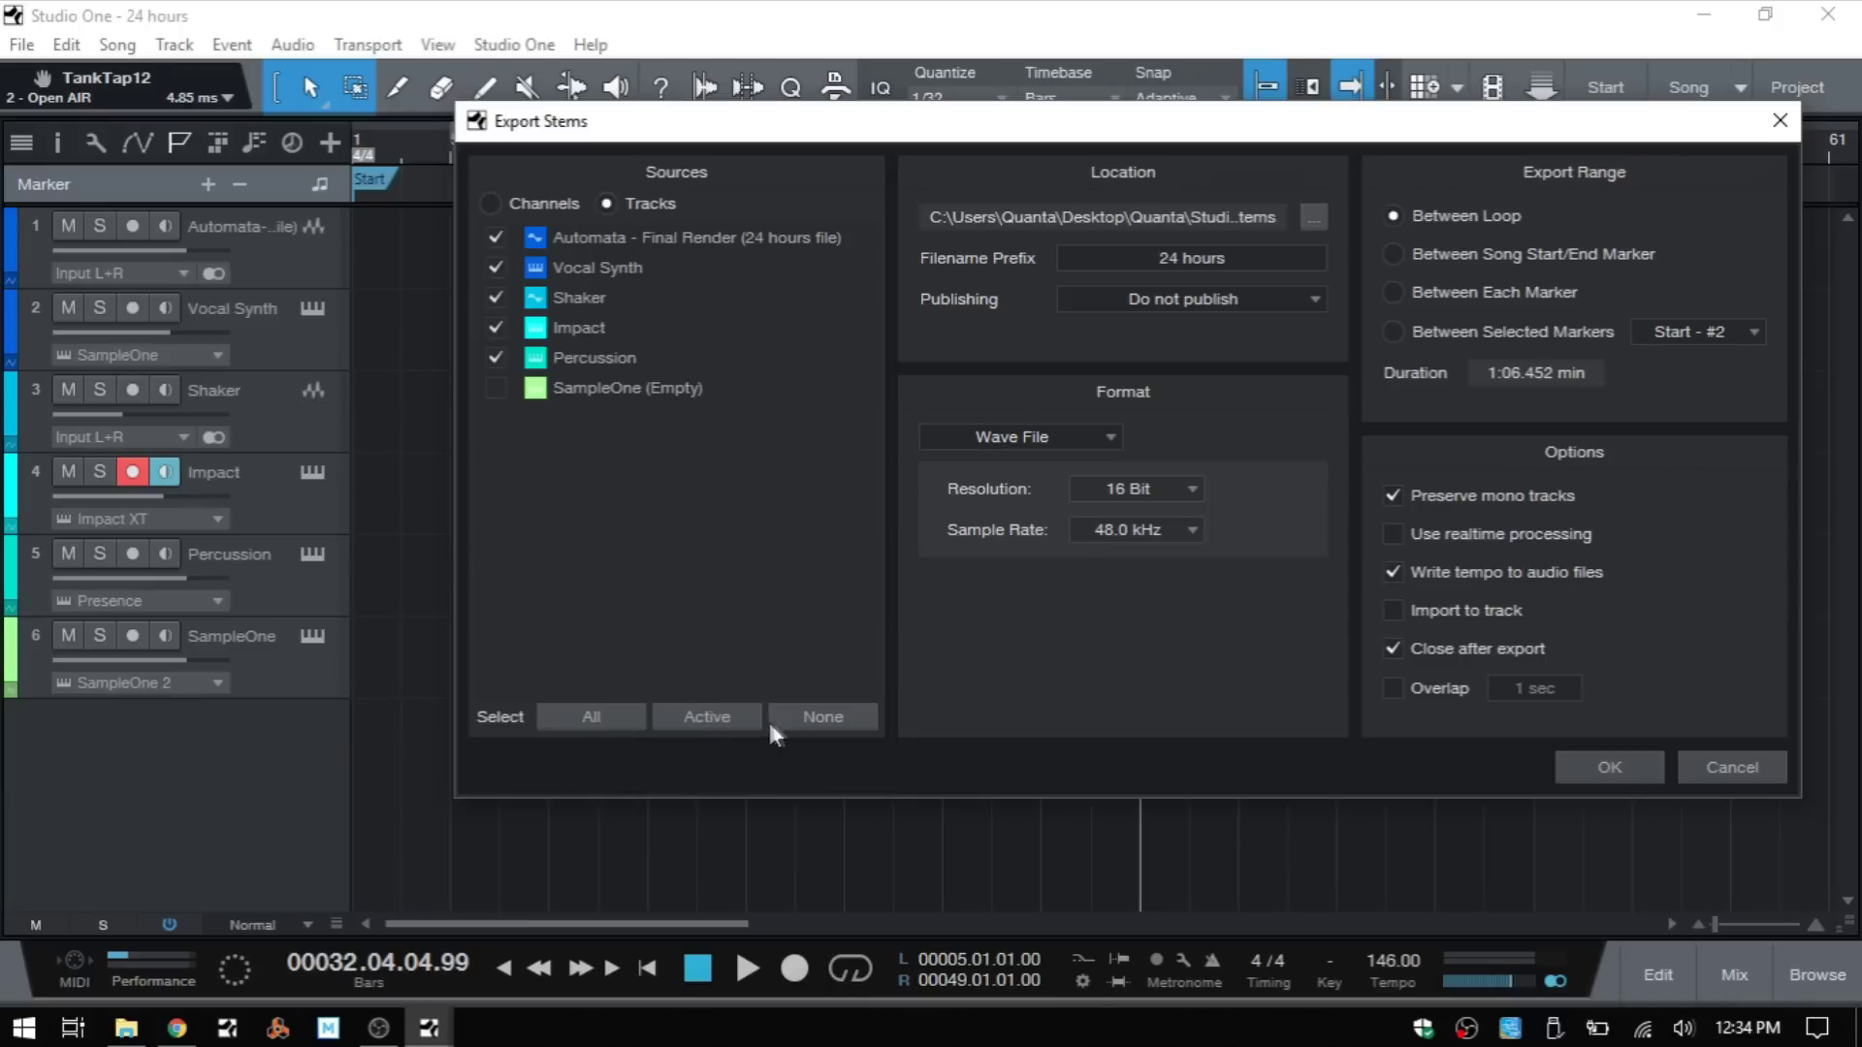
left_click(824, 719)
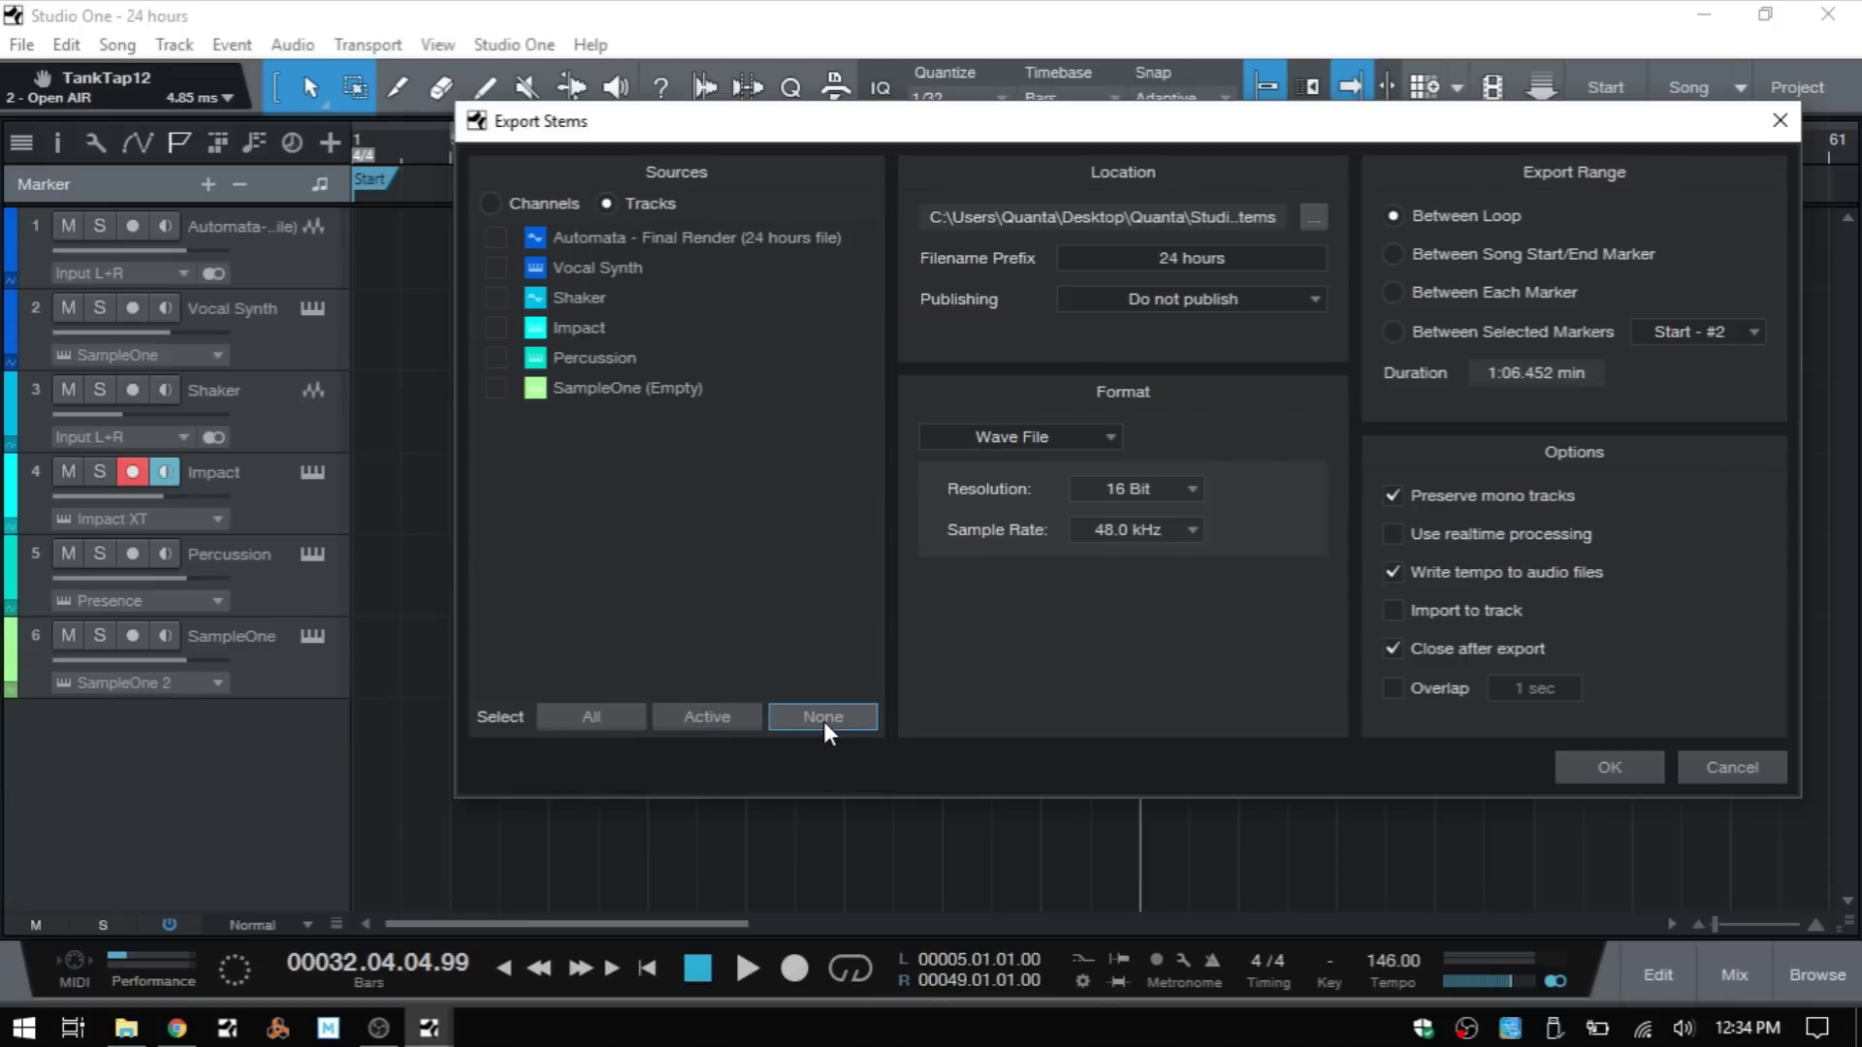
Step: Select all tracks as sources and export the stems as 16 Bit, 48.0 kHz Wave files between the loop points
left_click(595, 715)
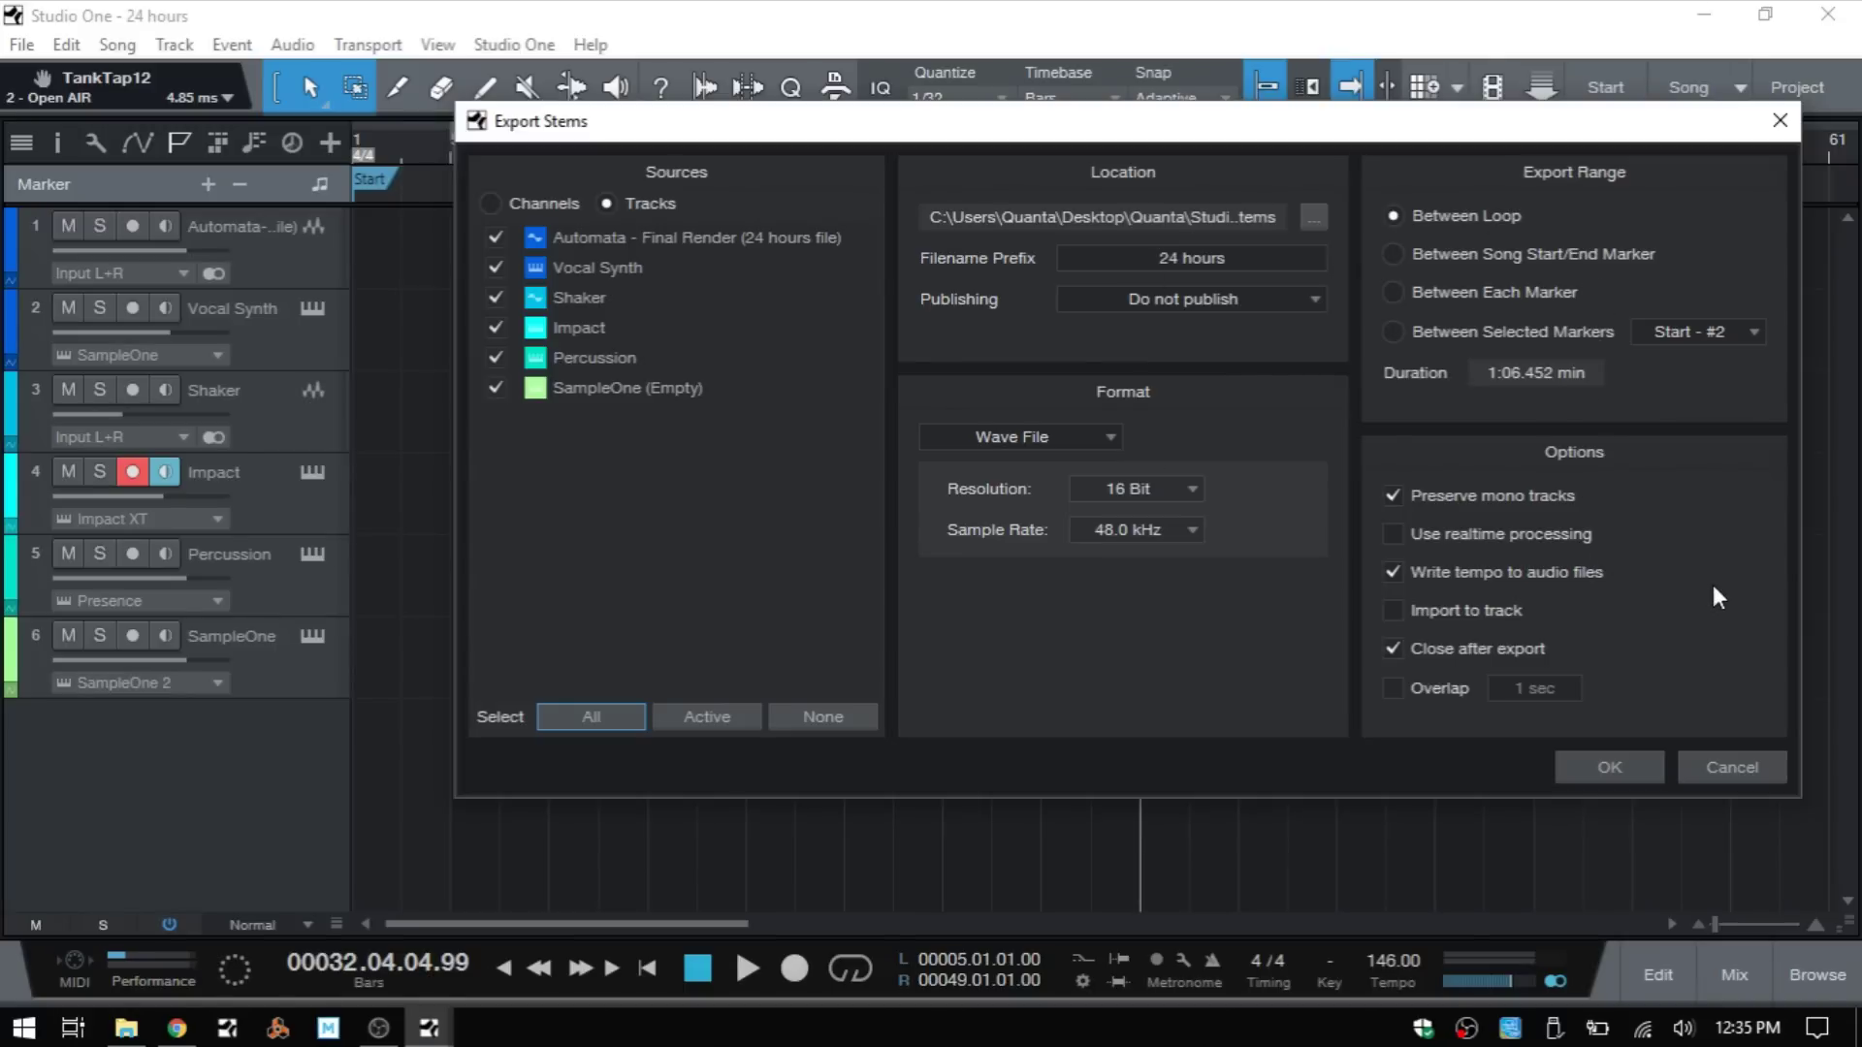
left_click(1603, 770)
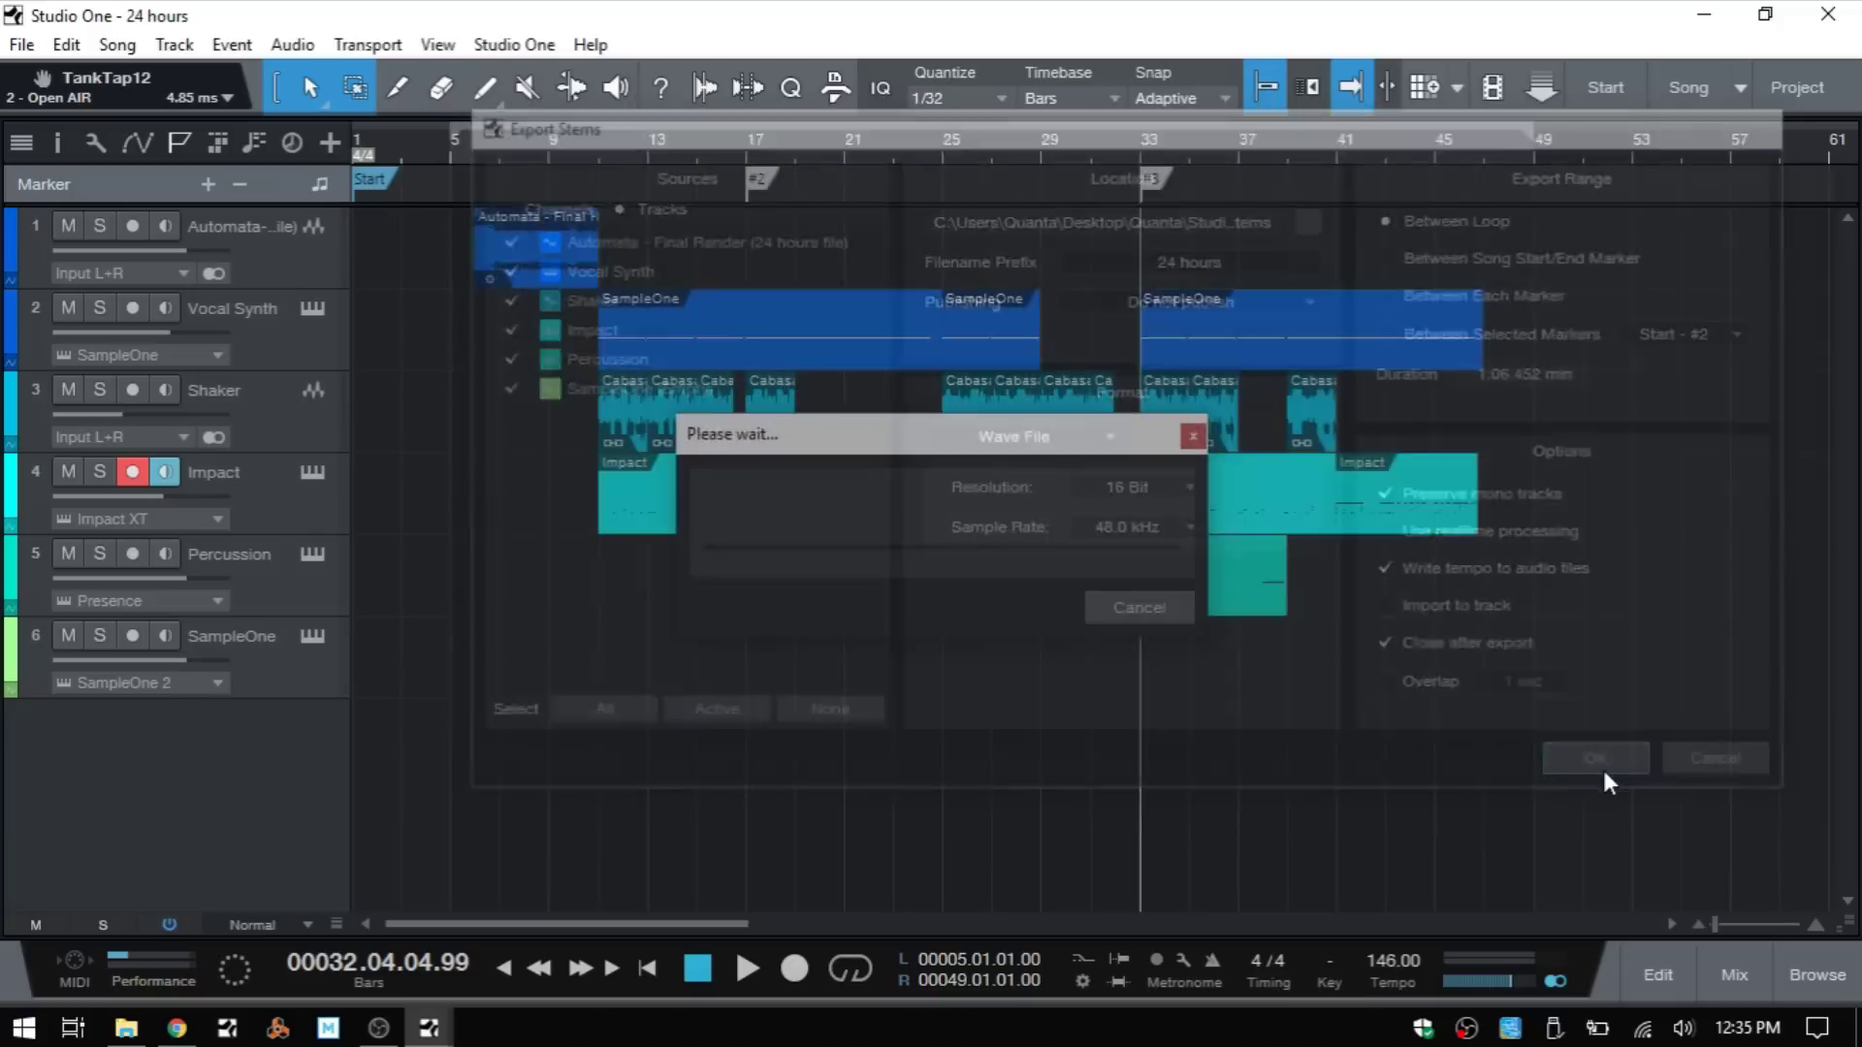